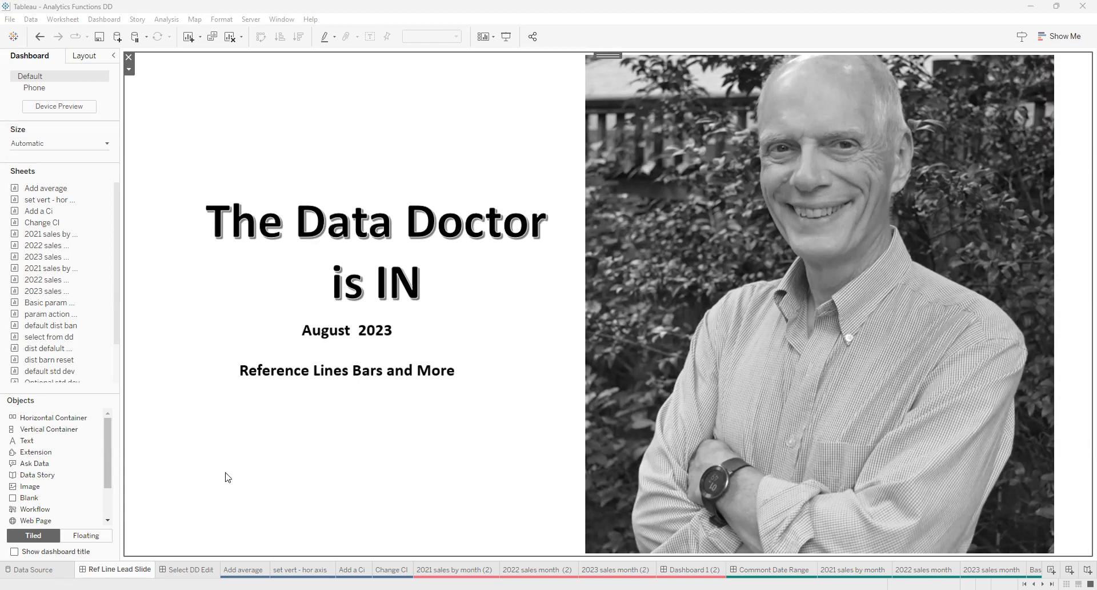
# - Add an average line across the entire table of the quarterly sales chart on the Add average worksheet
pyautogui.click(199, 570)
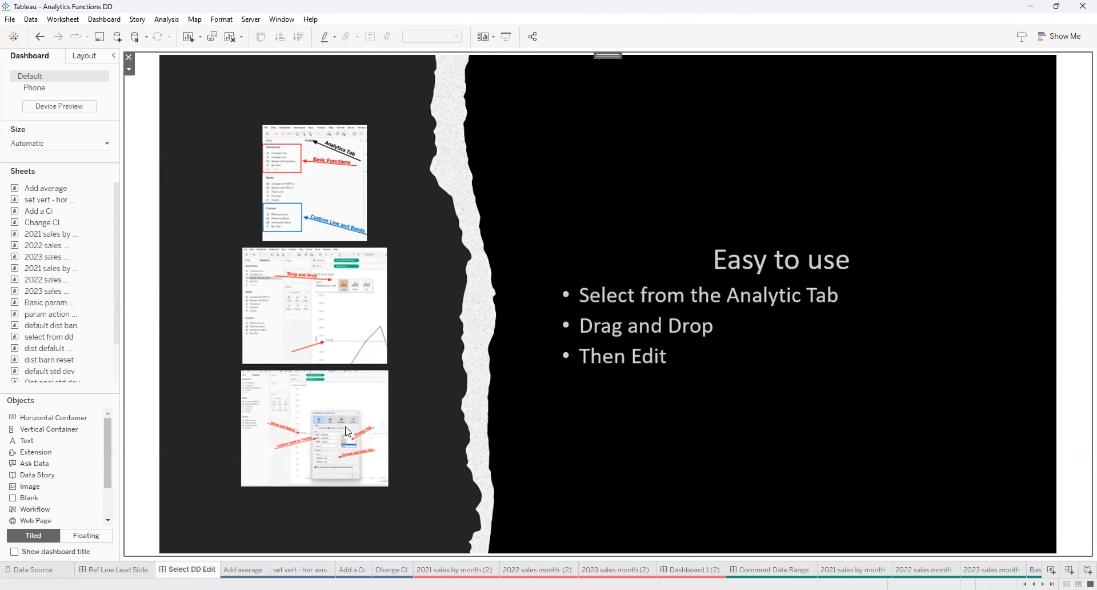
pyautogui.click(260, 569)
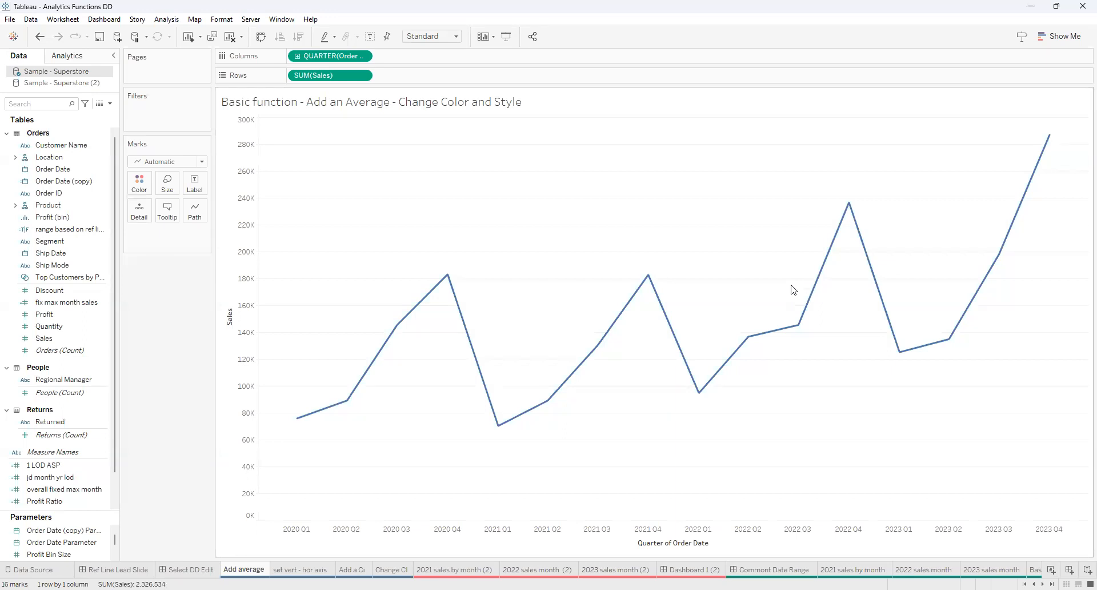
pyautogui.click(72, 60)
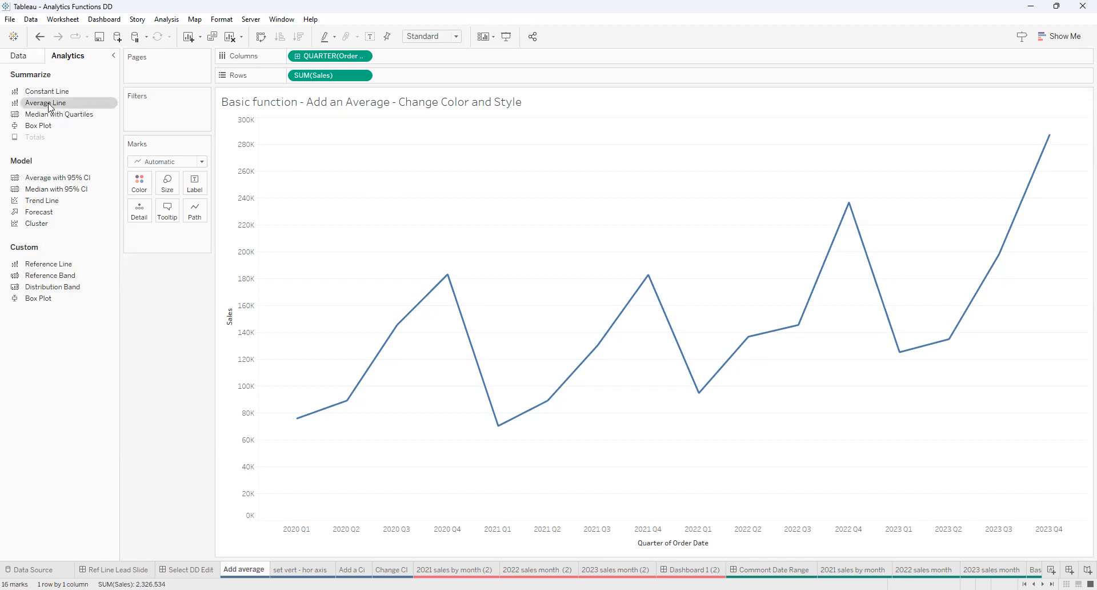
pyautogui.moveTo(49, 105); pyautogui.dragTo(460, 201)
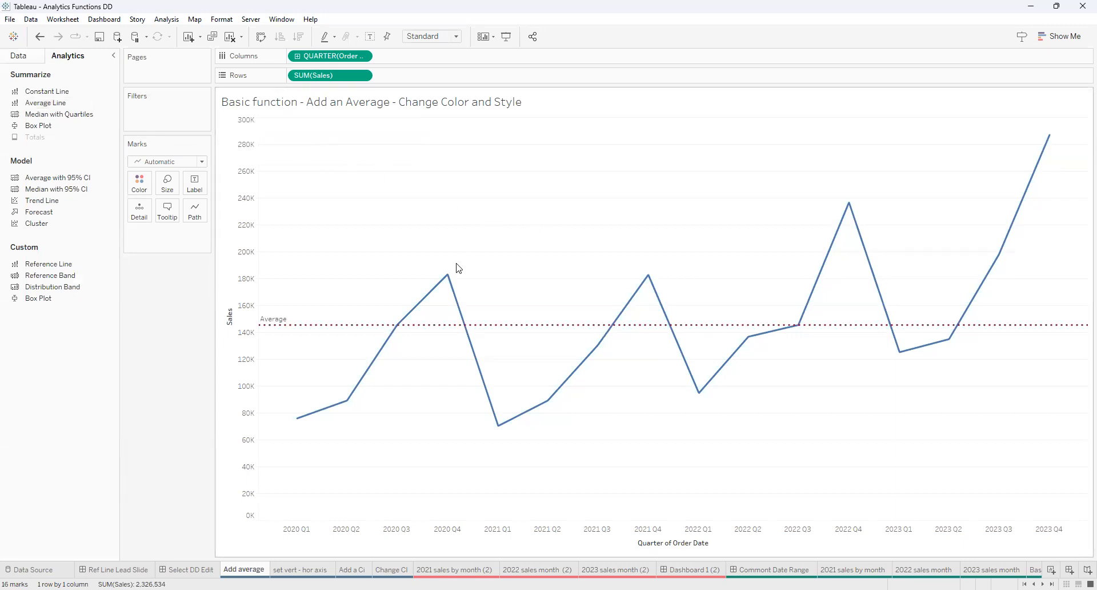
# - Open the average line's settings for editing and move the dialog so the line's label stays in view
pyautogui.moveTo(455, 327)
pyautogui.moveTo(284, 322)
pyautogui.rightClick(279, 325)
pyautogui.click(304, 328)
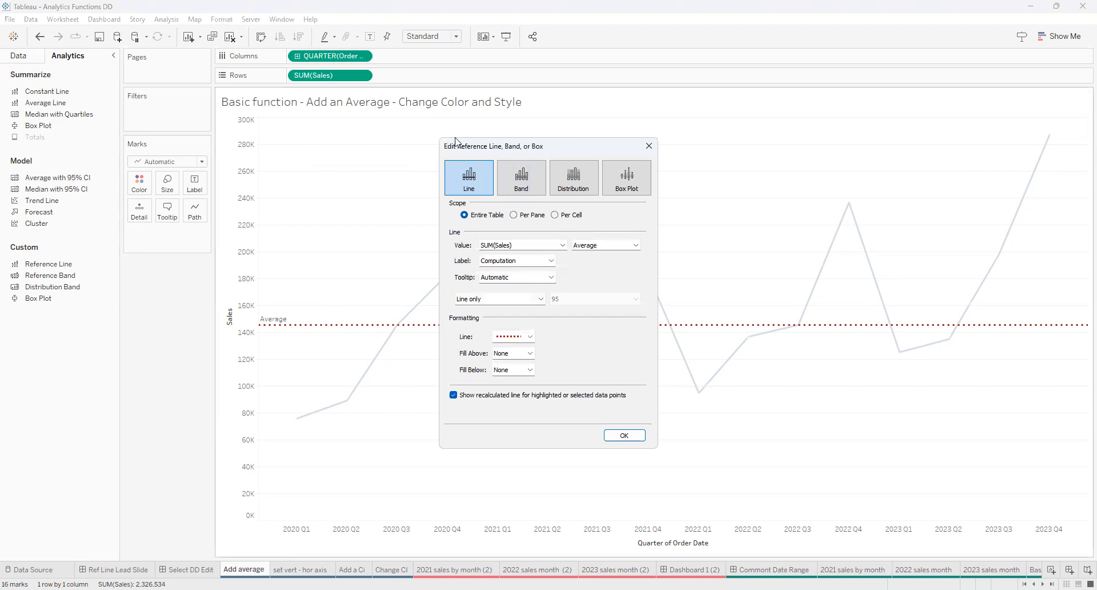
pyautogui.moveTo(457, 144); pyautogui.dragTo(430, 118)
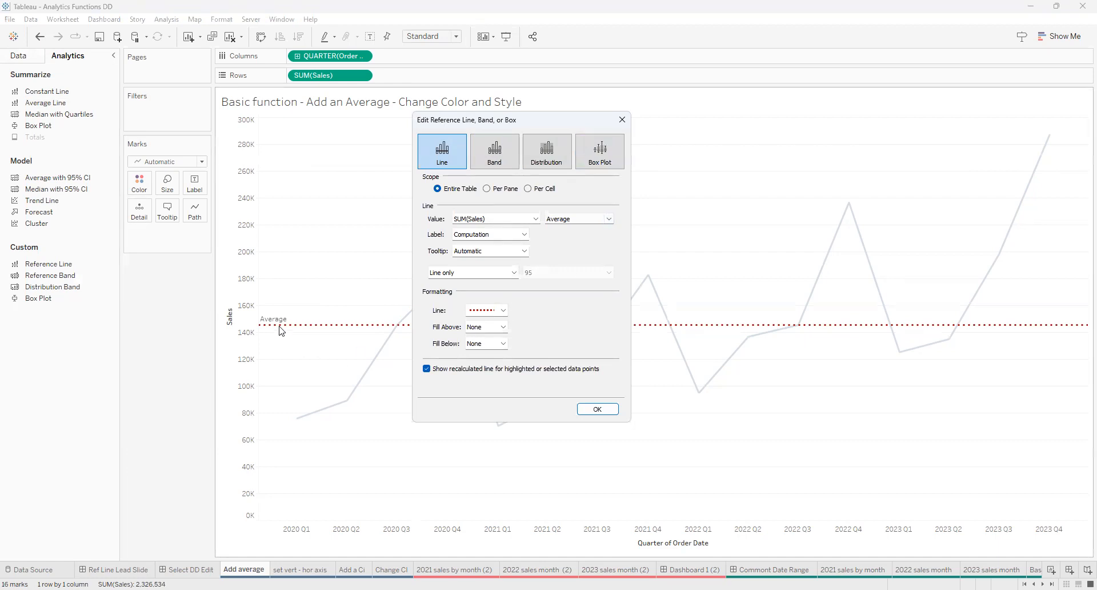
# - Try the Maximum and Minimum aggregations for the reference line and set it back to Average
pyautogui.click(609, 220)
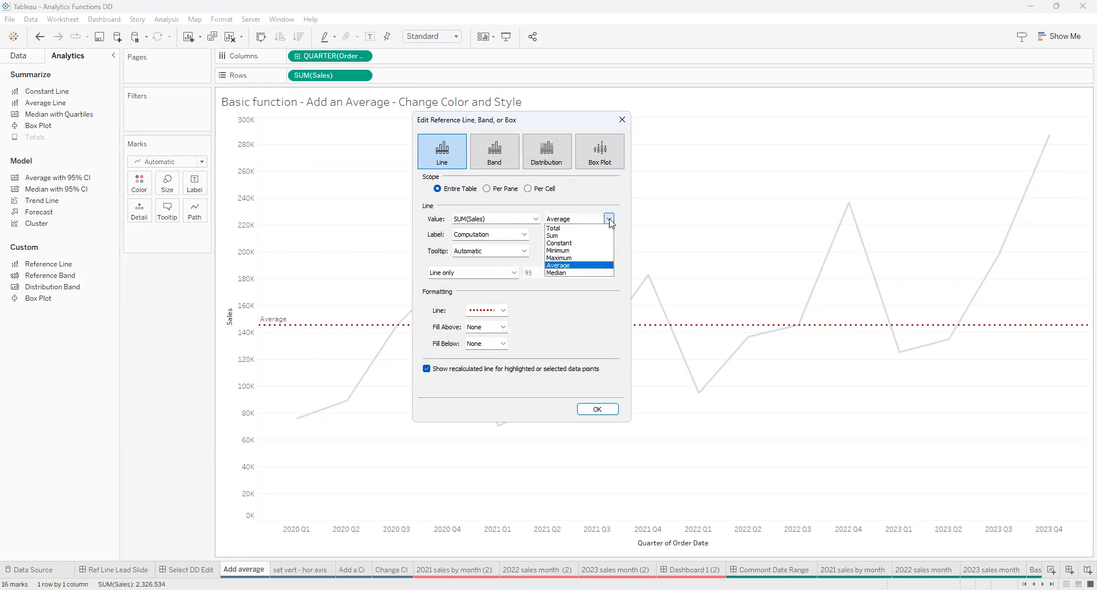
pyautogui.click(576, 258)
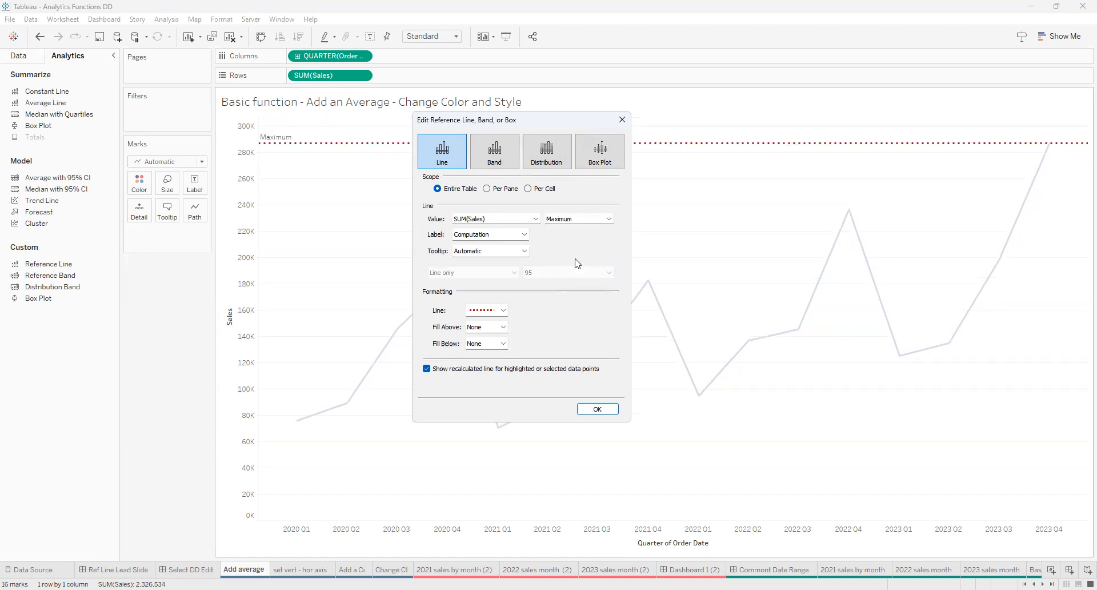
pyautogui.click(609, 219)
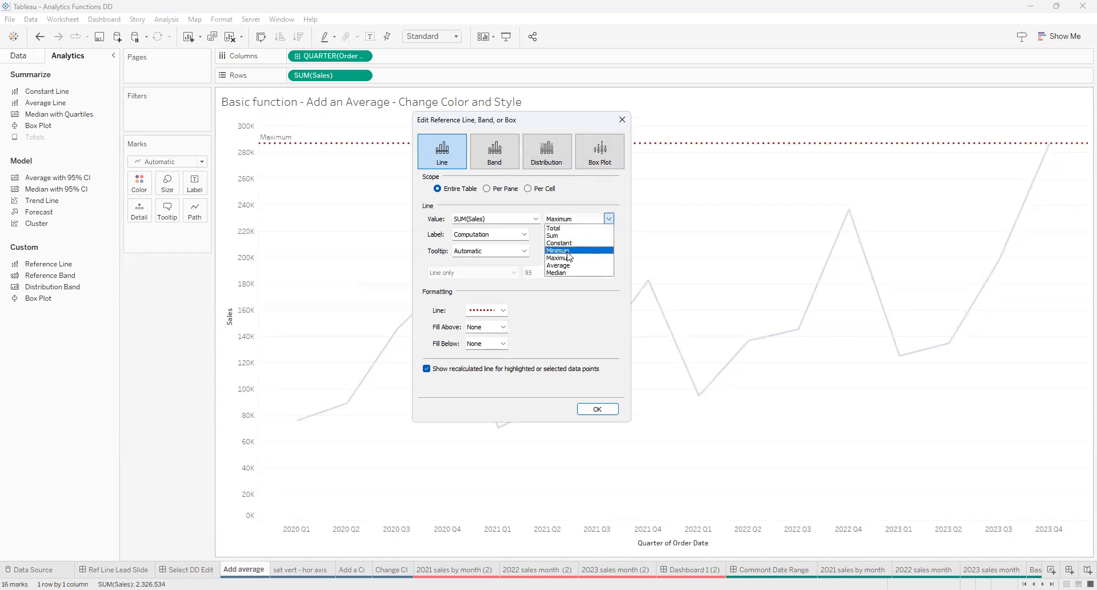
pyautogui.click(568, 252)
pyautogui.click(609, 219)
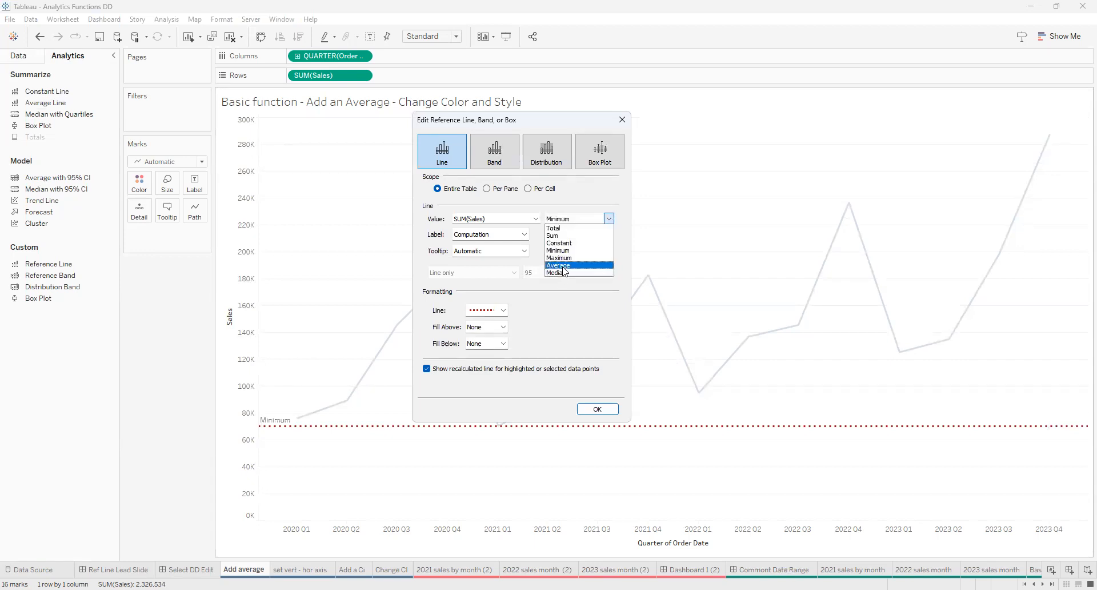
pyautogui.click(564, 266)
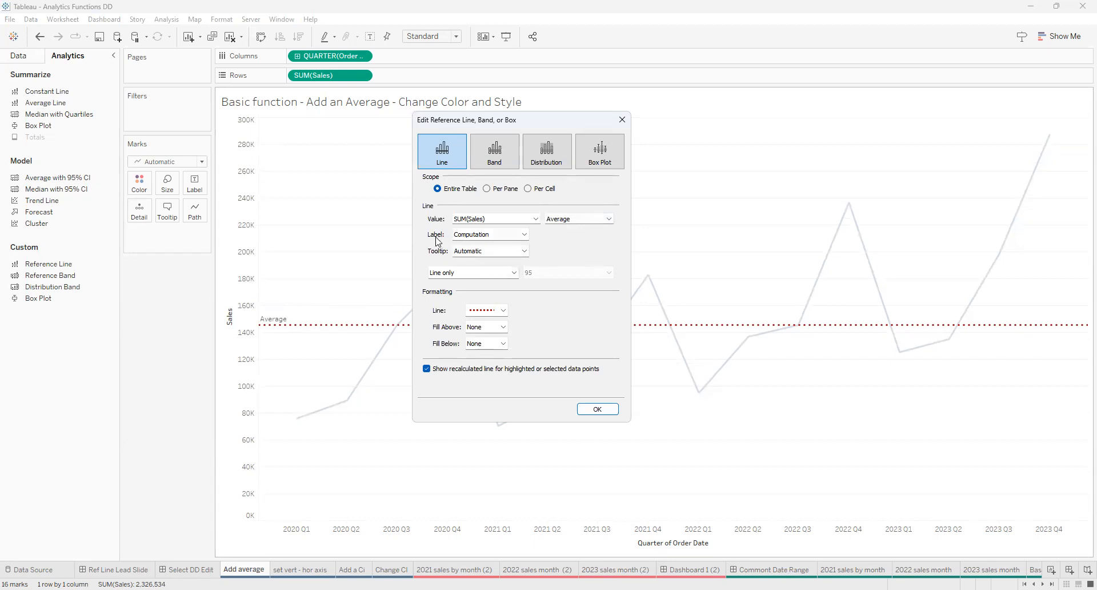
# - Set the average line's label to Value and keep its tooltip on Automatic
pyautogui.click(524, 235)
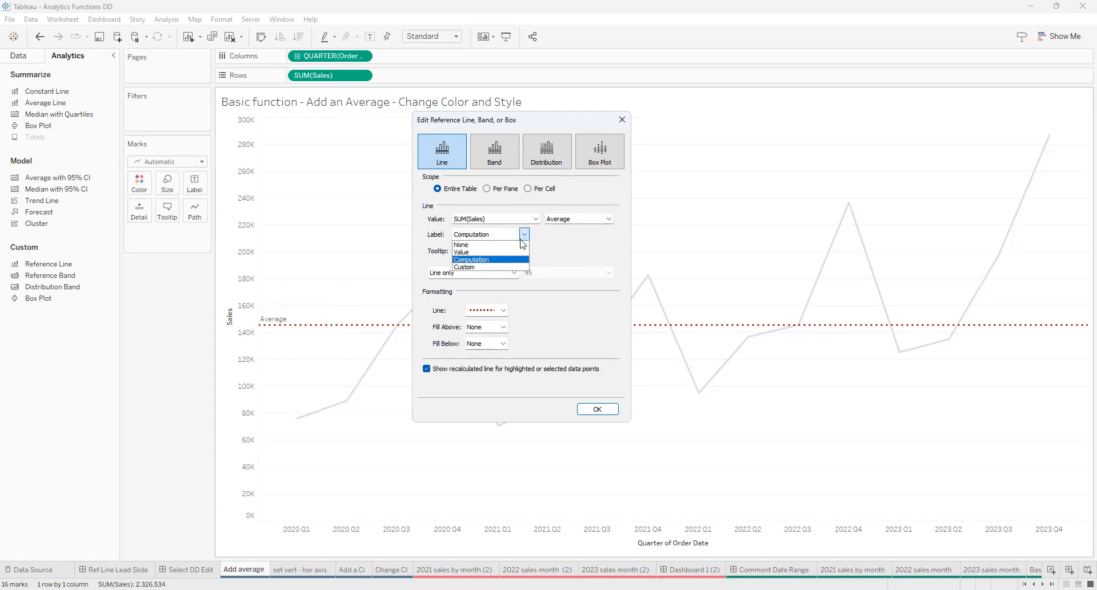
pyautogui.click(466, 255)
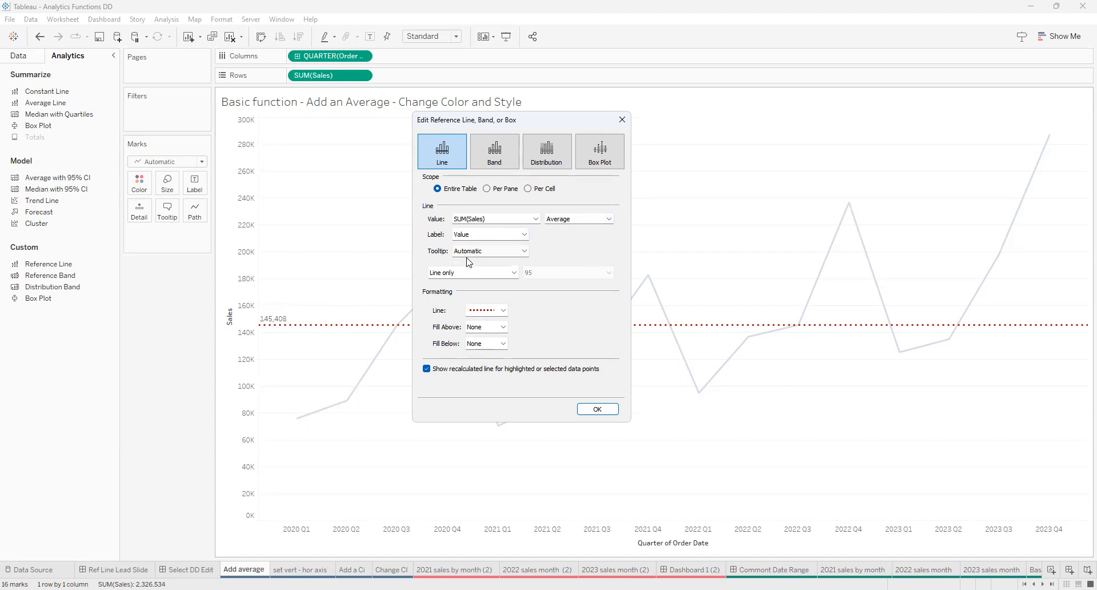
pyautogui.click(524, 251)
pyautogui.click(564, 253)
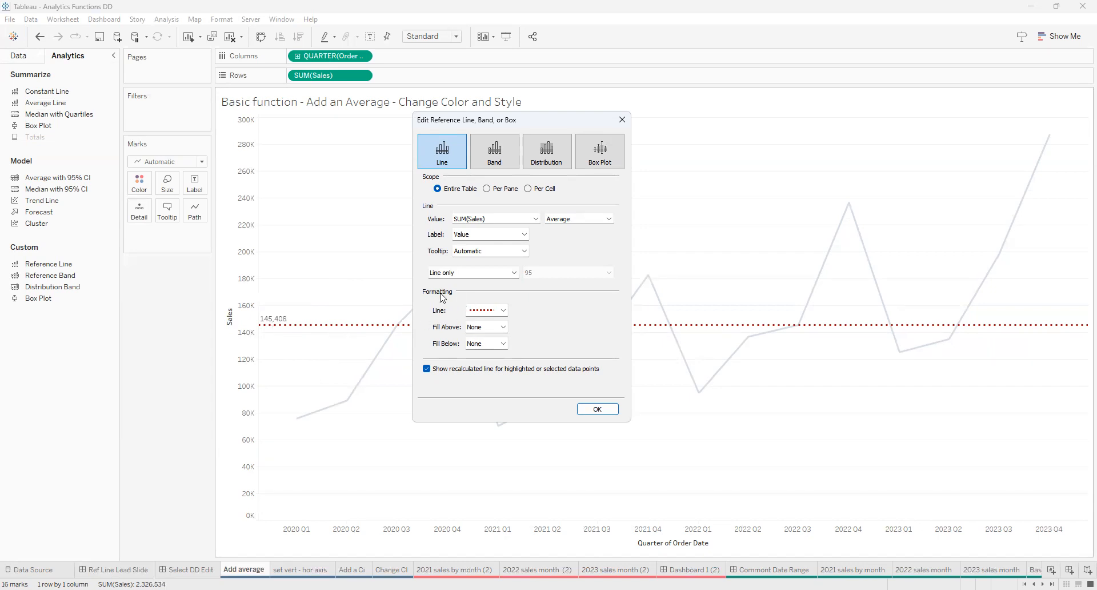
# - Format the average line as a solid blue line and apply the reference line settings
pyautogui.click(504, 311)
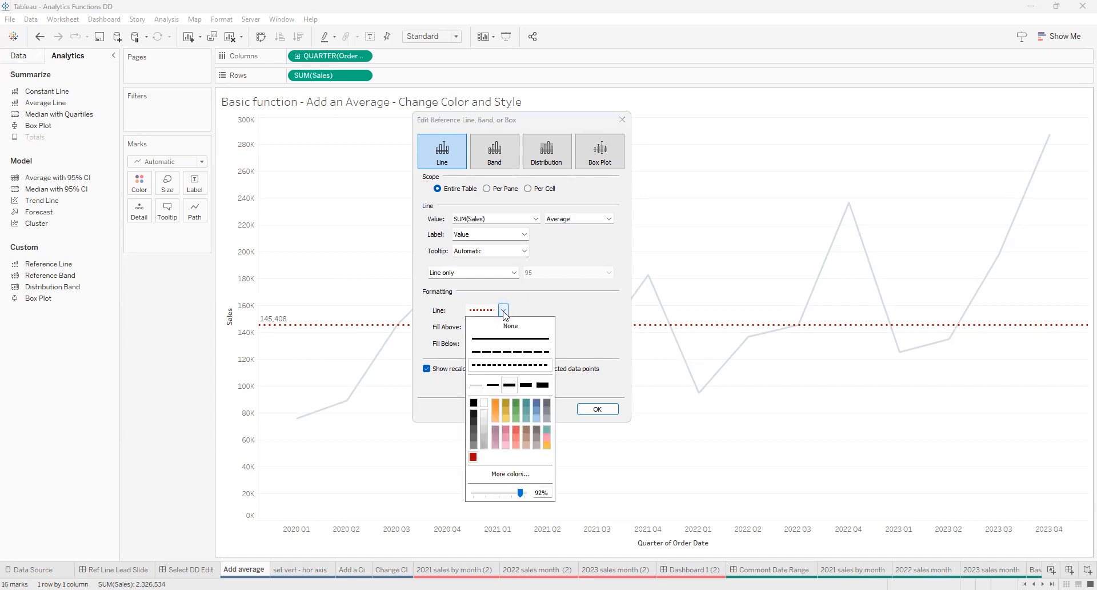
pyautogui.click(497, 340)
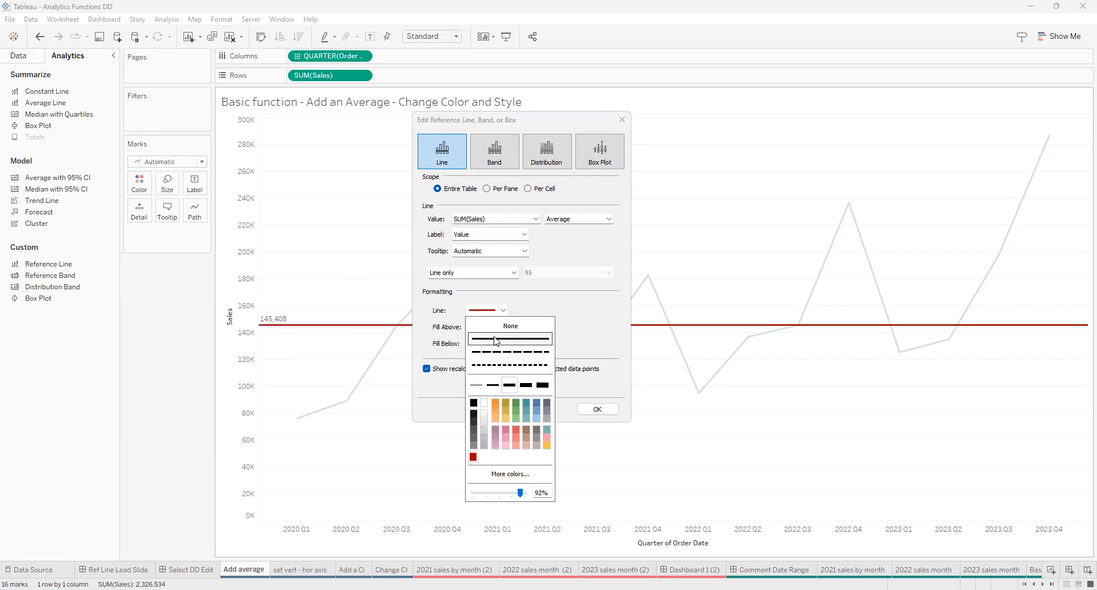
pyautogui.click(538, 404)
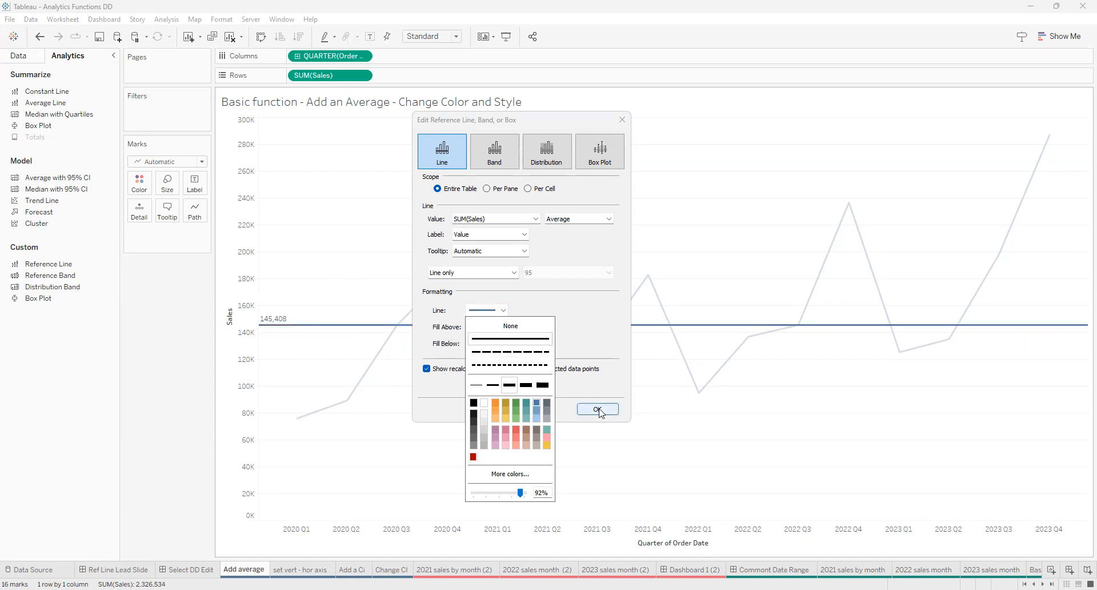
pyautogui.click(718, 453)
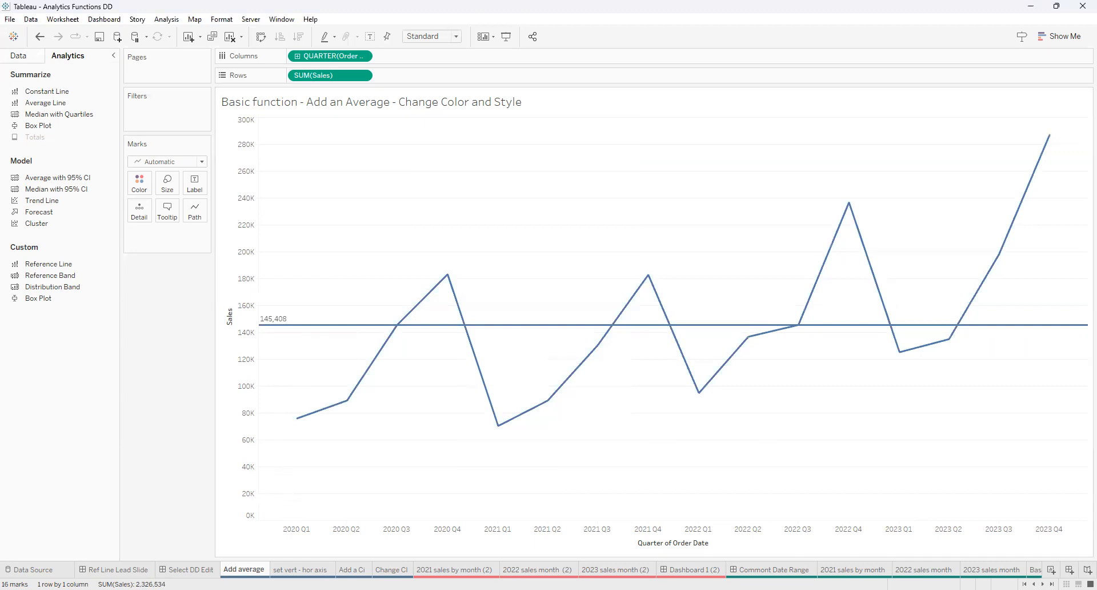
# - On the set vert - hor axis worksheet, examine the average profit line's custom label settings and the fields available for it
pyautogui.click(300, 569)
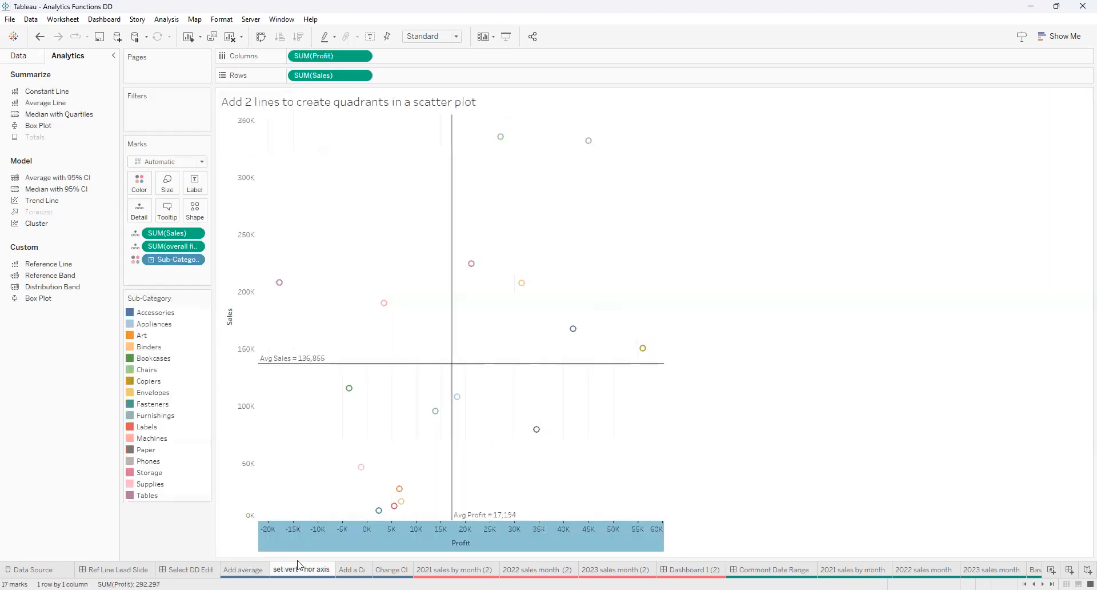
pyautogui.click(832, 345)
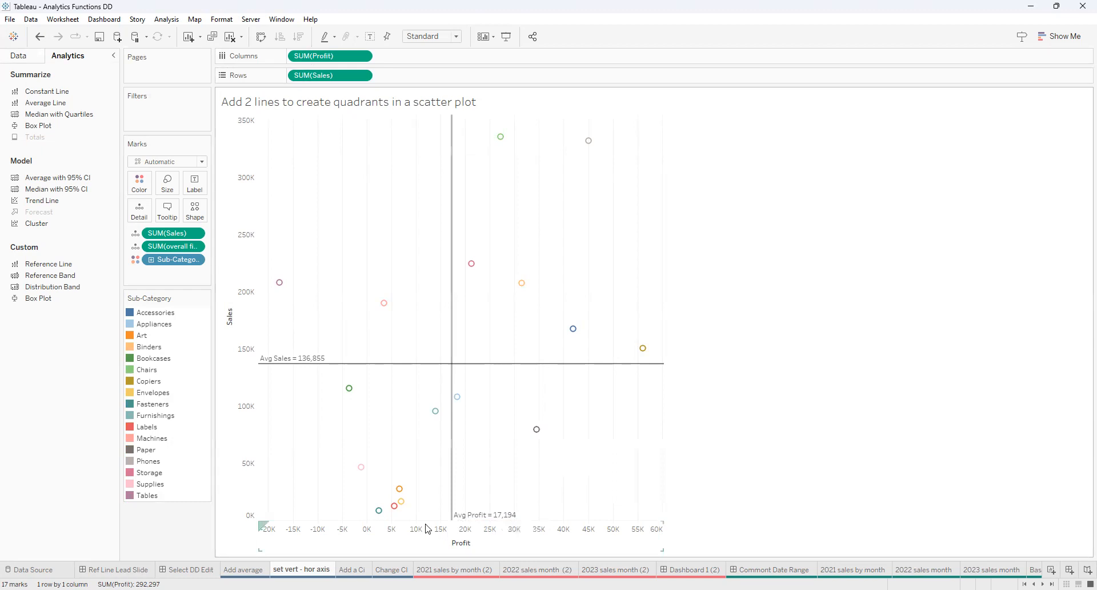
pyautogui.click(472, 518)
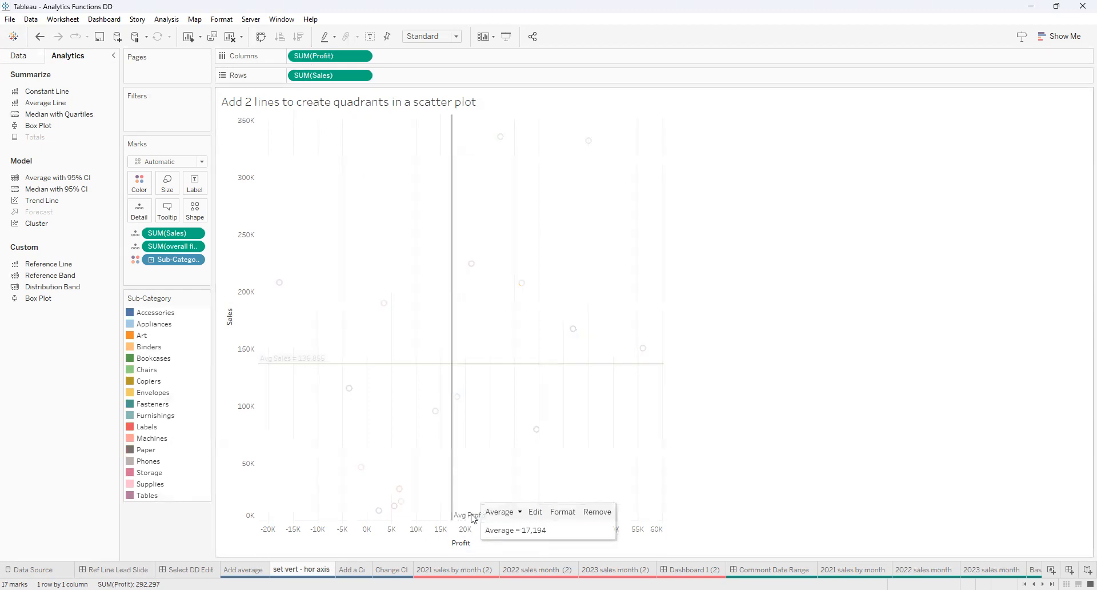
pyautogui.click(539, 514)
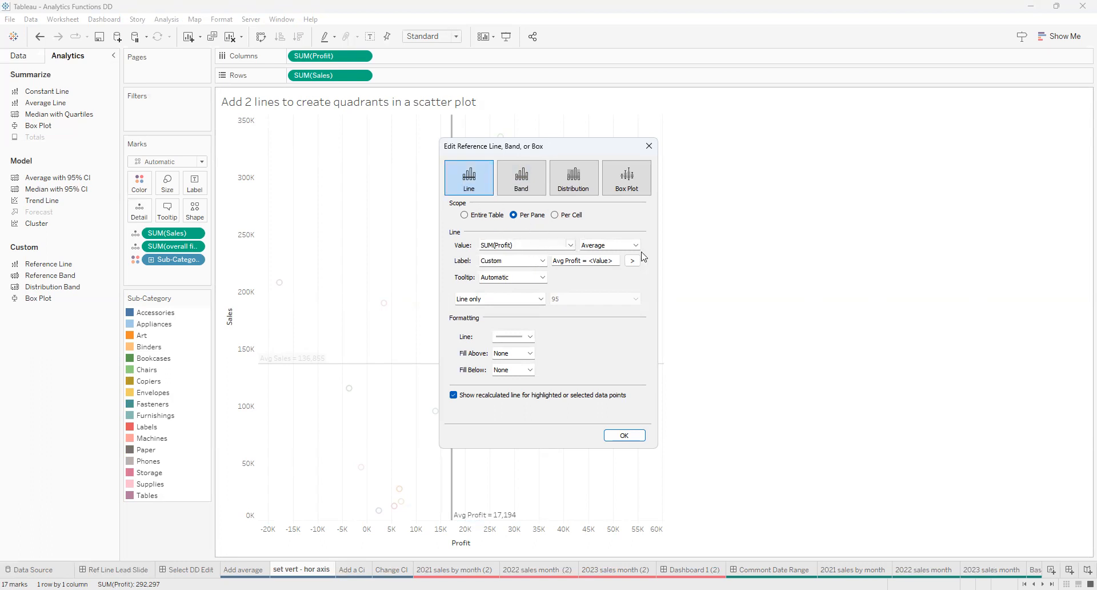
pyautogui.click(543, 262)
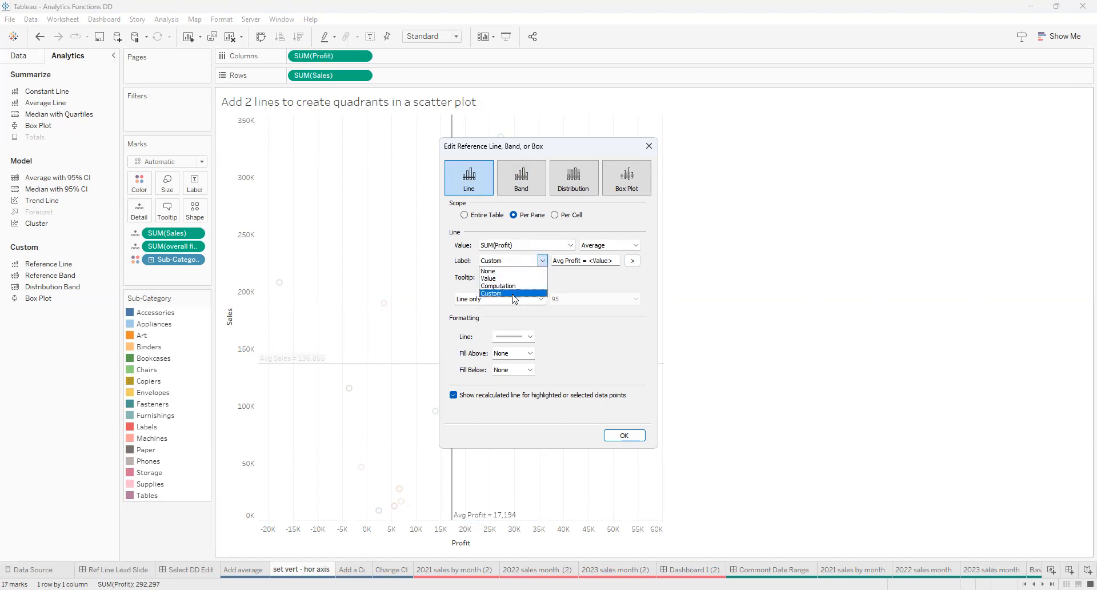
pyautogui.click(514, 294)
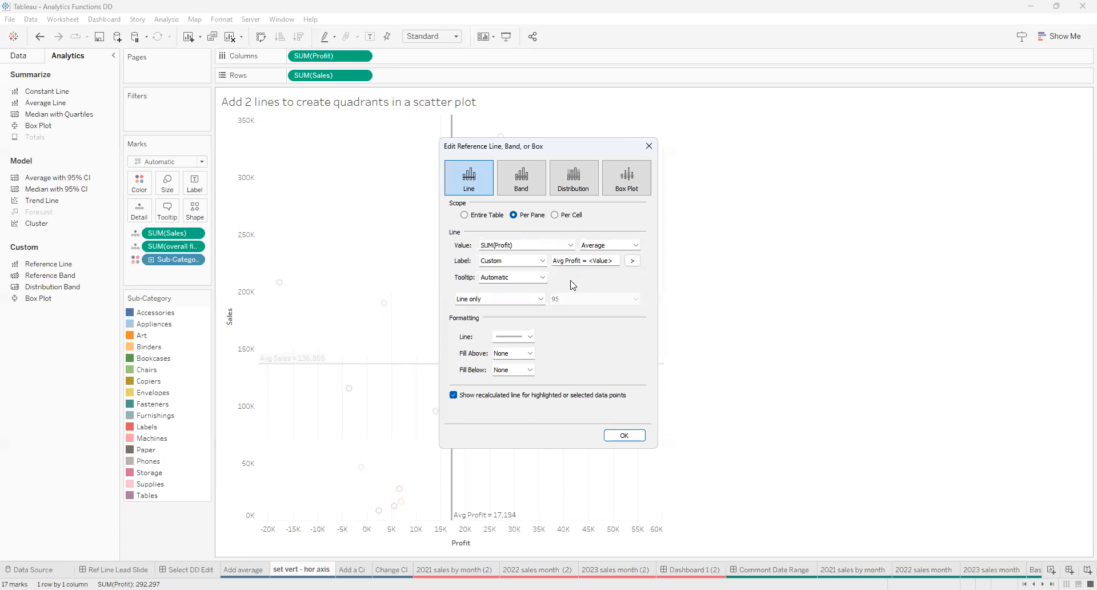
pyautogui.click(633, 261)
pyautogui.click(634, 262)
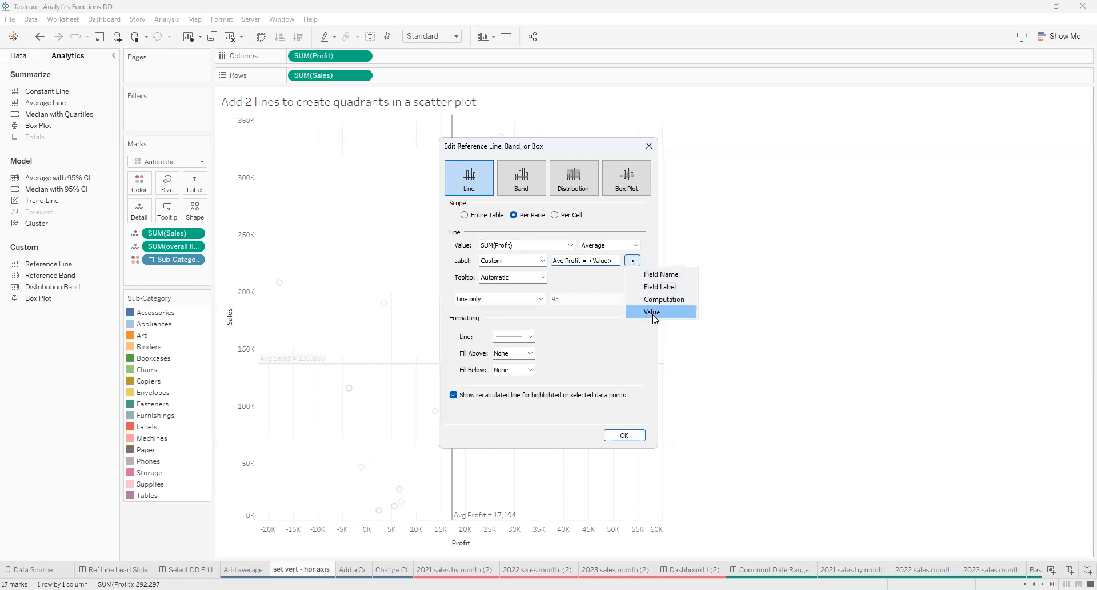
pyautogui.click(582, 358)
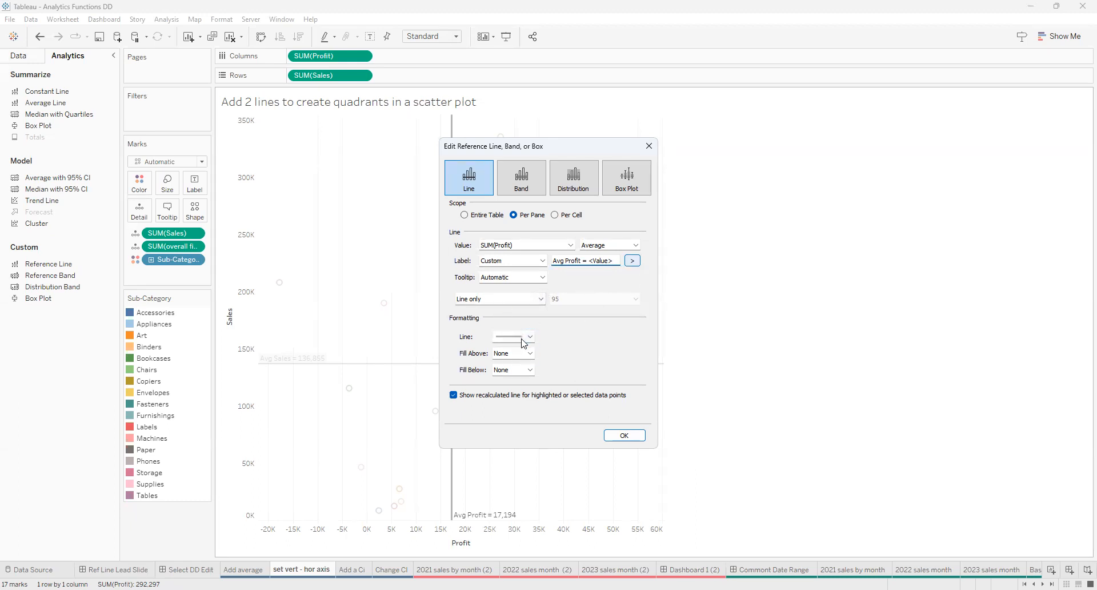
pyautogui.click(624, 435)
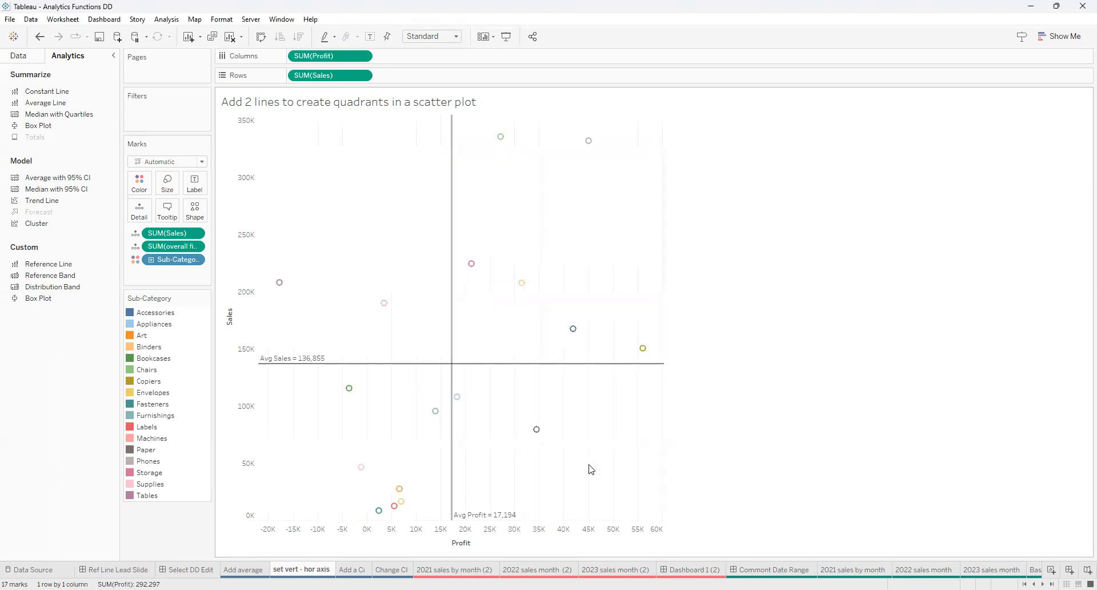
# - Examine the scope, custom label and formatting settings of the scatter plot's average sales line
pyautogui.moveTo(289, 361)
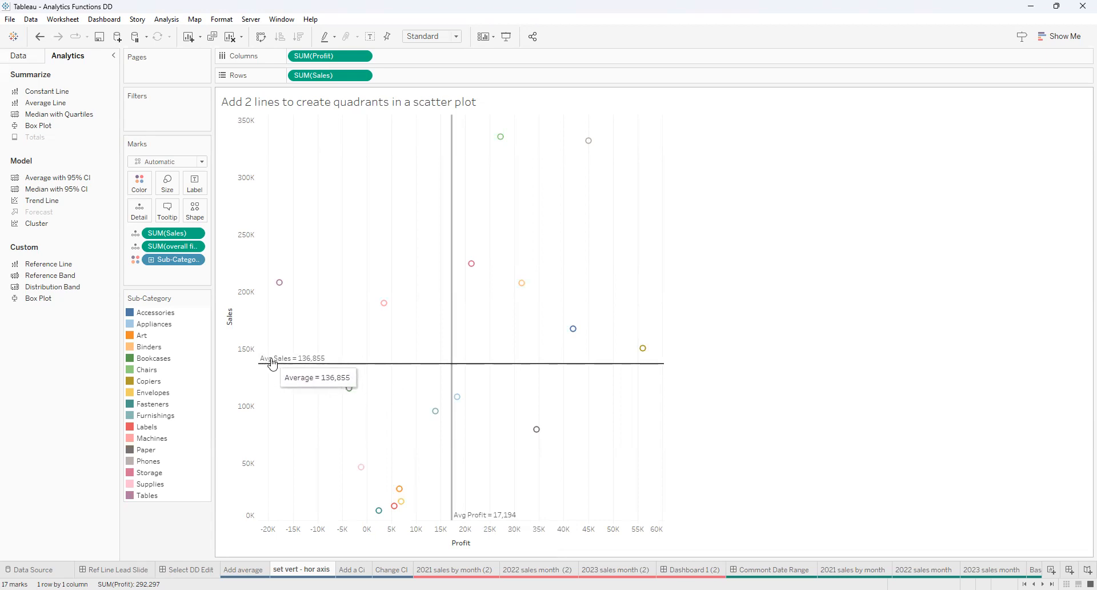
pyautogui.click(272, 364)
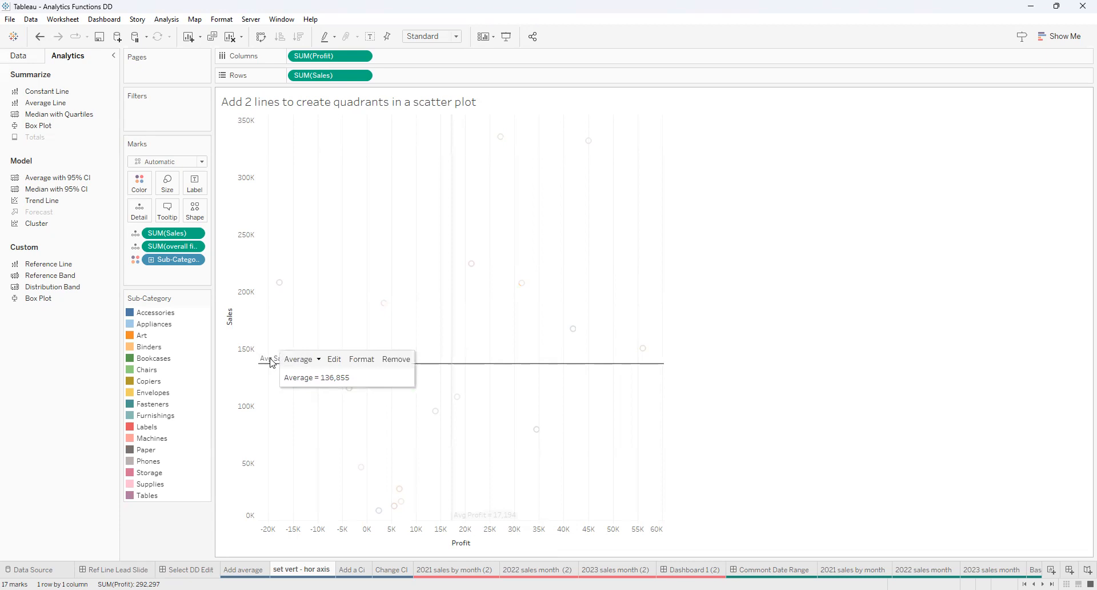
pyautogui.click(336, 359)
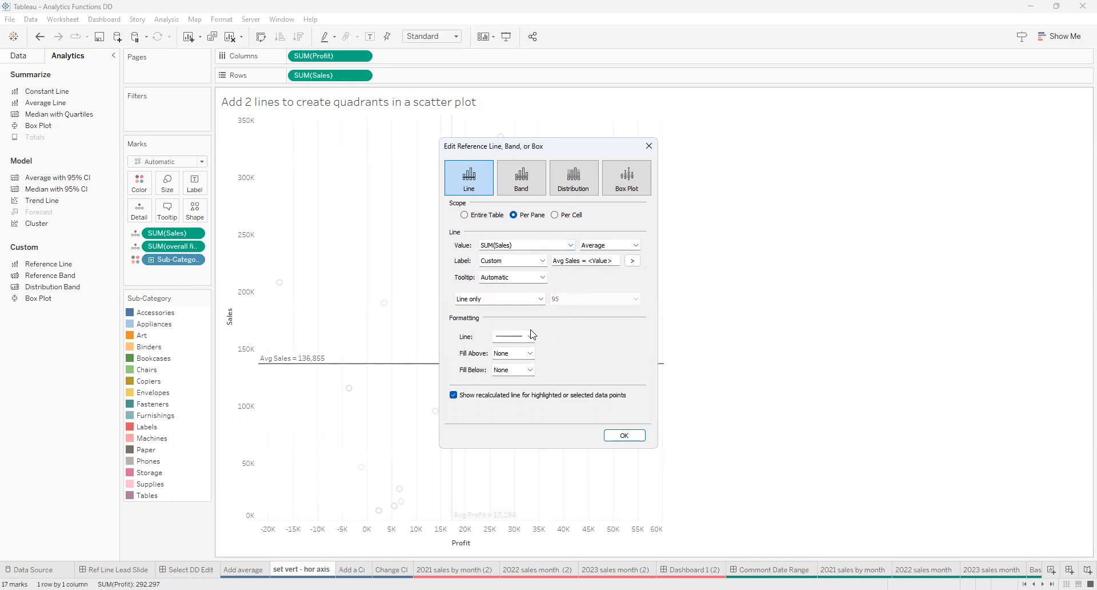
pyautogui.click(624, 435)
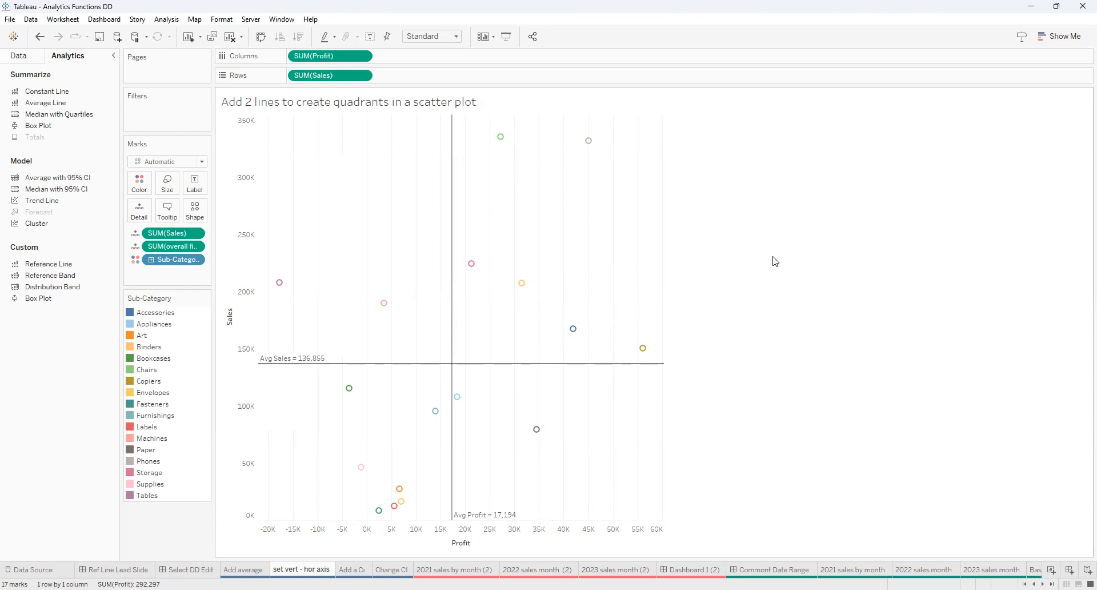
# - On the Add a Ci worksheet, set the label of the average line with confidence interval to Value
pyautogui.click(352, 570)
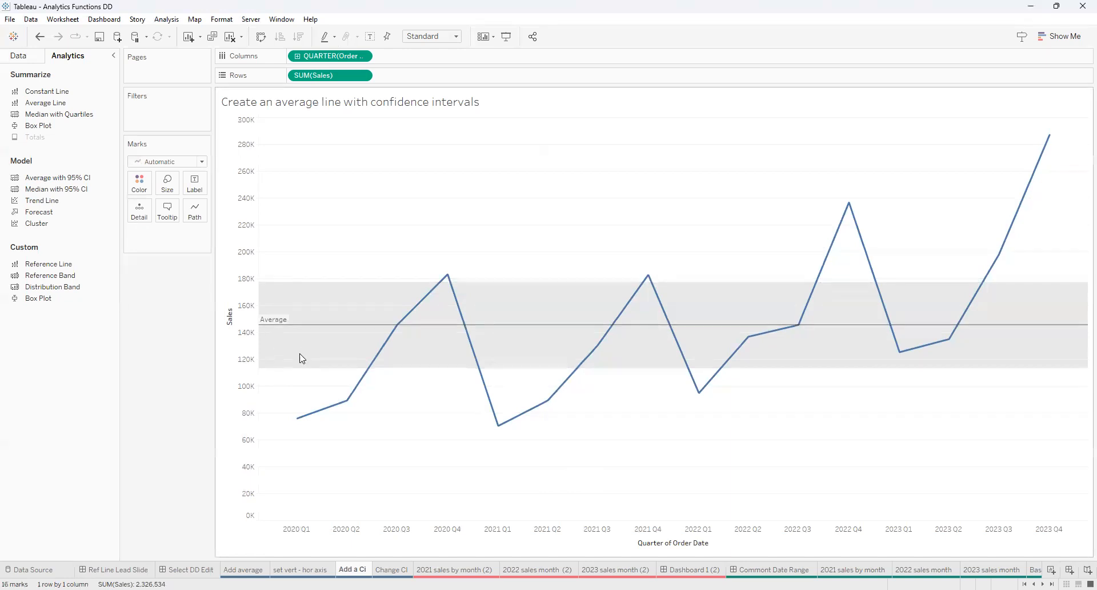
pyautogui.click(272, 324)
pyautogui.rightClick(272, 323)
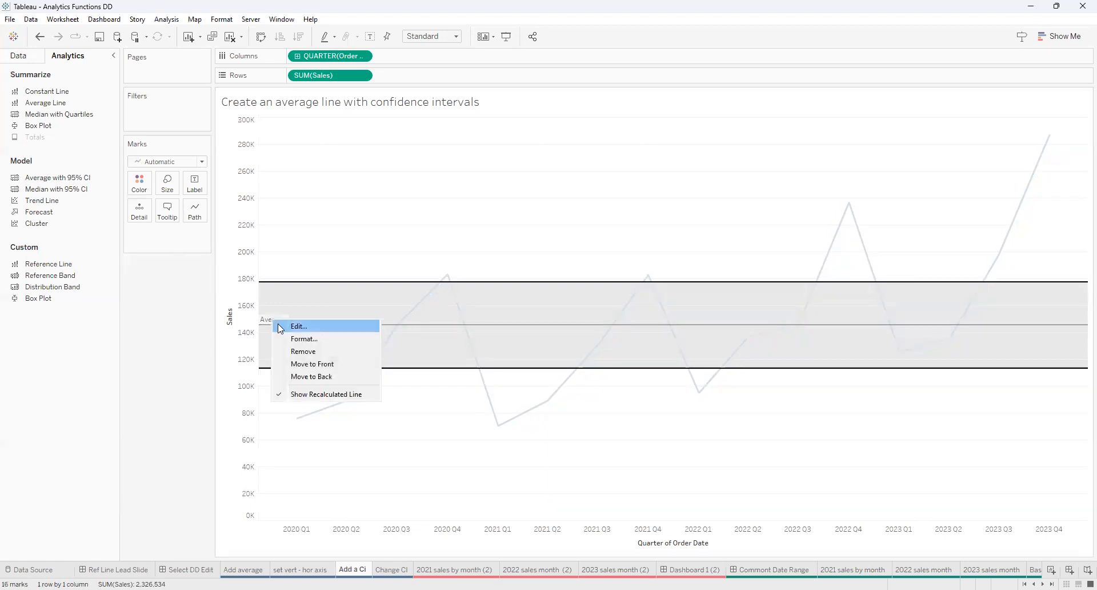
pyautogui.click(351, 326)
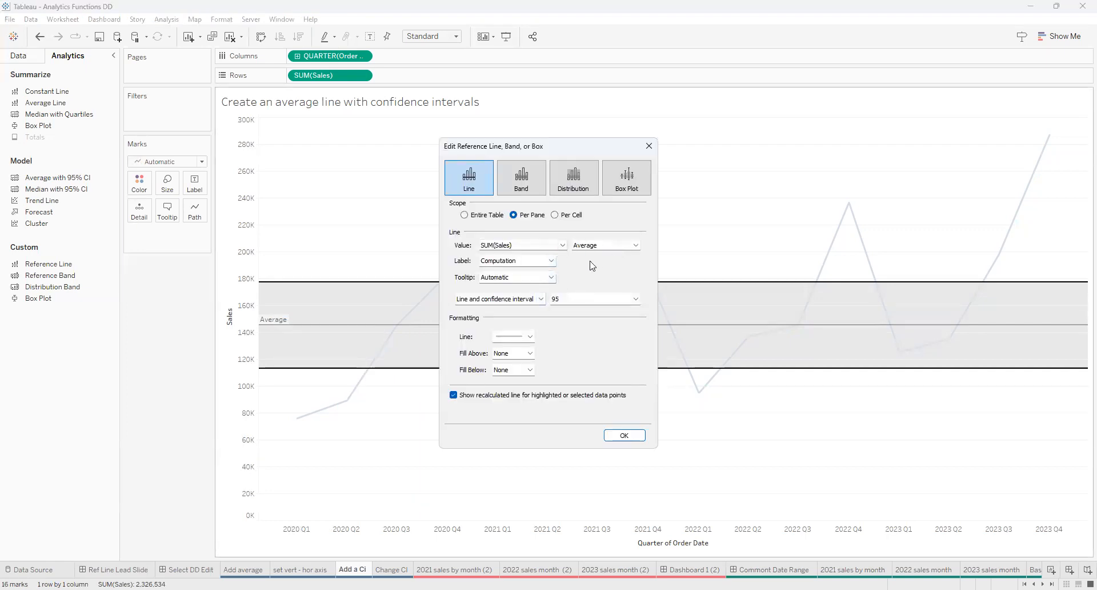
pyautogui.click(552, 262)
pyautogui.click(496, 278)
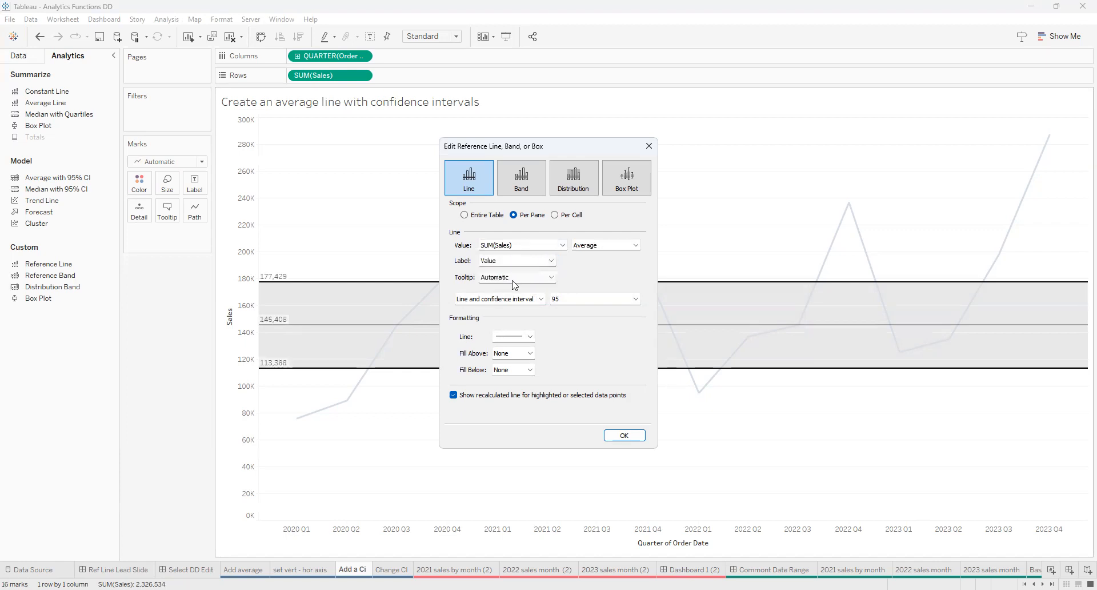
# - Keep the average line's line and confidence interval display, and try confidence levels of 90 and 99
pyautogui.click(540, 299)
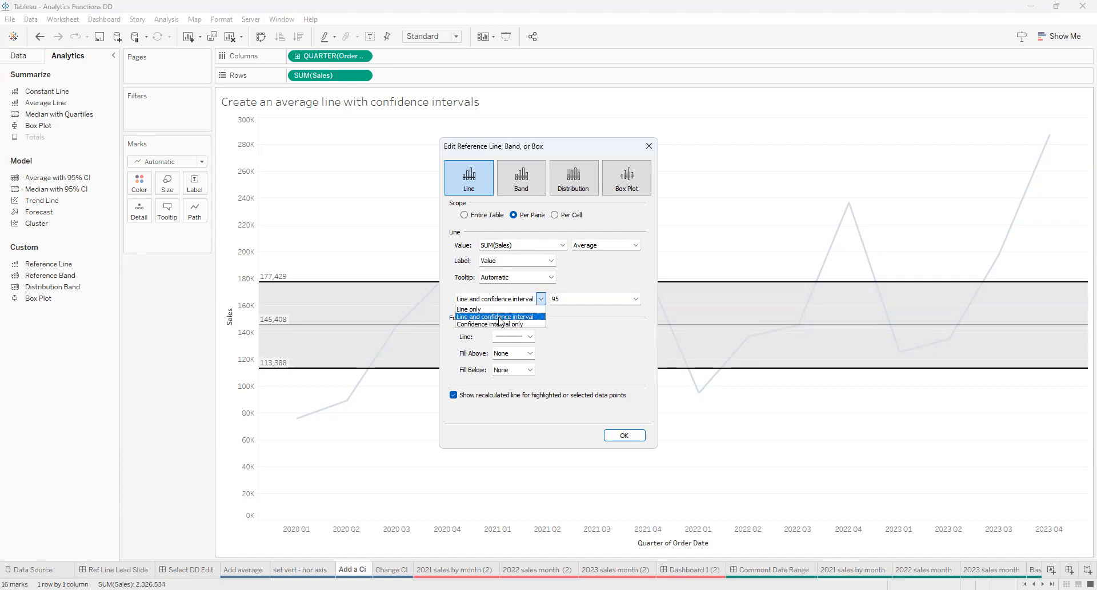
pyautogui.click(500, 320)
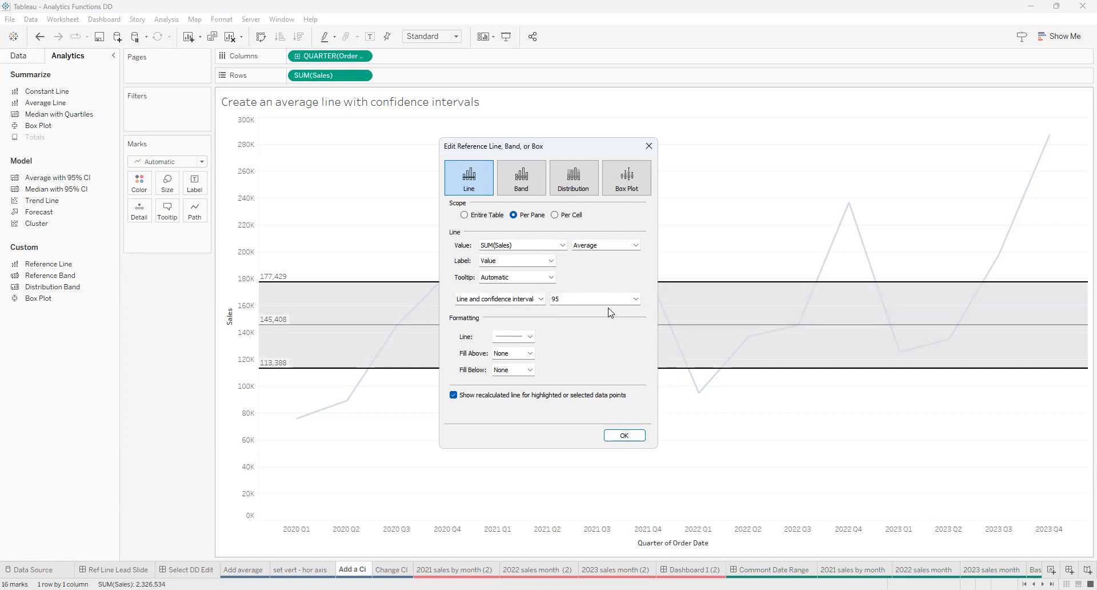
pyautogui.click(636, 299)
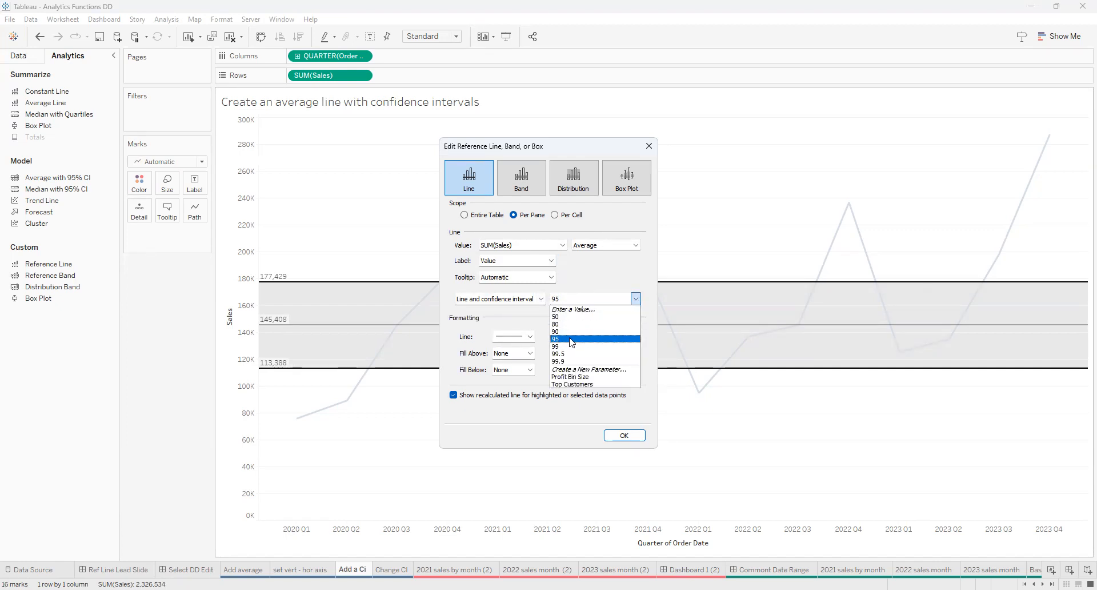
pyautogui.click(562, 333)
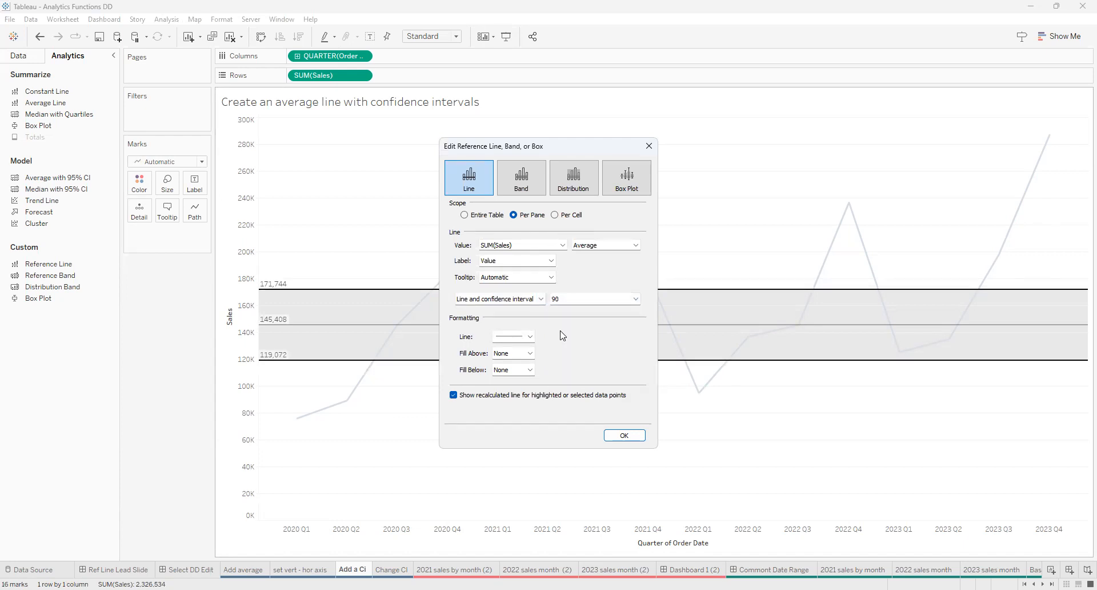
pyautogui.click(636, 299)
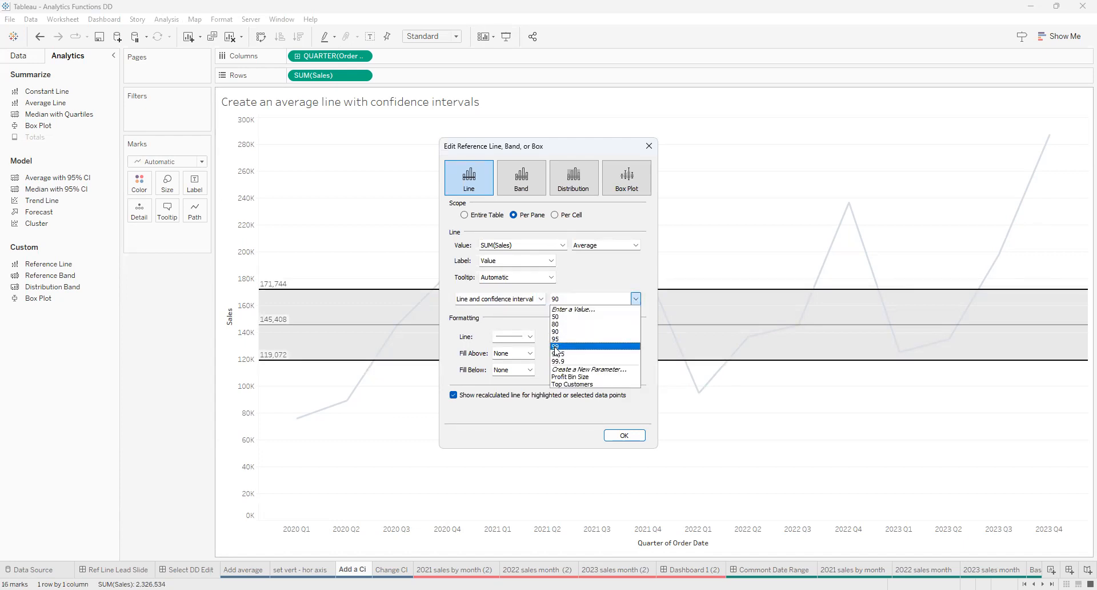
pyautogui.click(556, 347)
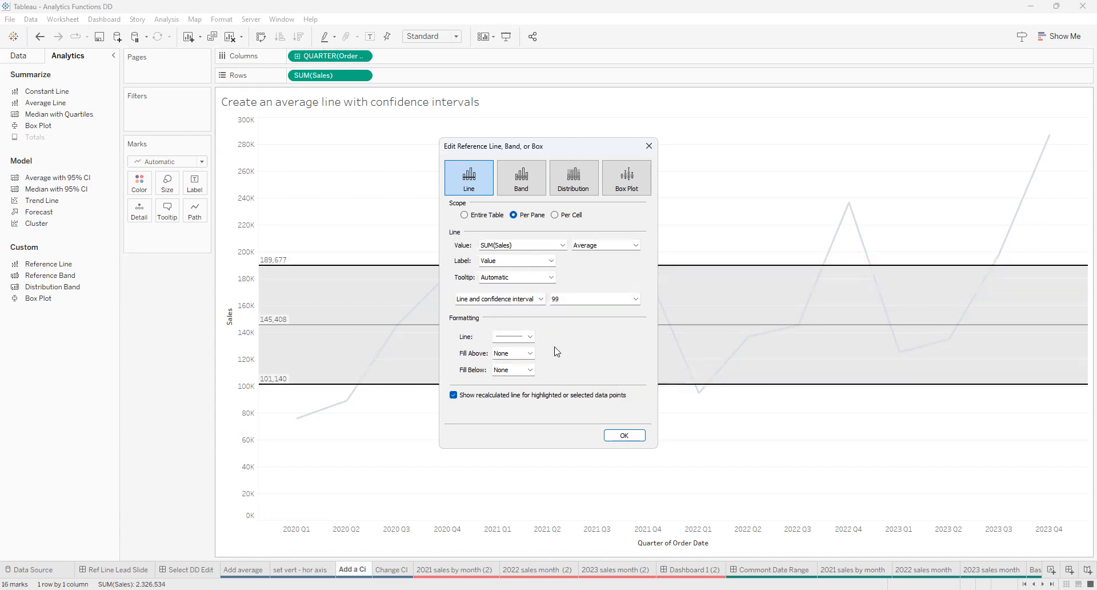
# - Set the average line's confidence level to 90 and close the reference line settings
pyautogui.click(636, 299)
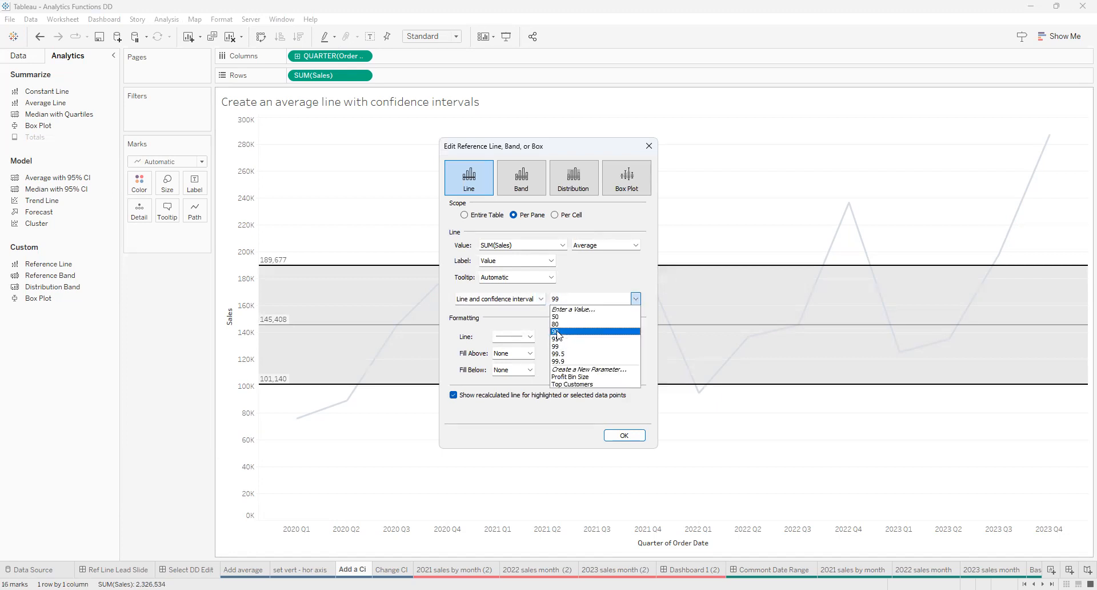
pyautogui.click(557, 333)
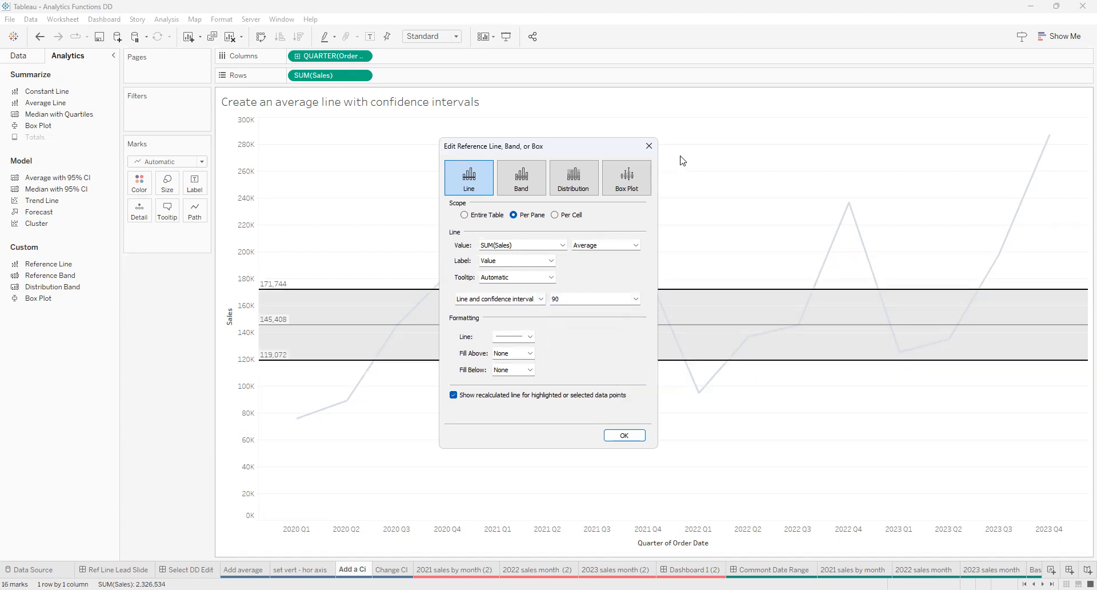
pyautogui.click(649, 147)
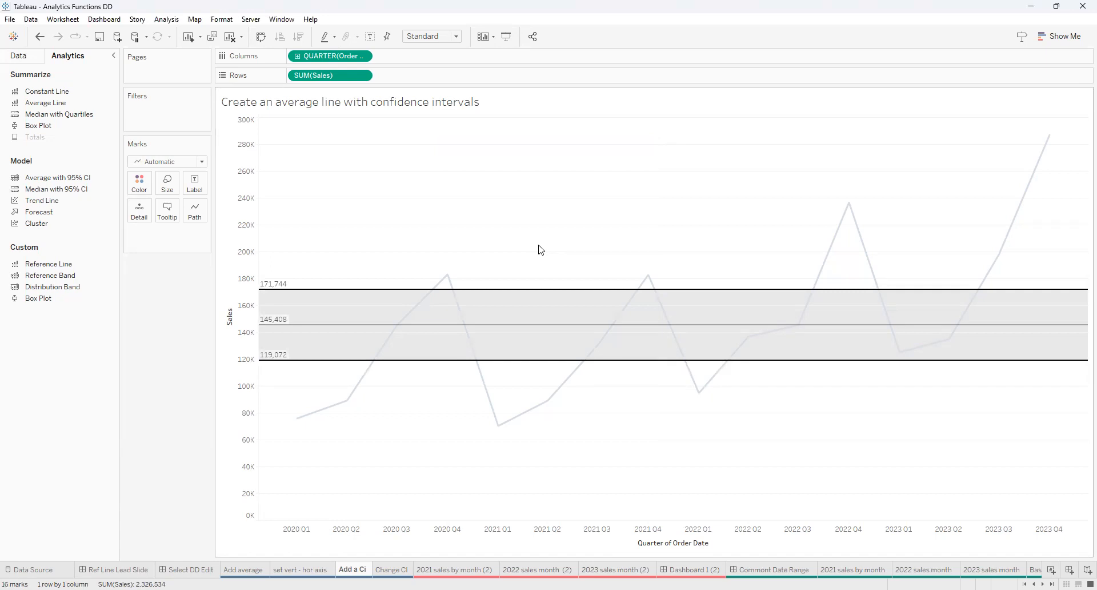
pyautogui.click(589, 249)
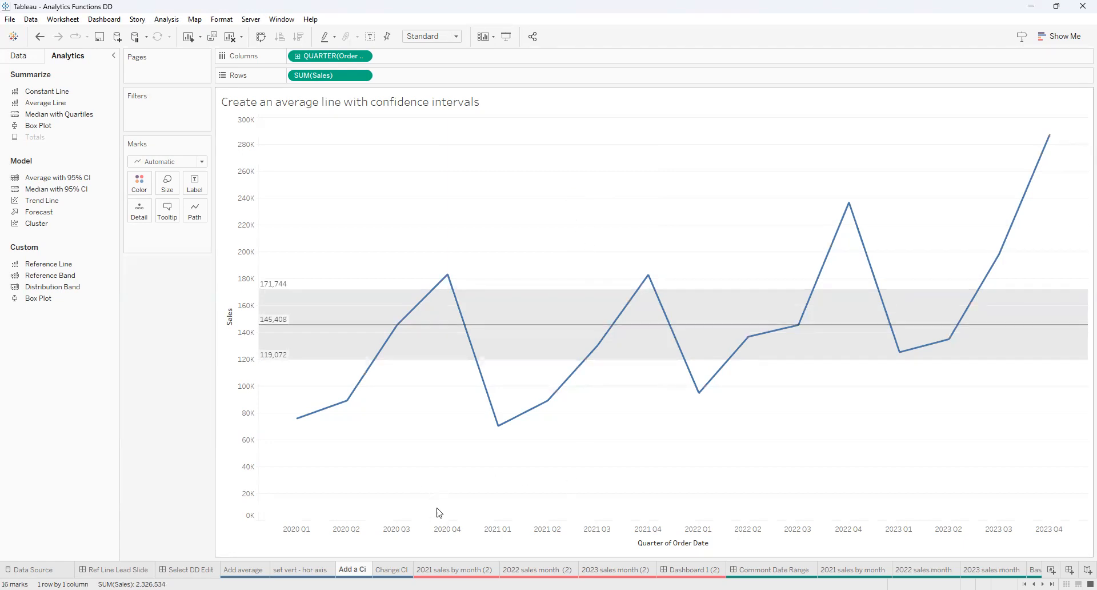
# - Compare the axis ranges of the 2021 sales by month (2) and 2023 sales month (2) worksheets and the Dashboard 1 (2) dashboard
pyautogui.click(455, 569)
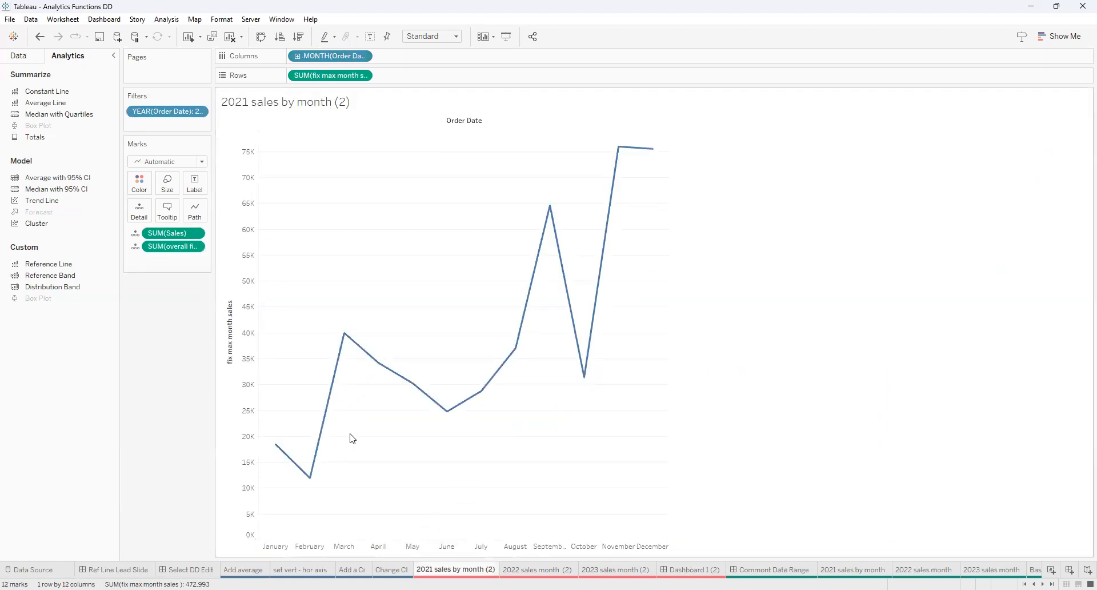
pyautogui.moveTo(471, 569)
pyautogui.moveTo(538, 569)
pyautogui.click(615, 569)
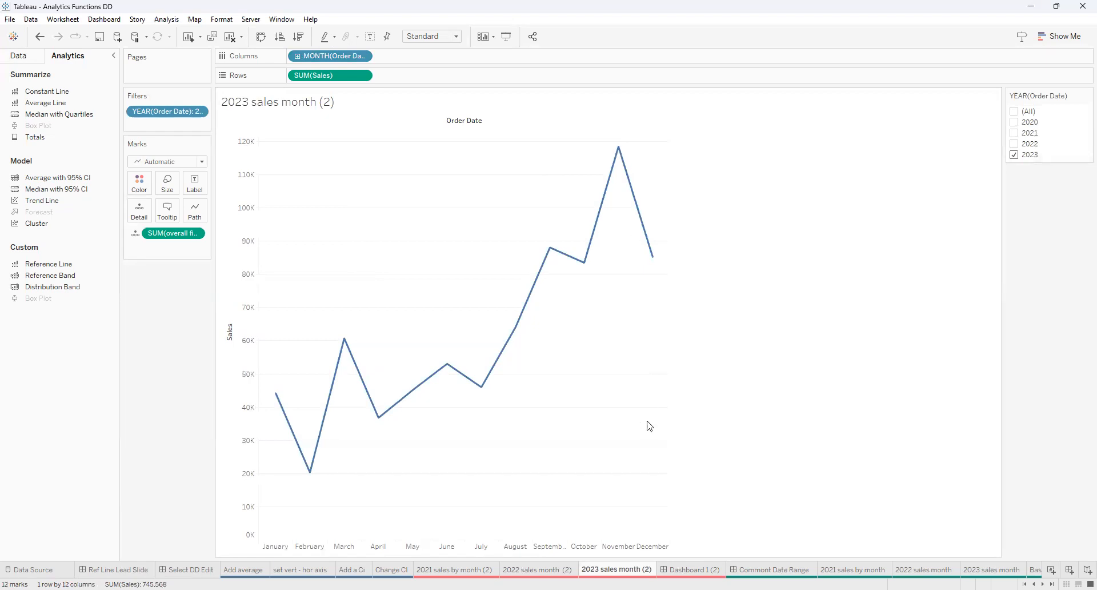
pyautogui.click(669, 568)
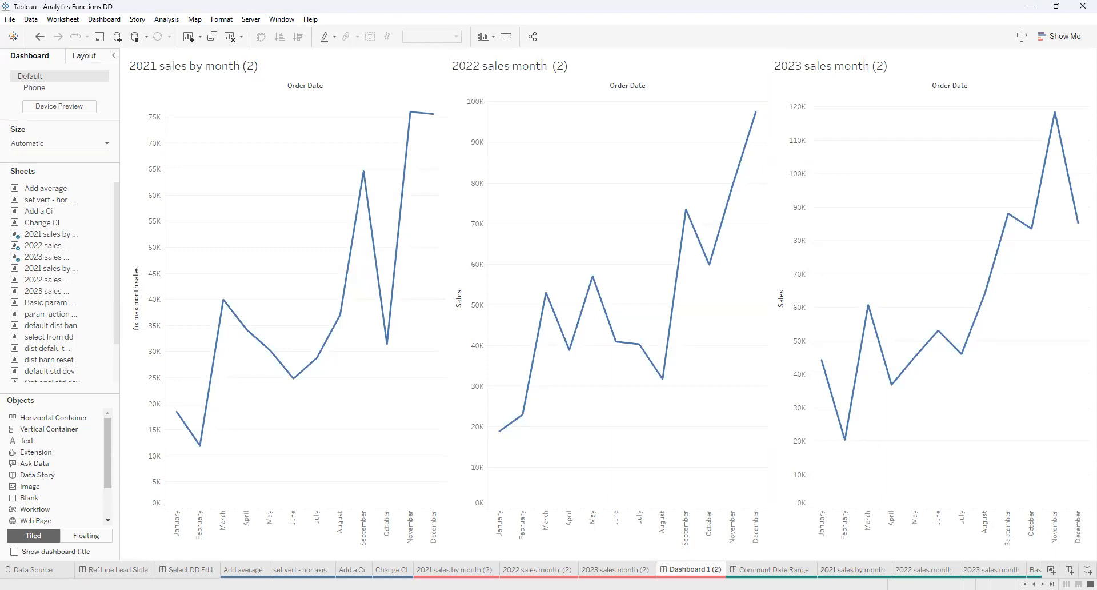
# - On the 2021 sales by month worksheet, search the data fields for fix and examine the fix max month sales calculation
pyautogui.click(853, 569)
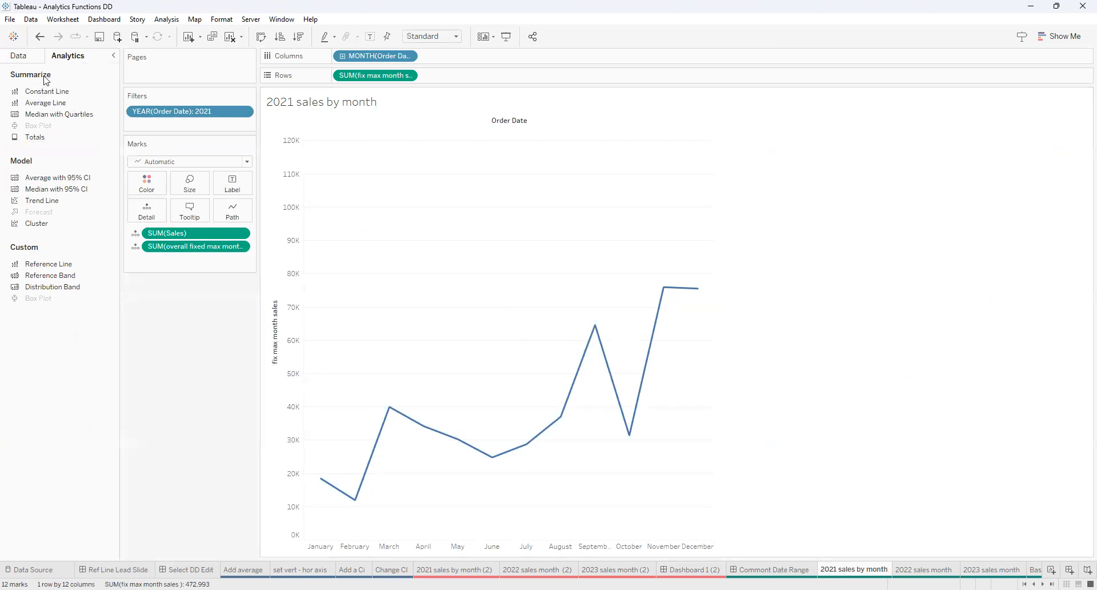
pyautogui.click(20, 56)
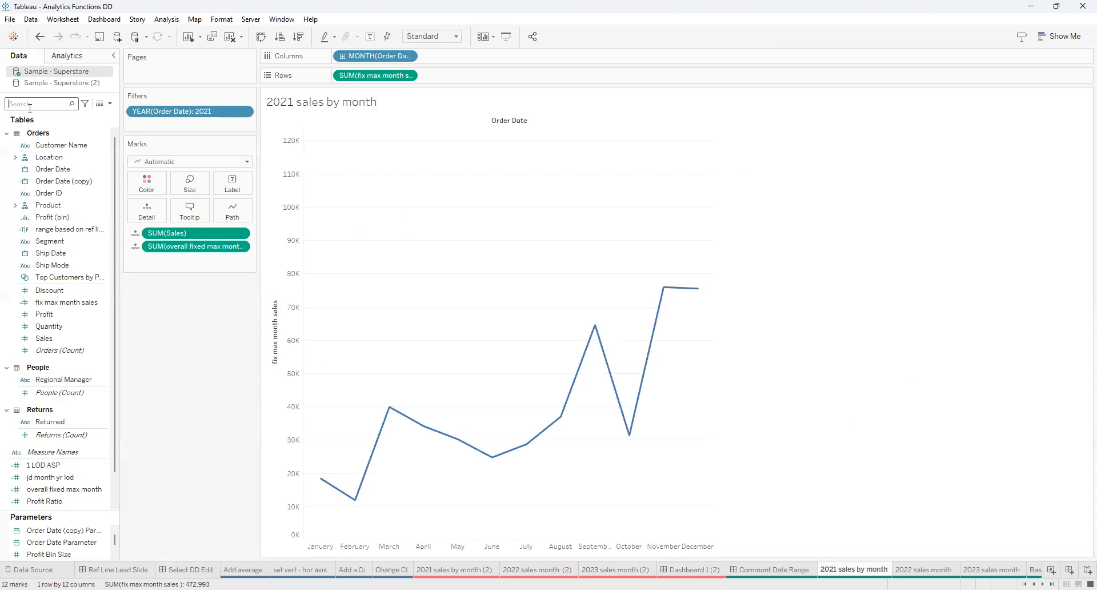
pyautogui.write('f')
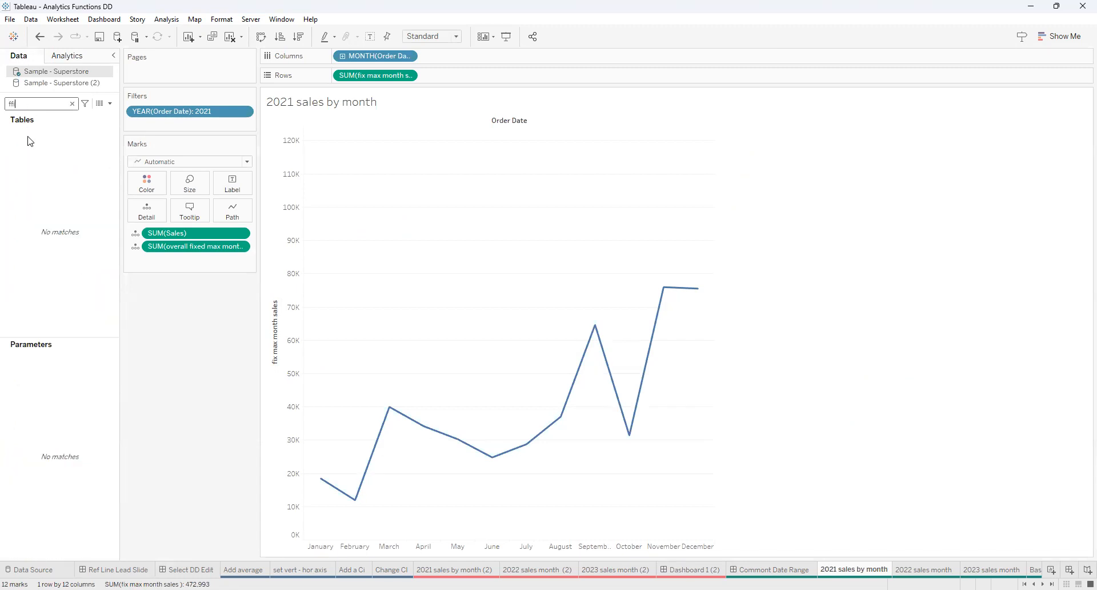
pyautogui.press('BackSpace')
pyautogui.write('ix')
pyautogui.click(62, 179)
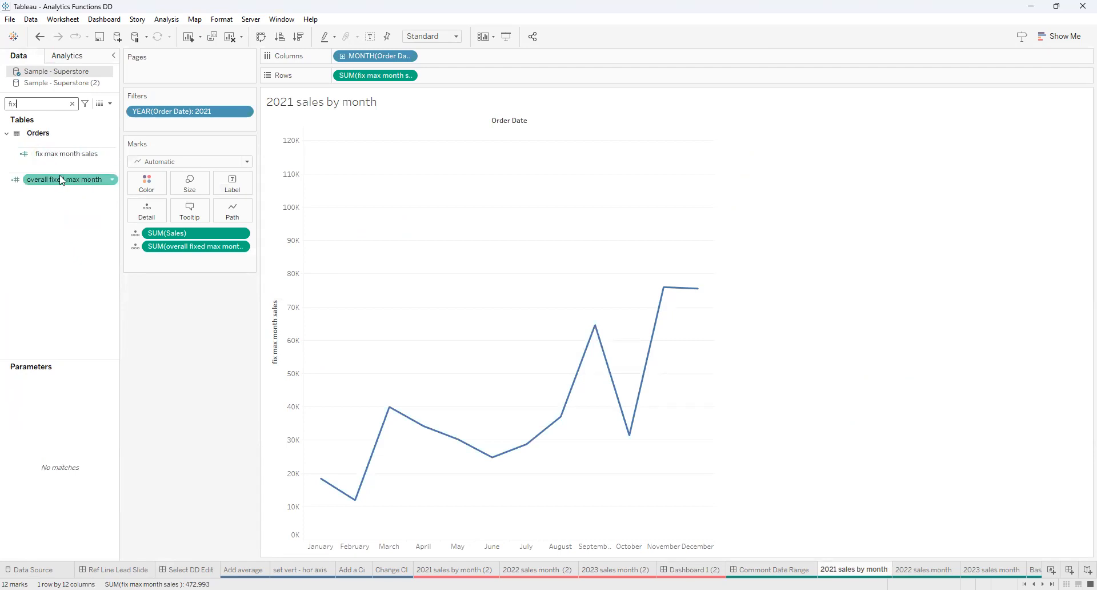
pyautogui.rightClick(67, 153)
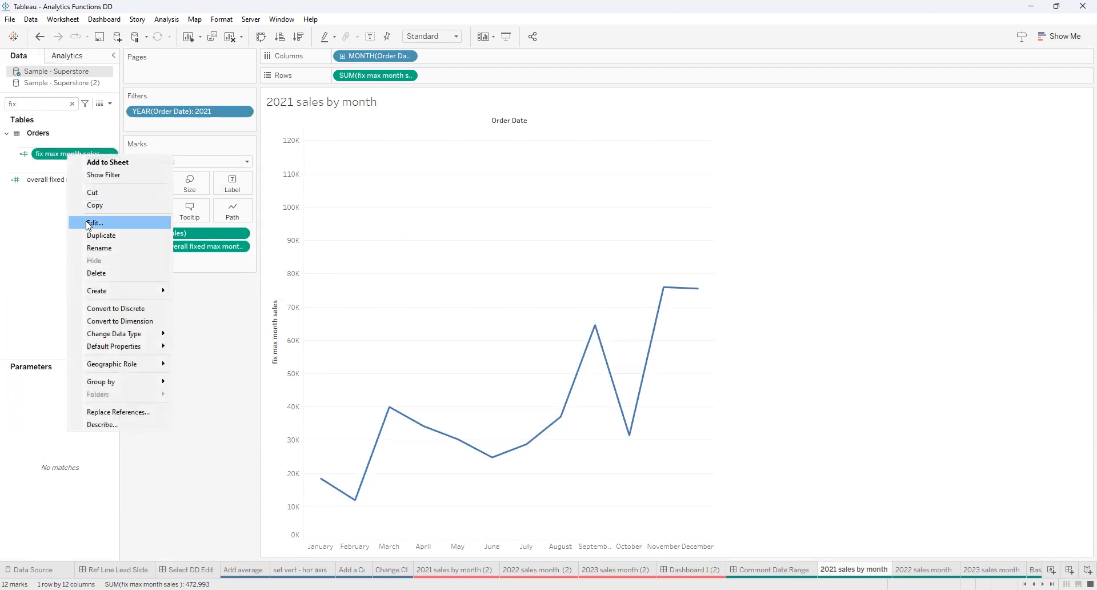
pyautogui.click(94, 223)
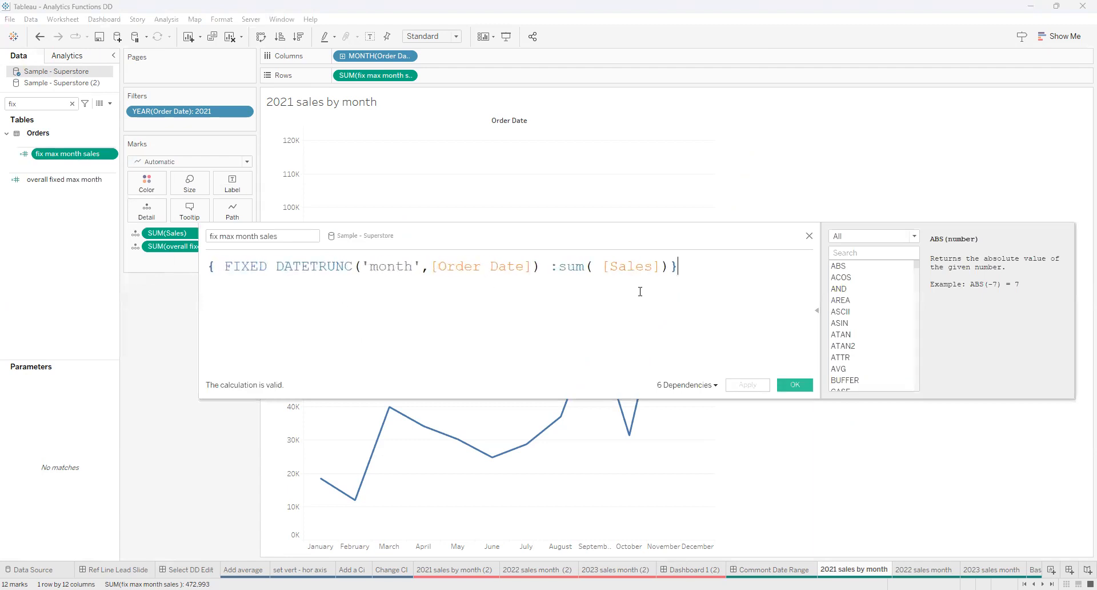
pyautogui.click(809, 236)
# - Examine the formula of the overall fixed max month calculated field
pyautogui.rightClick(53, 180)
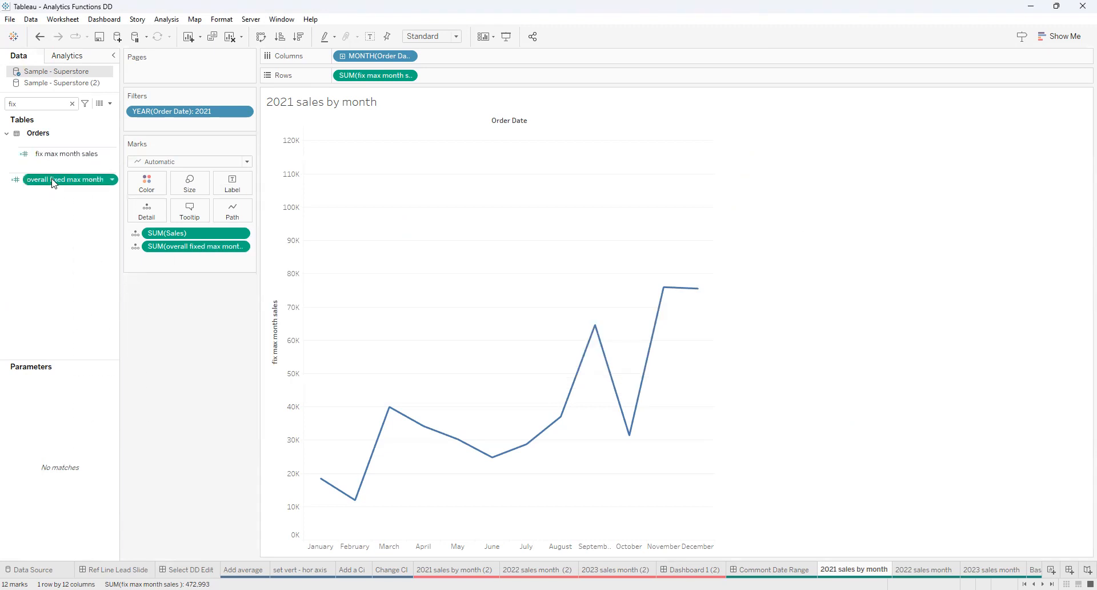
pyautogui.click(78, 252)
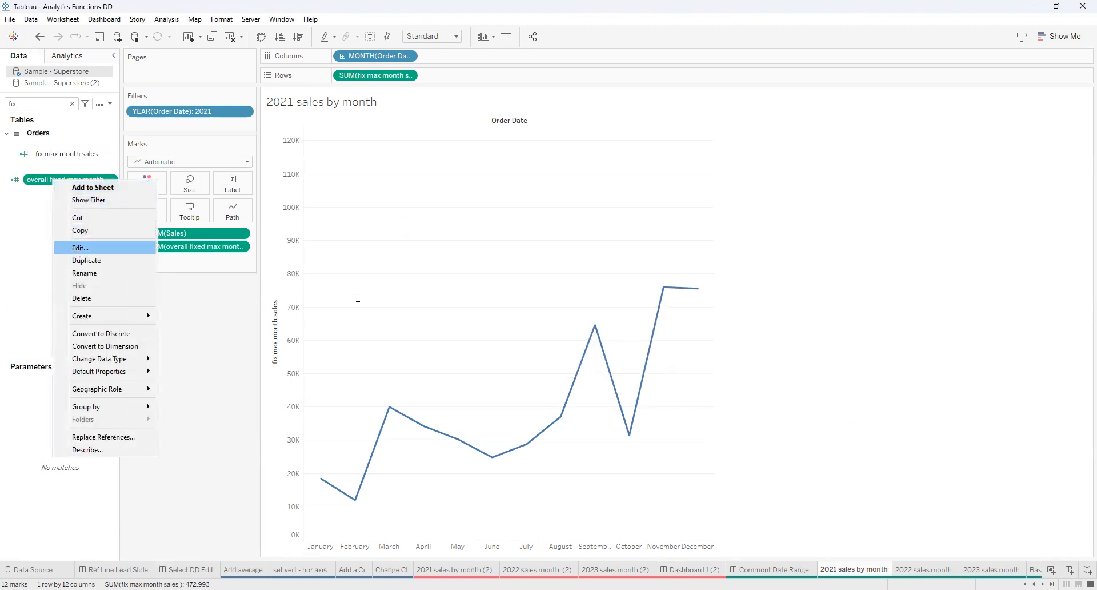
pyautogui.scroll(7, 398, 332)
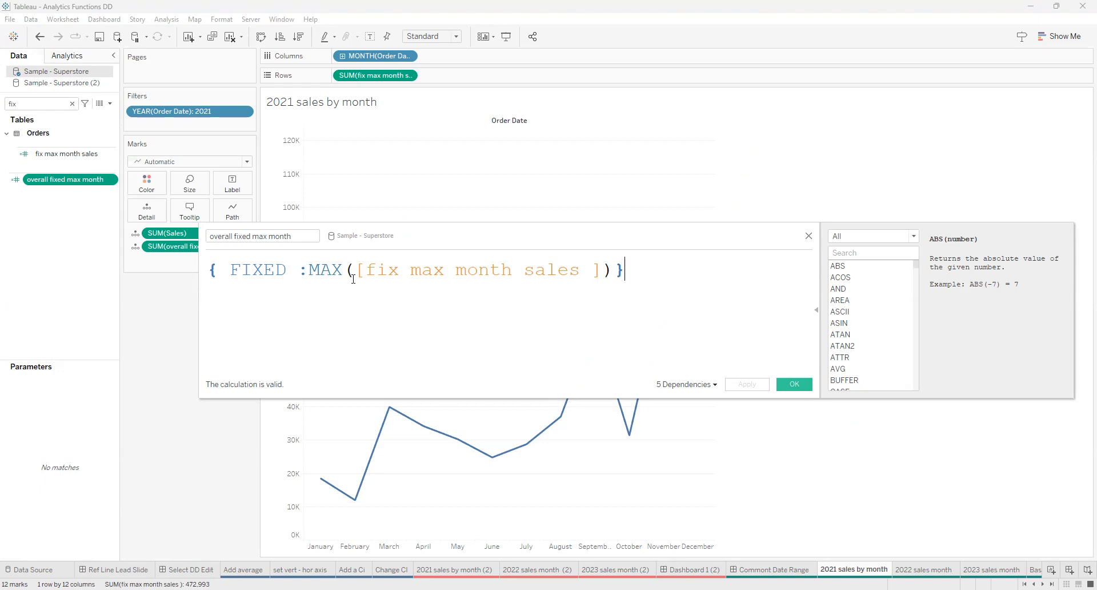
pyautogui.click(809, 236)
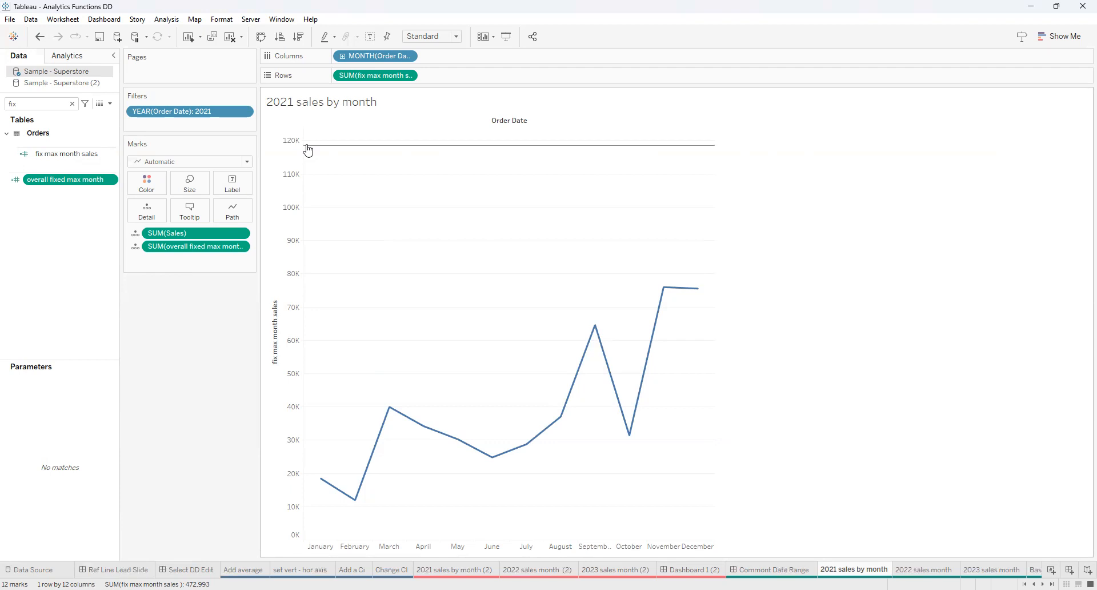
# - Examine the hidden reference line near 120K on the 2021 chart, and review the 2022 sales month and 2023 sales month worksheets
pyautogui.rightClick(308, 150)
pyautogui.click(329, 153)
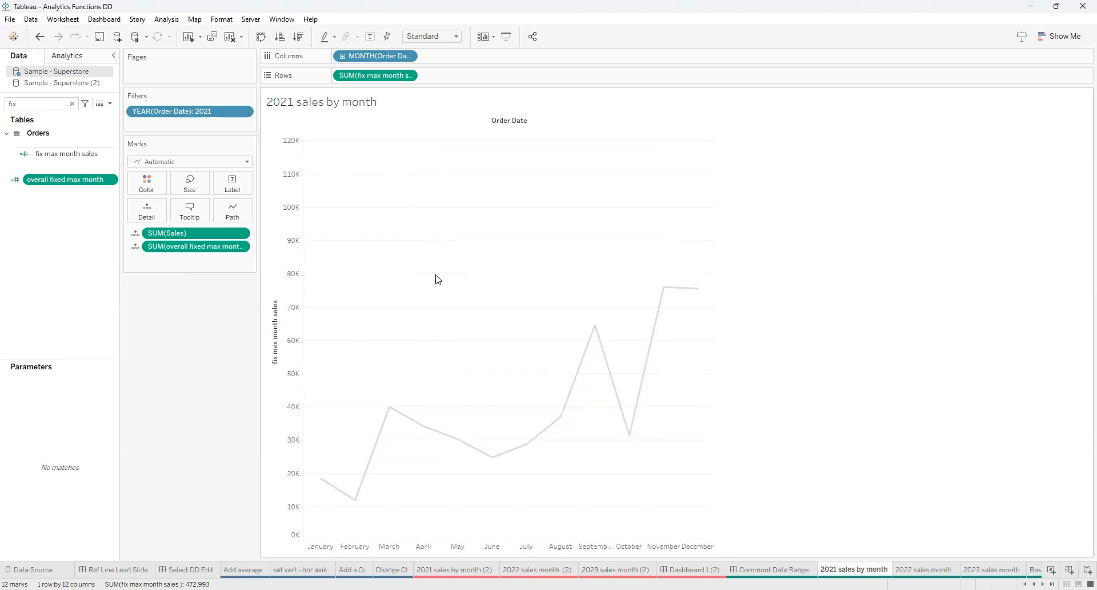
pyautogui.click(523, 296)
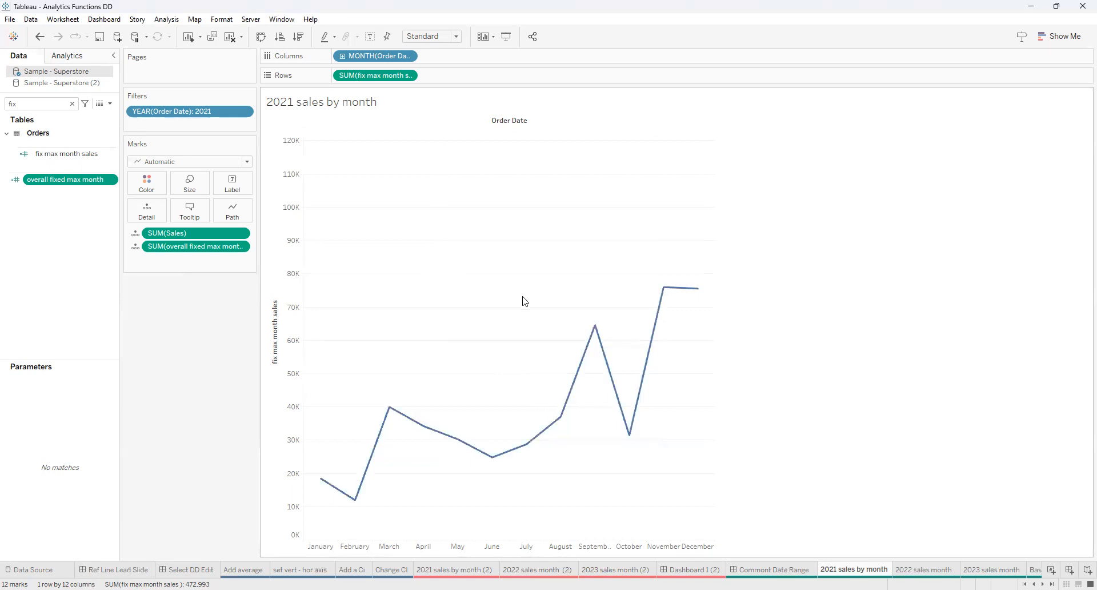
pyautogui.click(925, 570)
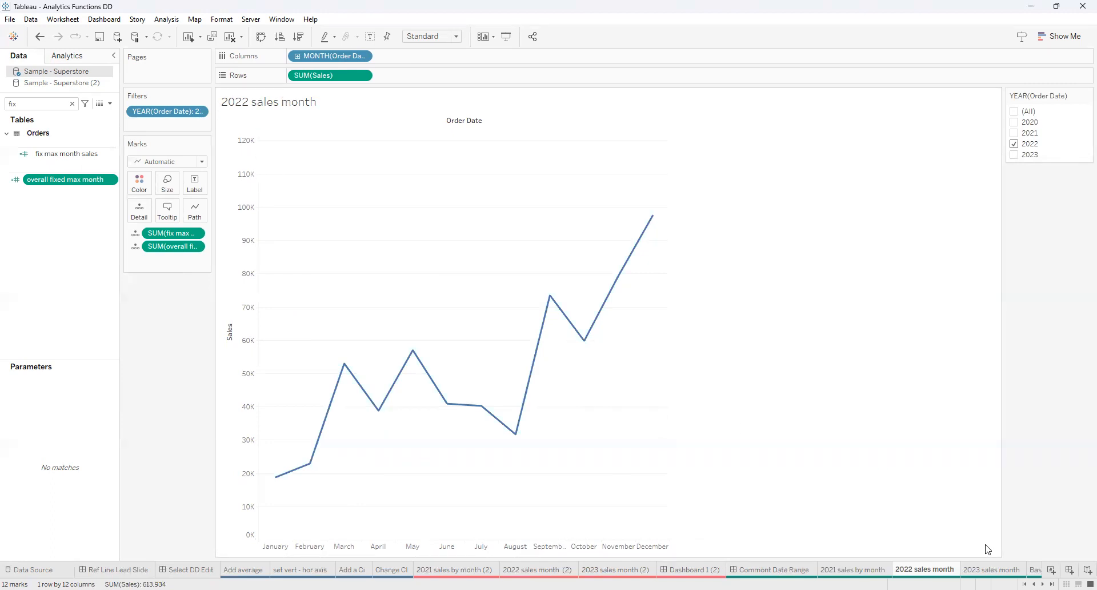
pyautogui.click(990, 568)
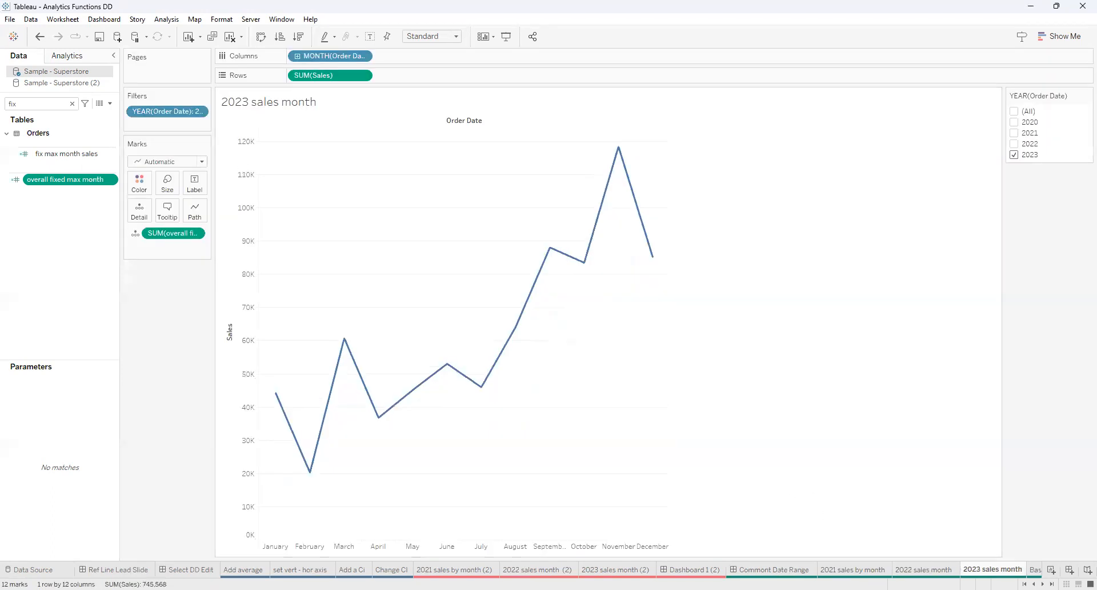
# - On the Commont Date Range dashboard, hide the Sales axis headers of the 2023 and 2022 sales month charts
pyautogui.click(737, 570)
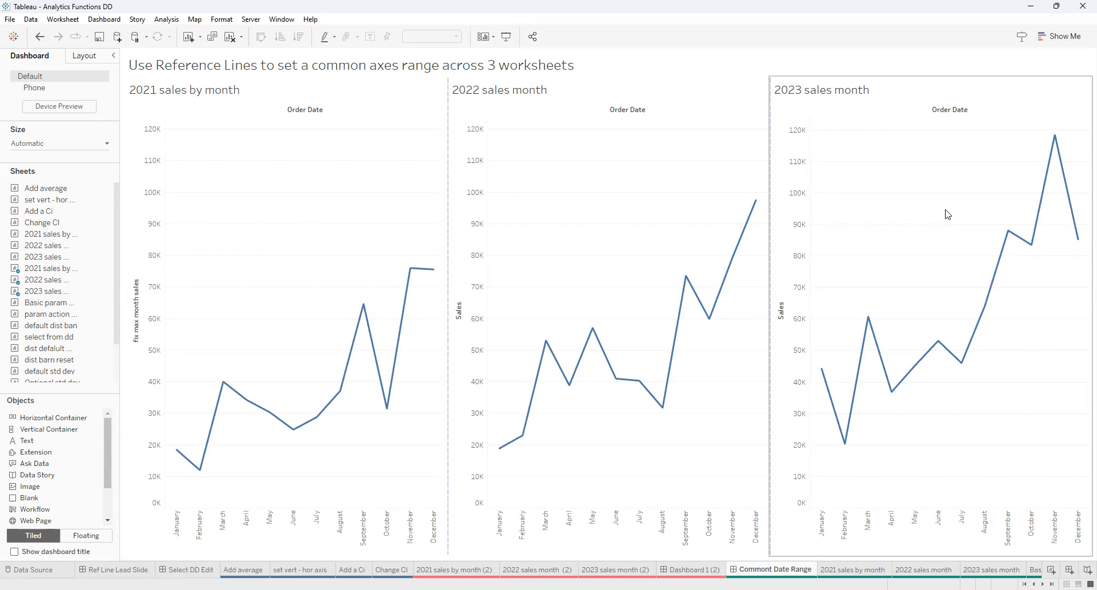
pyautogui.rightClick(805, 175)
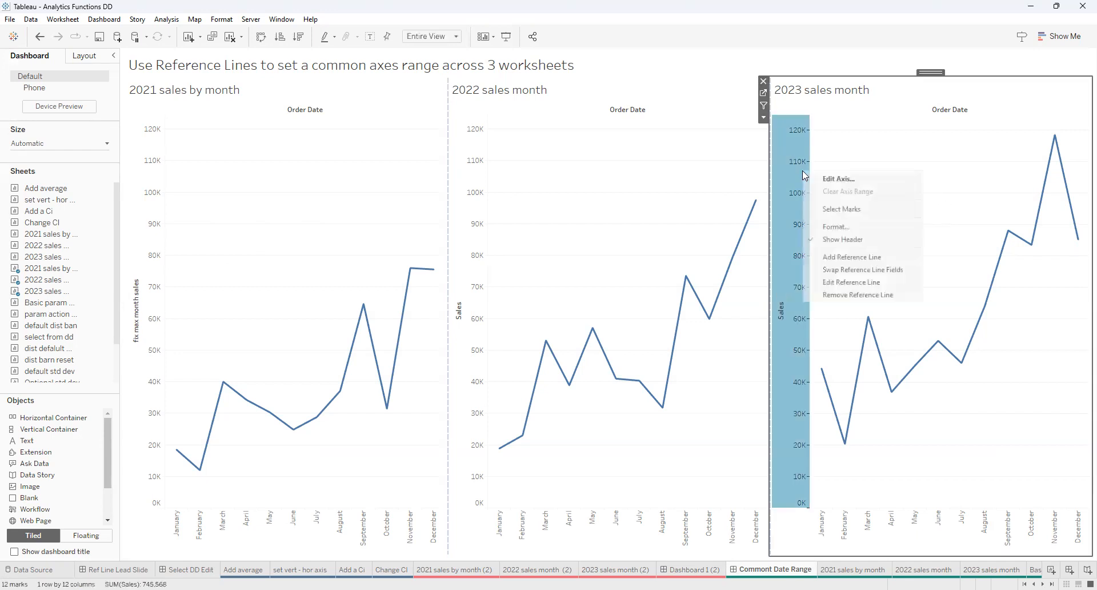
pyautogui.click(842, 240)
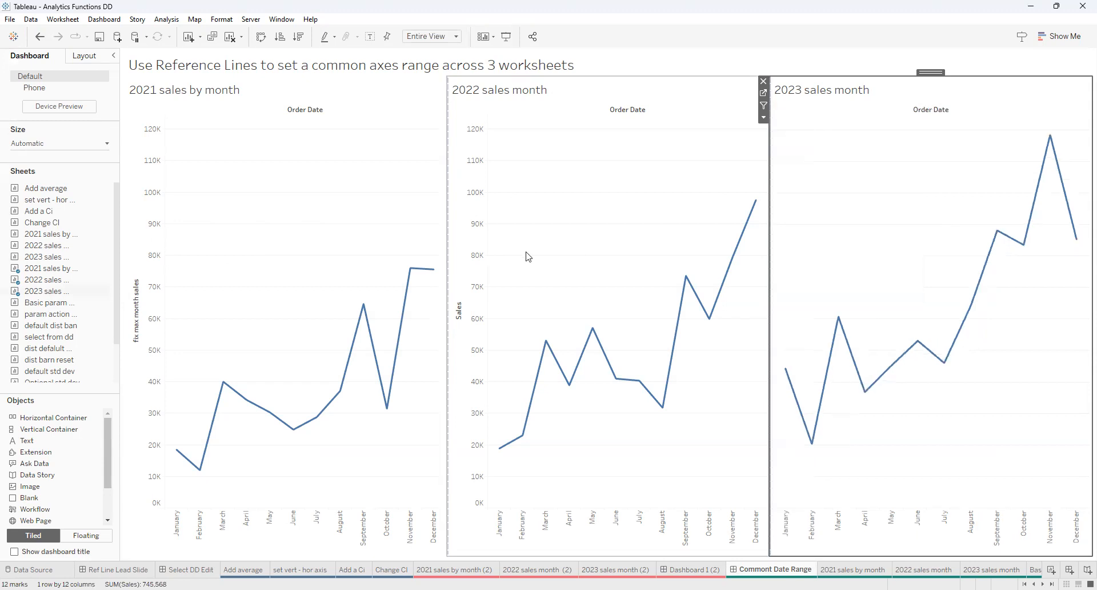
pyautogui.rightClick(480, 224)
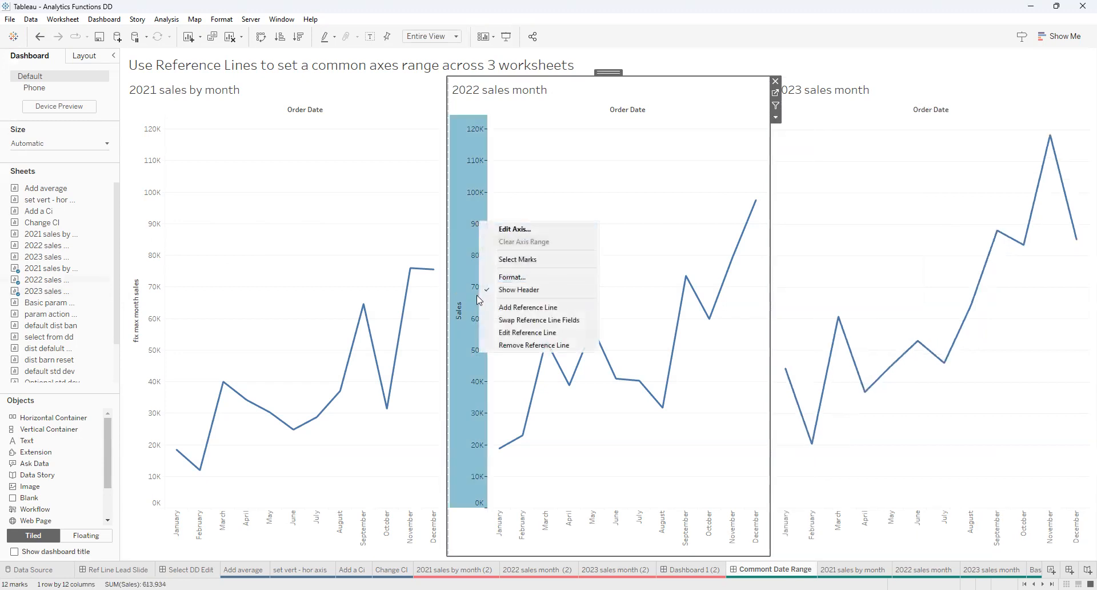
pyautogui.click(517, 290)
pyautogui.click(833, 59)
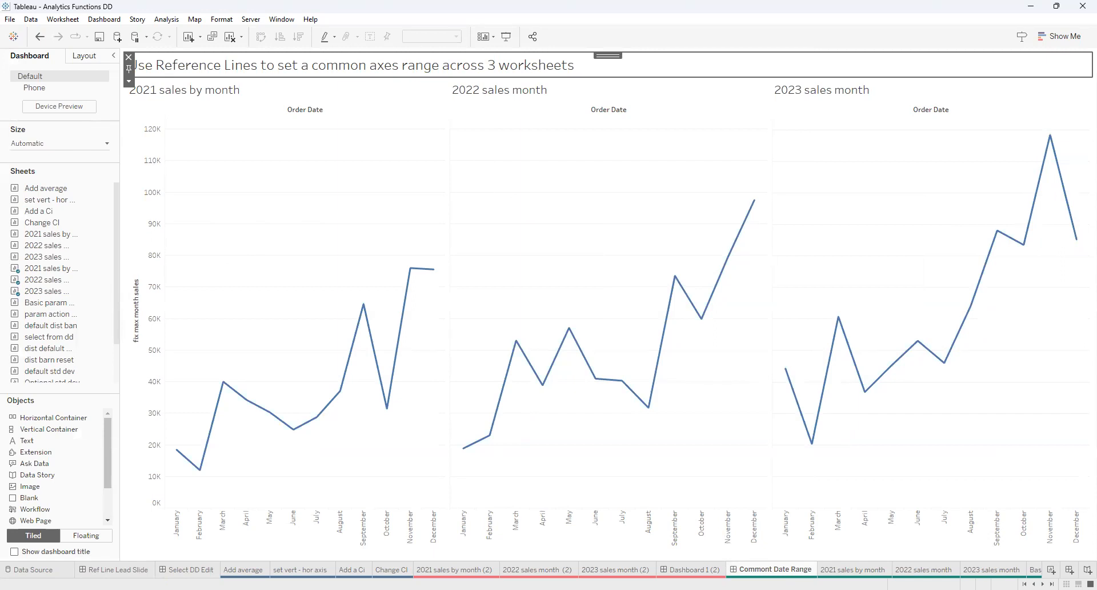
# - Open the Basic param drive date worksheet
pyautogui.click(1043, 583)
pyautogui.click(1043, 584)
pyautogui.click(1043, 584)
pyautogui.click(1043, 584)
pyautogui.click(1043, 583)
pyautogui.click(1043, 584)
pyautogui.click(1043, 584)
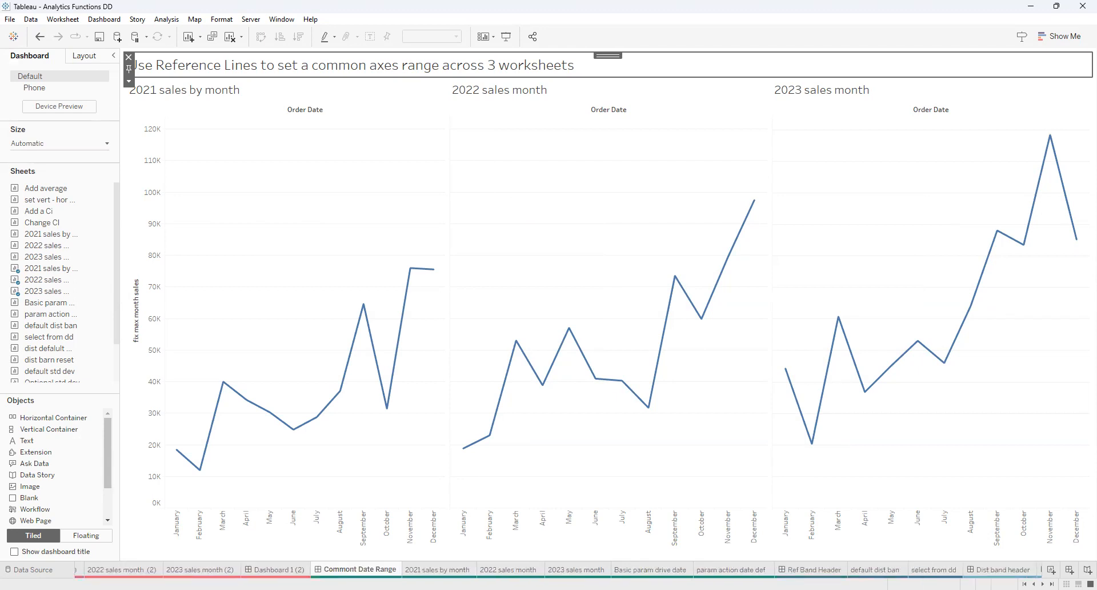
pyautogui.click(1043, 583)
pyautogui.click(1043, 584)
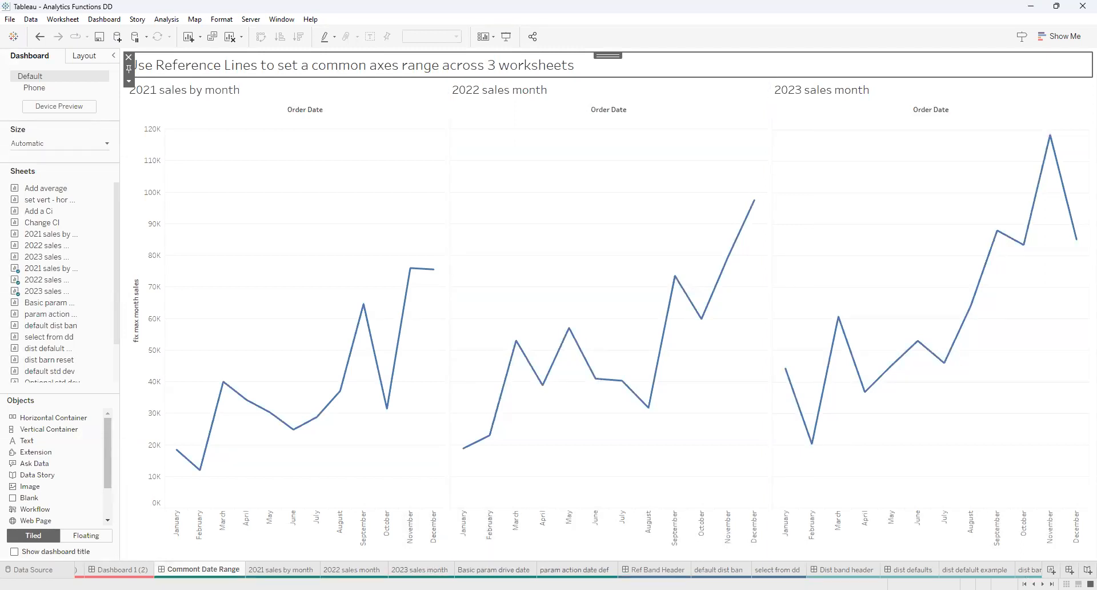
pyautogui.click(481, 569)
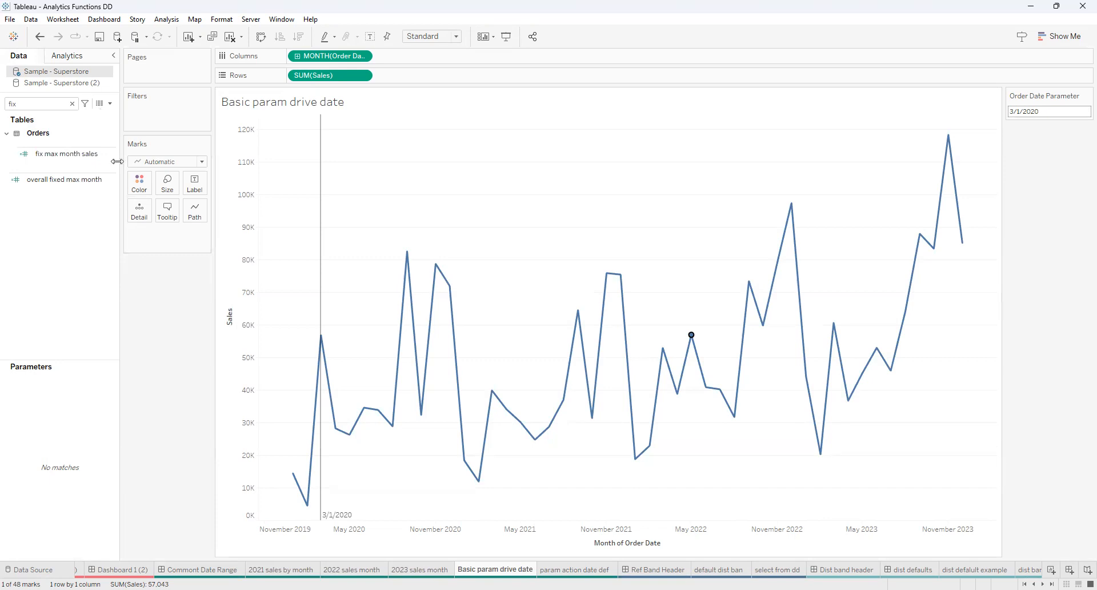
# - Clear the field search and examine the vertical date reference line's settings, including its available parameter values
pyautogui.click(73, 104)
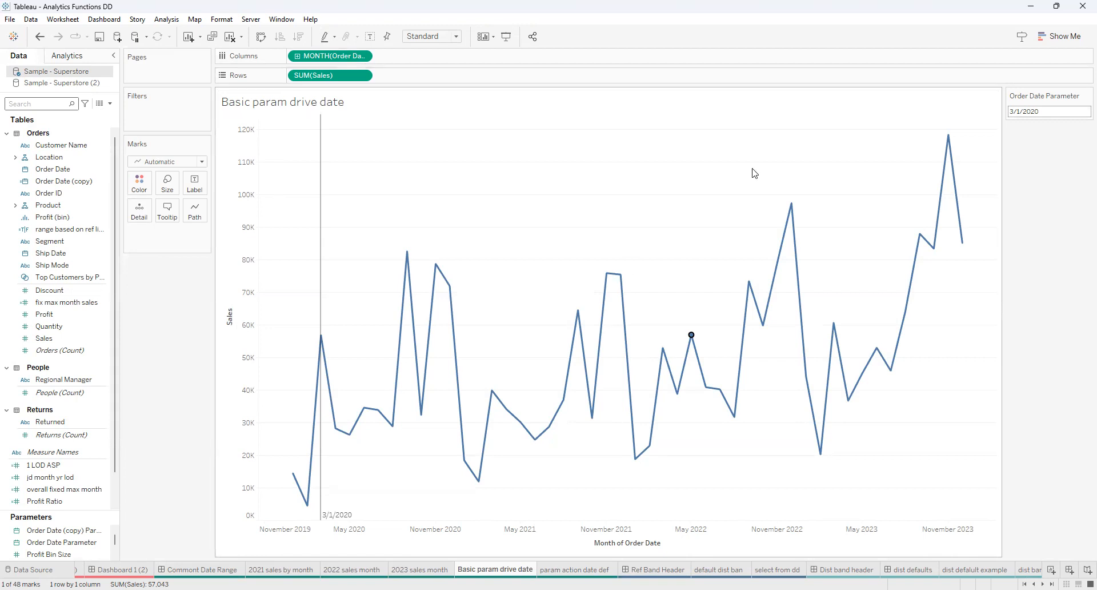
pyautogui.rightClick(330, 519)
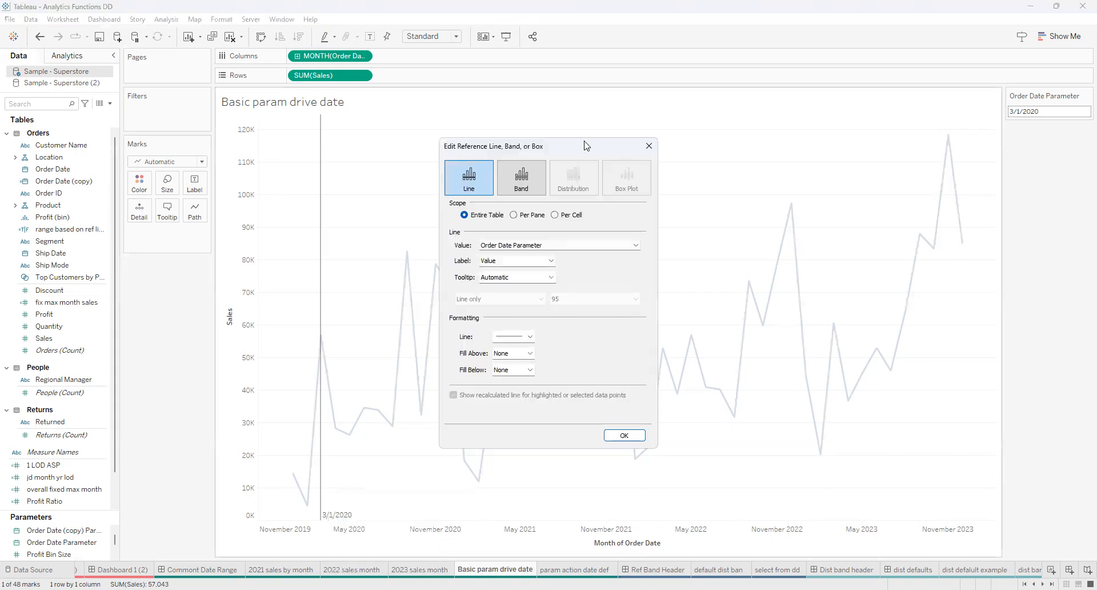
pyautogui.moveTo(584, 142); pyautogui.dragTo(581, 101)
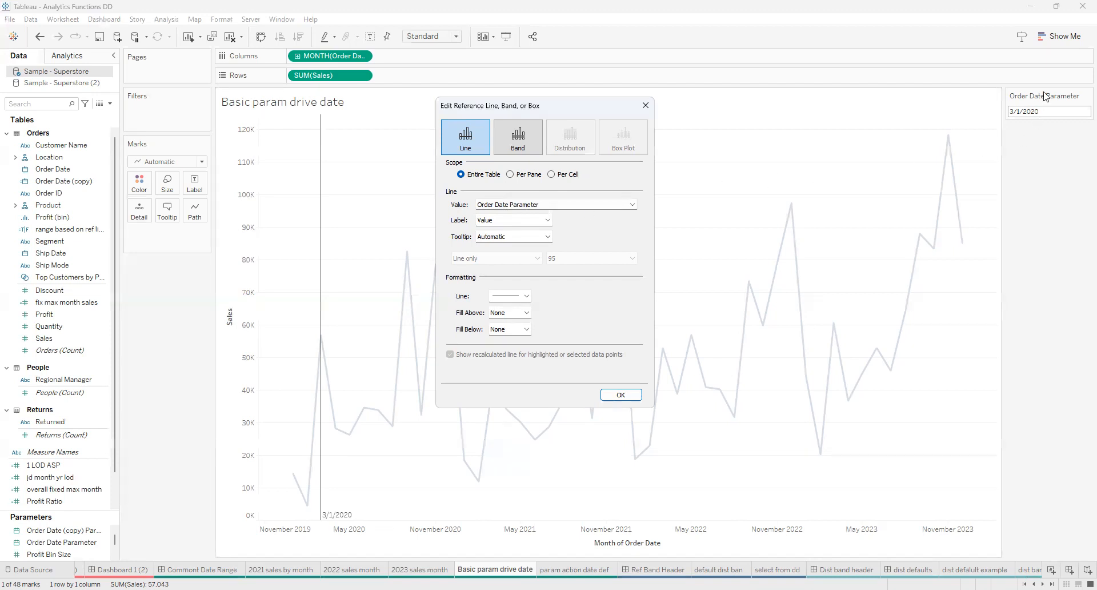
pyautogui.click(632, 205)
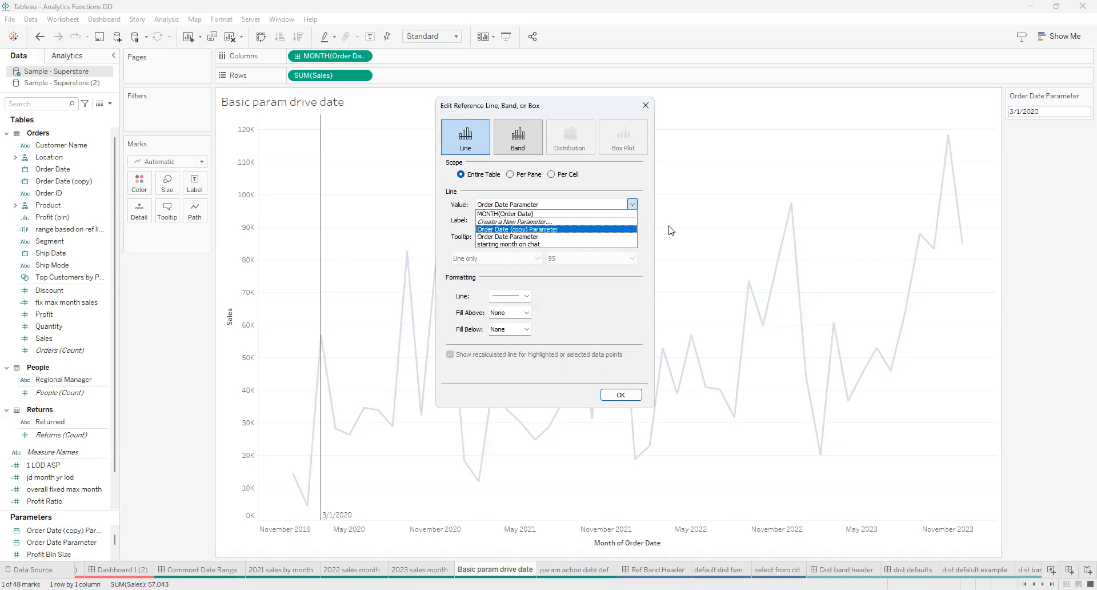
pyautogui.click(648, 236)
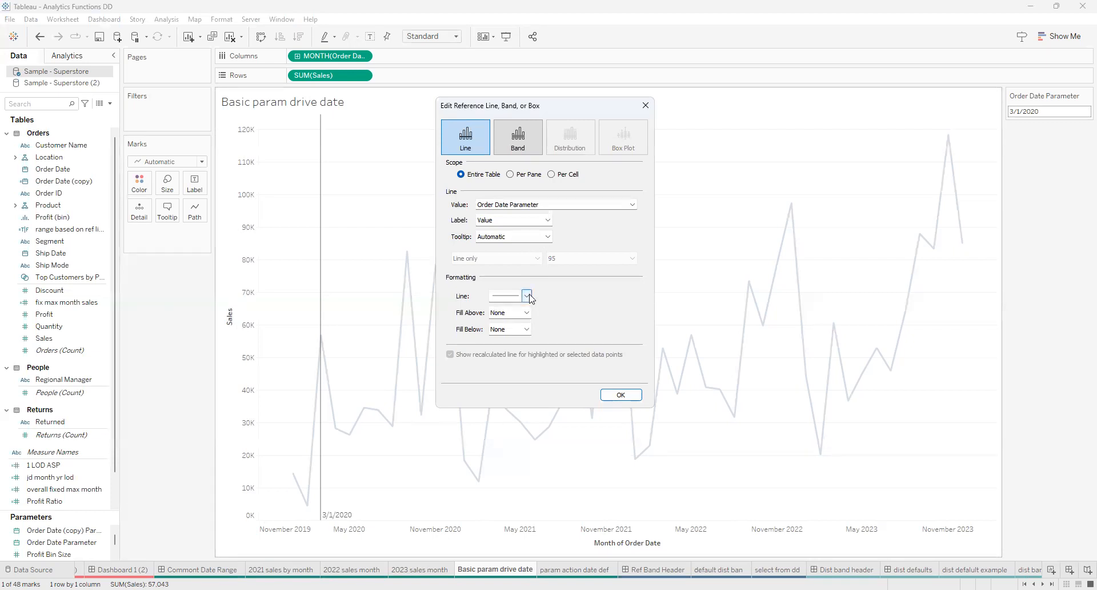
pyautogui.click(621, 395)
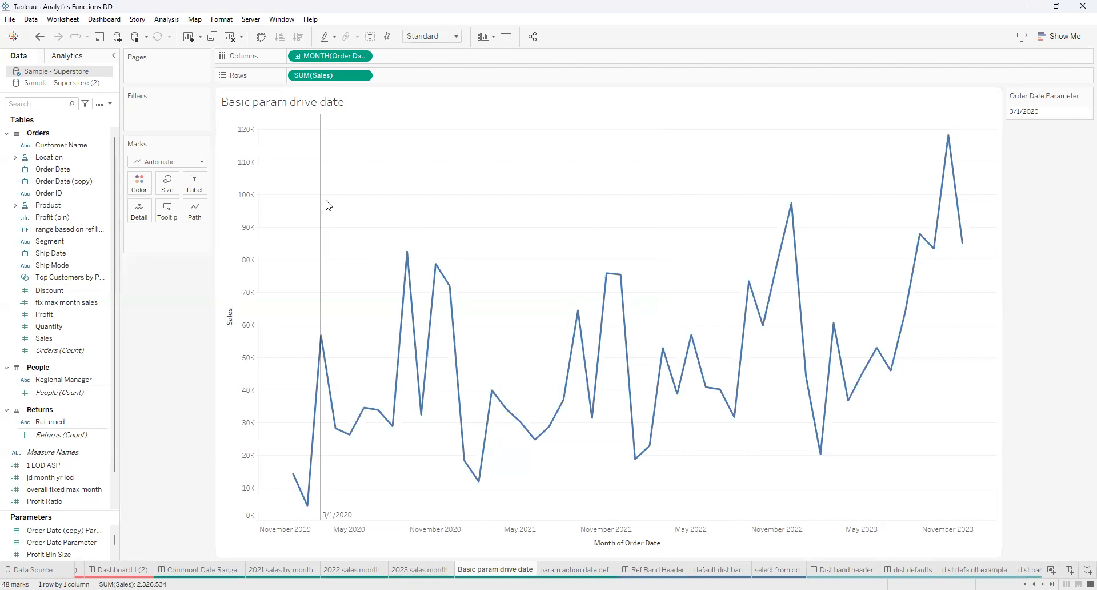
pyautogui.click(1081, 109)
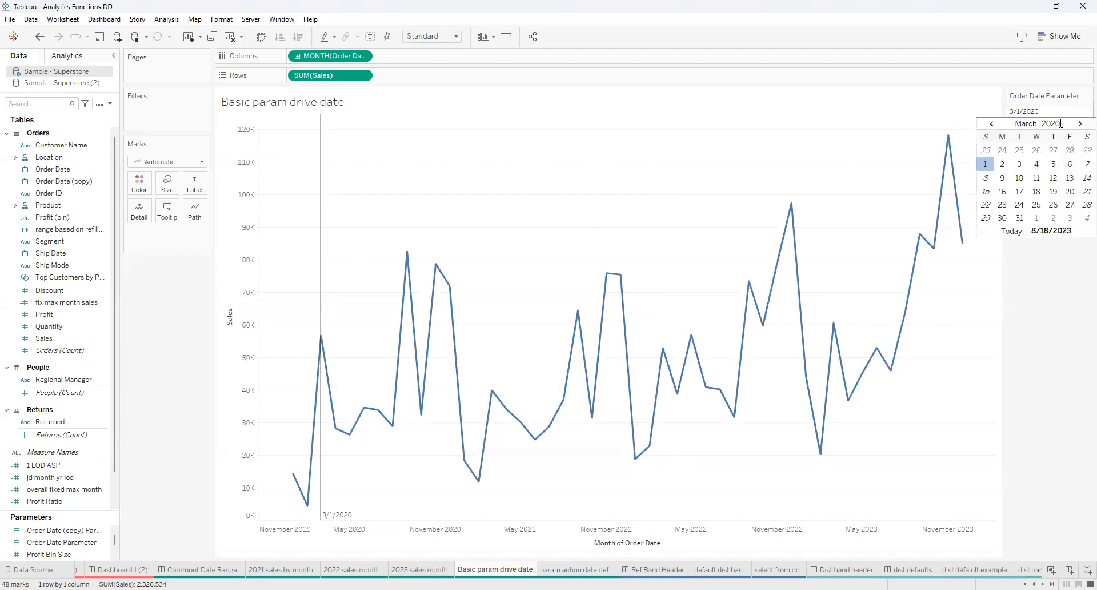
pyautogui.press('BackSpace')
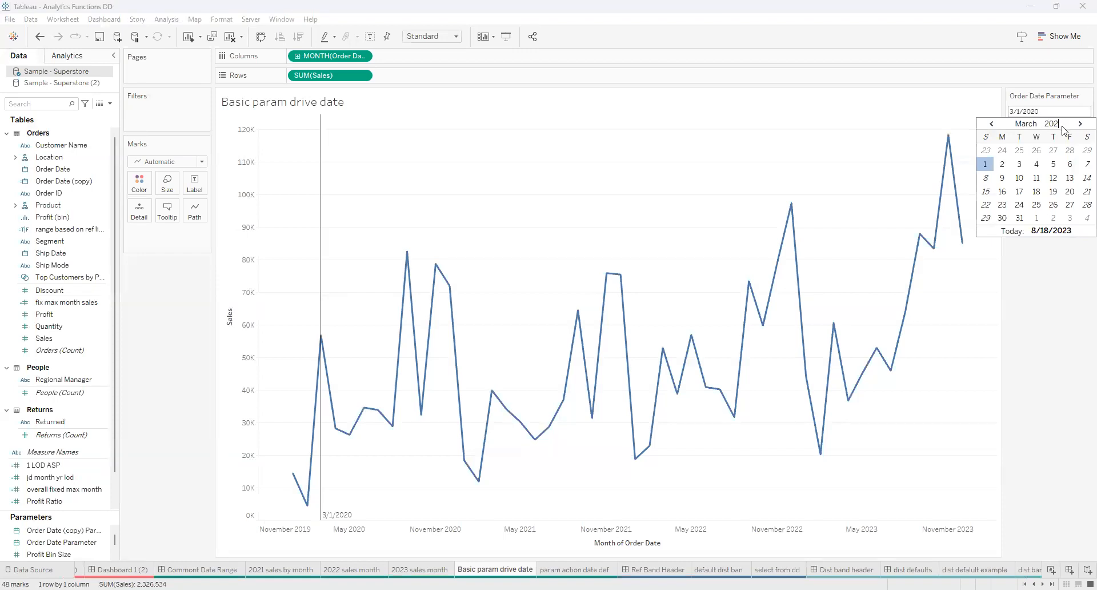
pyautogui.write('3')
pyautogui.press('Return')
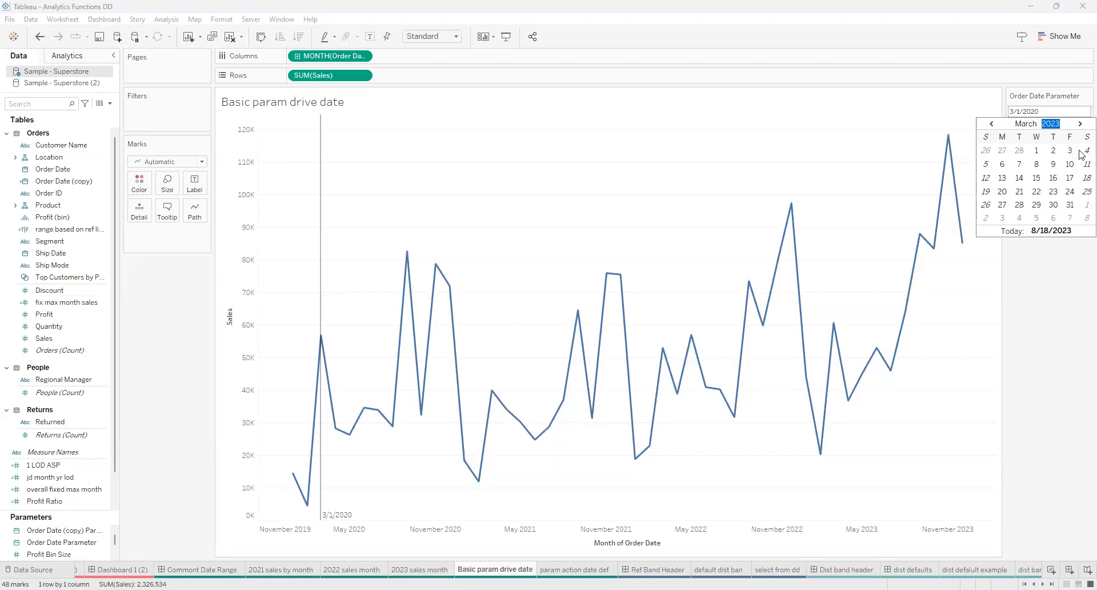
pyautogui.click(1080, 283)
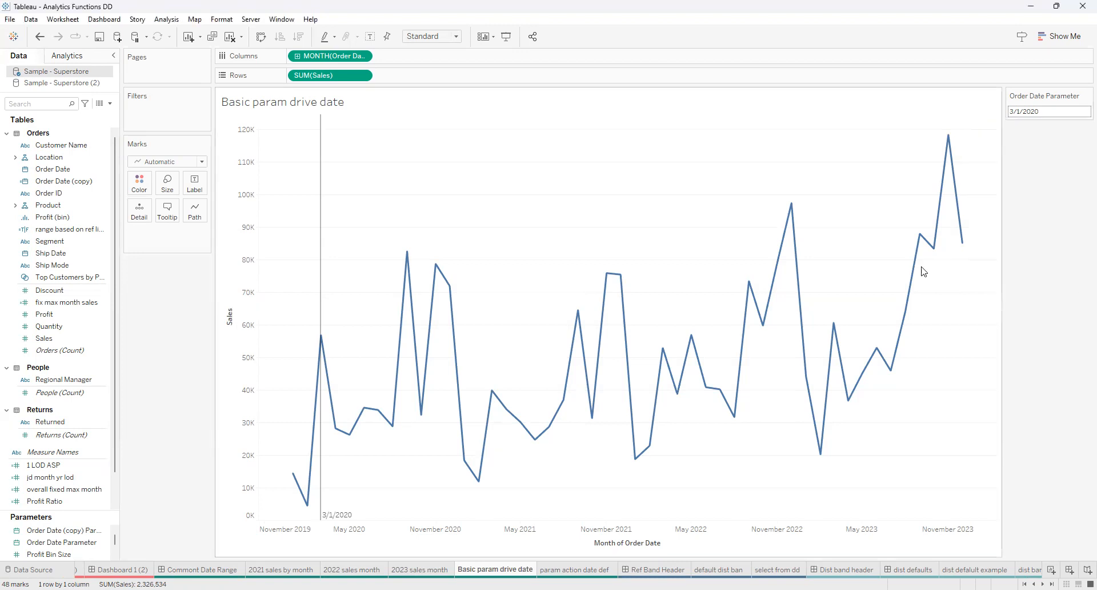
# - Set the Order Date Parameter to 7/16/2020 to move the reference line
pyautogui.click(1083, 111)
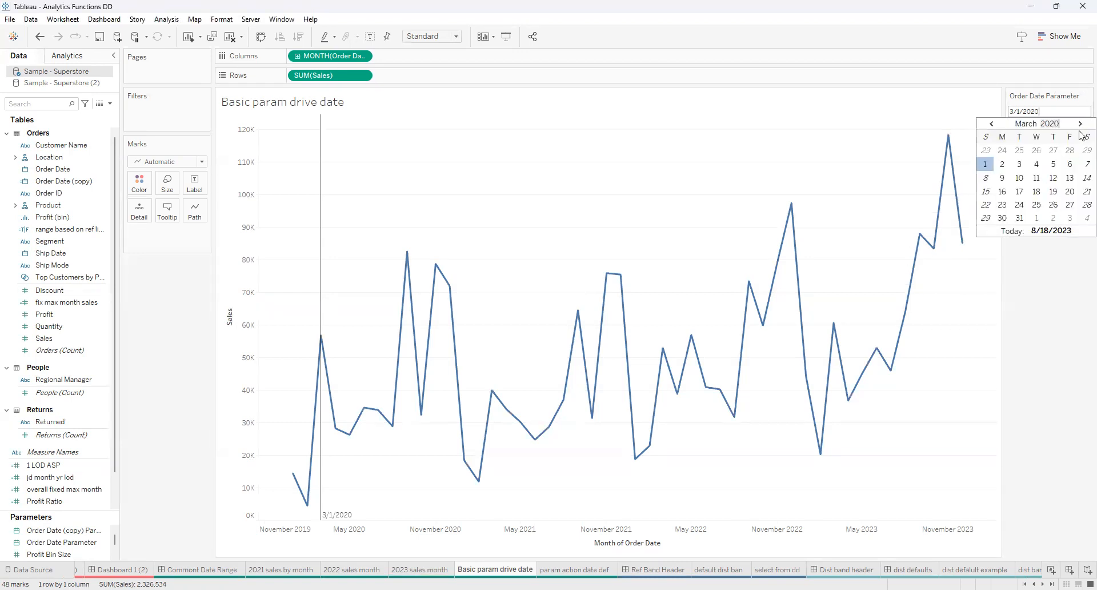
pyautogui.click(1080, 124)
pyautogui.click(1080, 124)
pyautogui.click(1080, 124)
pyautogui.click(1080, 124)
pyautogui.click(1053, 179)
# - Set the Order Date Parameter to 11/26/2020 to move the reference line
pyautogui.click(1083, 112)
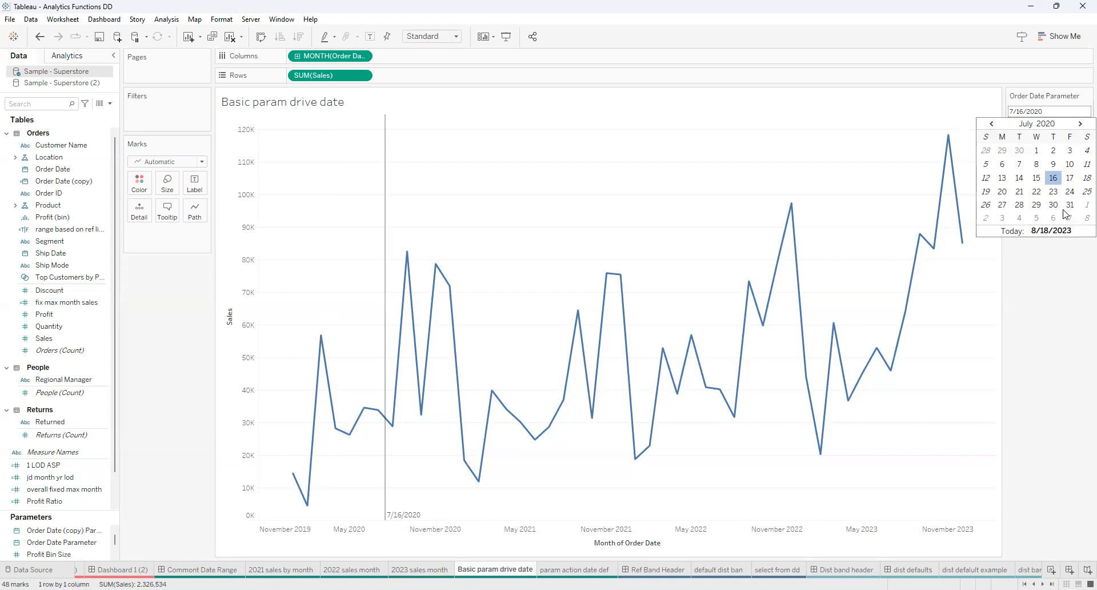
pyautogui.doubleClick(1080, 124)
pyautogui.click(1080, 124)
pyautogui.click(1080, 124)
pyautogui.click(1054, 213)
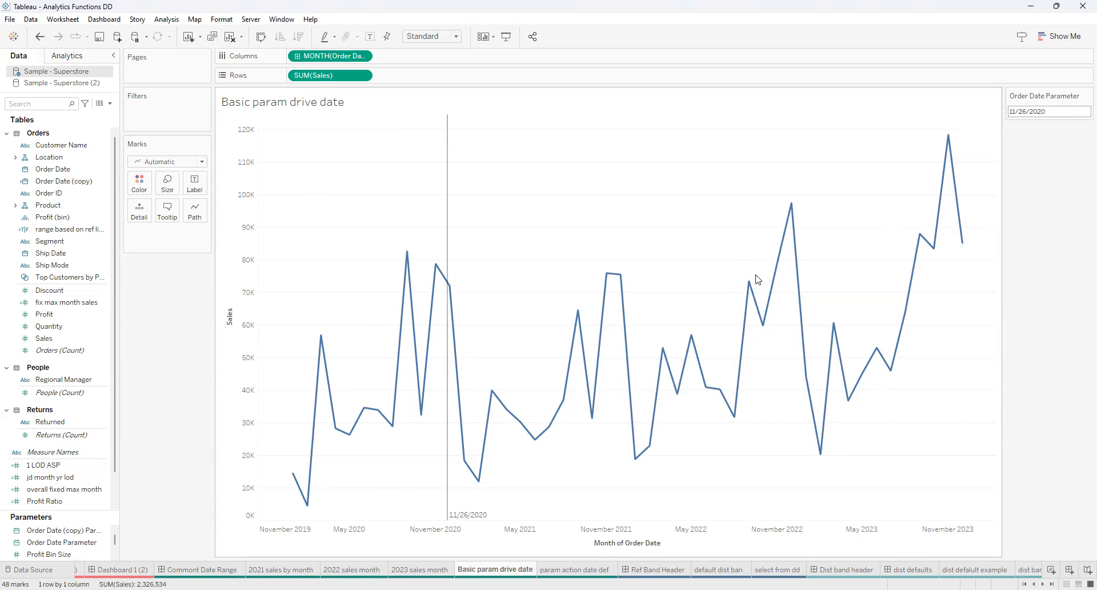
# - On the param action date def worksheet, examine the settings of the Parameter1 action, including its target parameter and source field
pyautogui.click(576, 569)
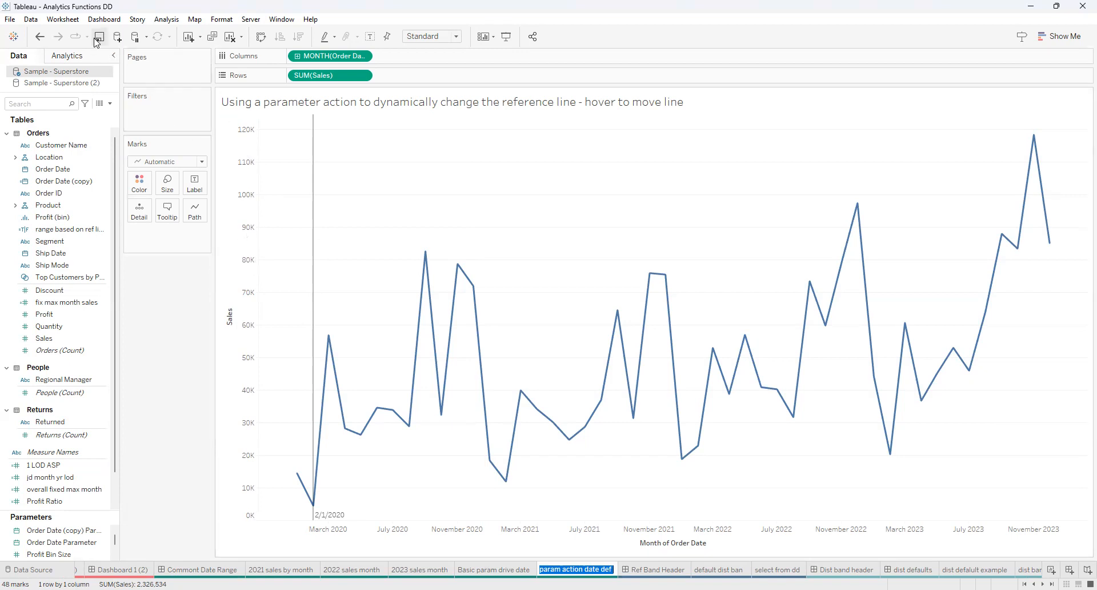
pyautogui.click(63, 19)
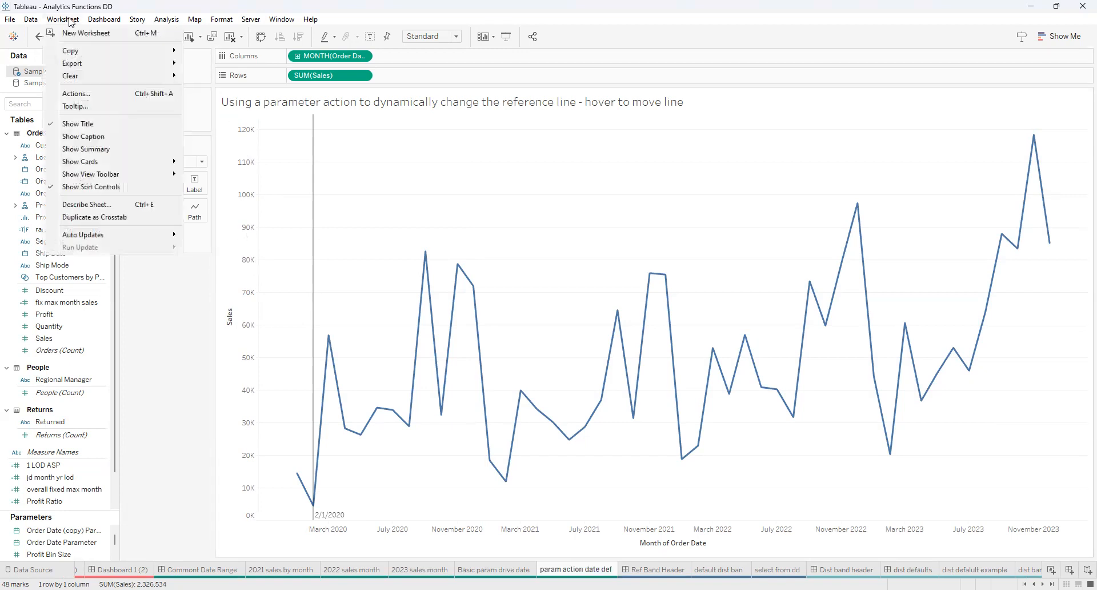
pyautogui.click(79, 93)
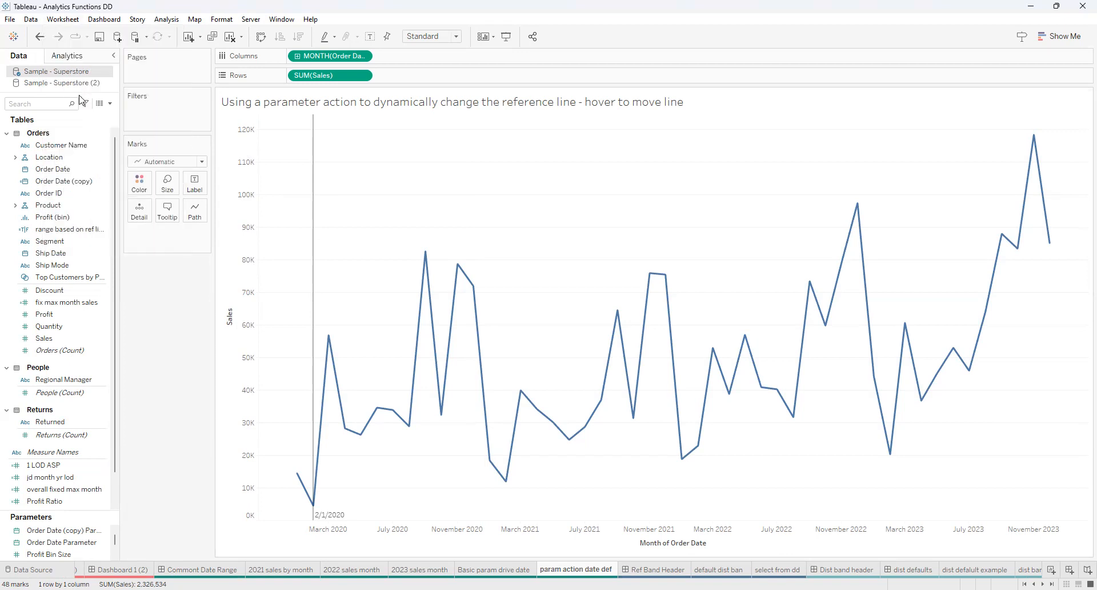
pyautogui.click(419, 268)
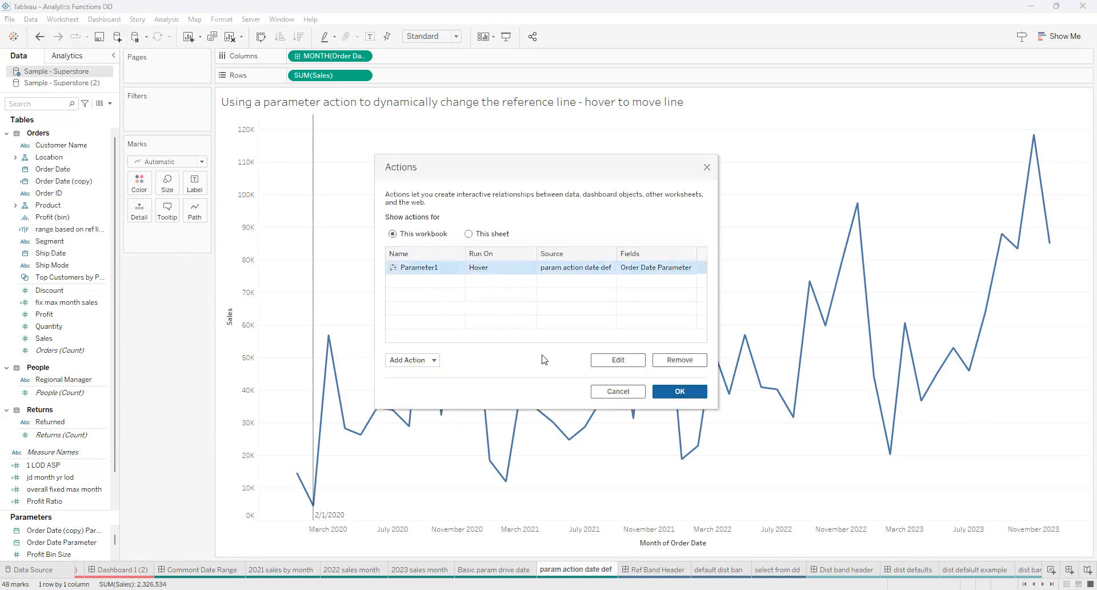
pyautogui.click(618, 359)
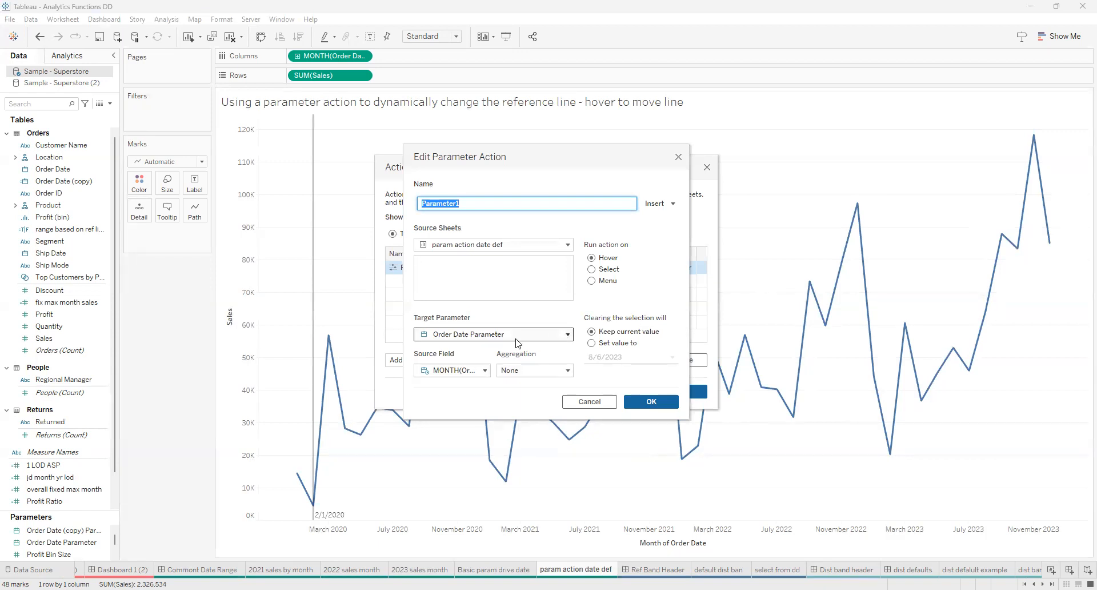
pyautogui.click(485, 370)
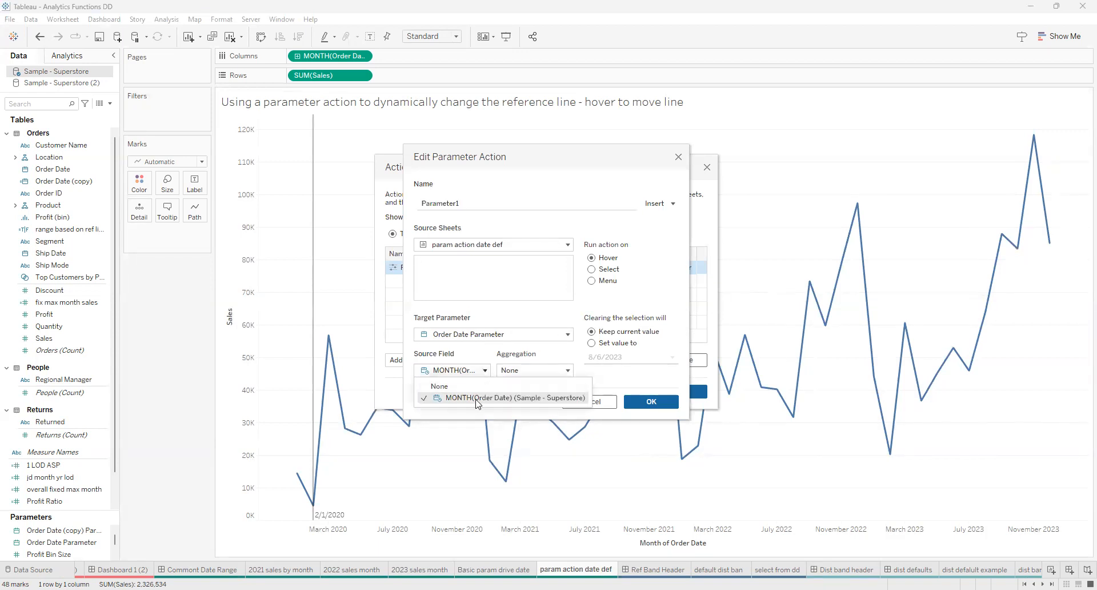
pyautogui.click(513, 301)
pyautogui.click(651, 402)
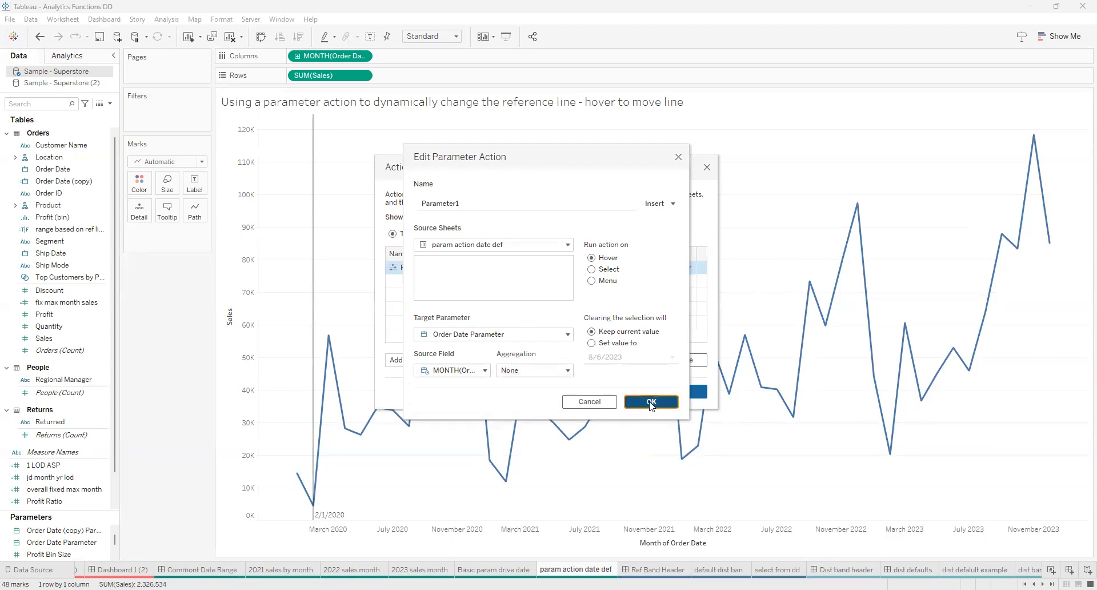
pyautogui.click(674, 399)
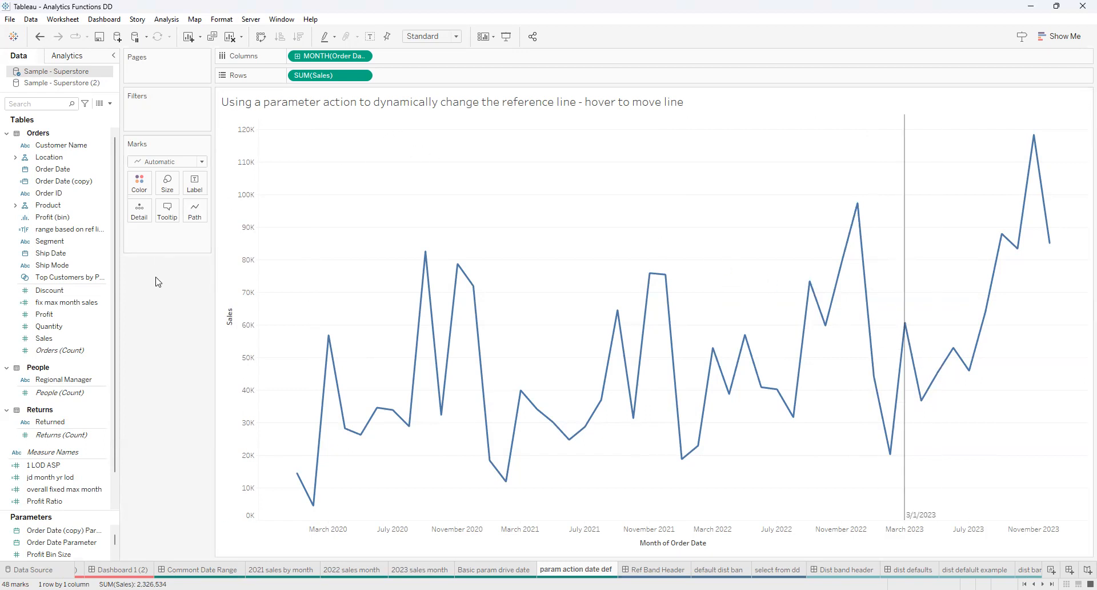
# - Add Profit to the rows after Sales and move the date reference line through several months across both charts
pyautogui.moveTo(56, 315); pyautogui.dragTo(417, 77)
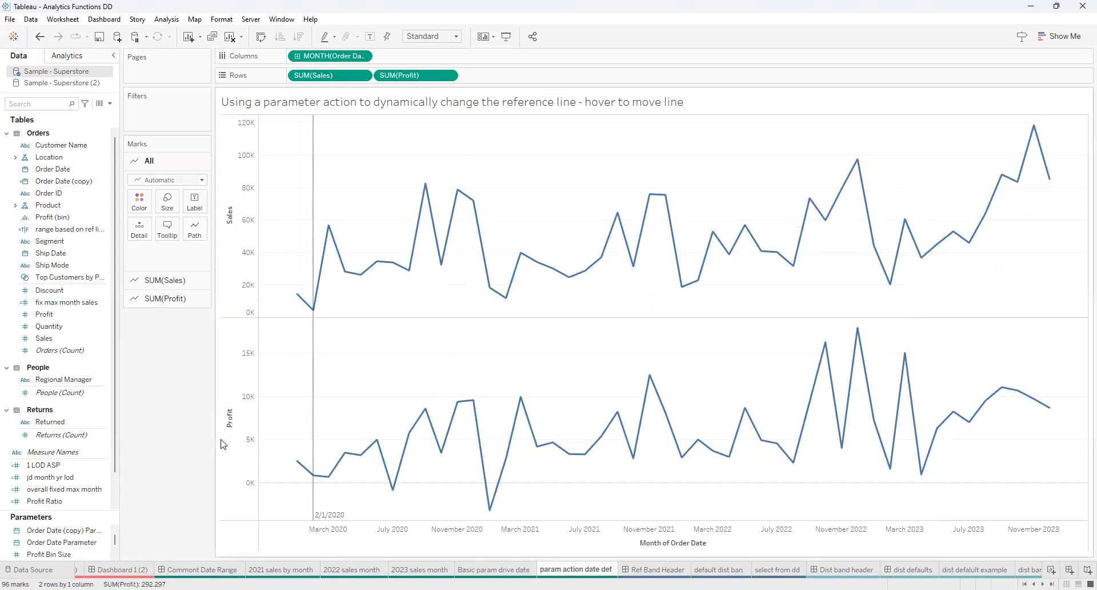
pyautogui.moveTo(475, 214)
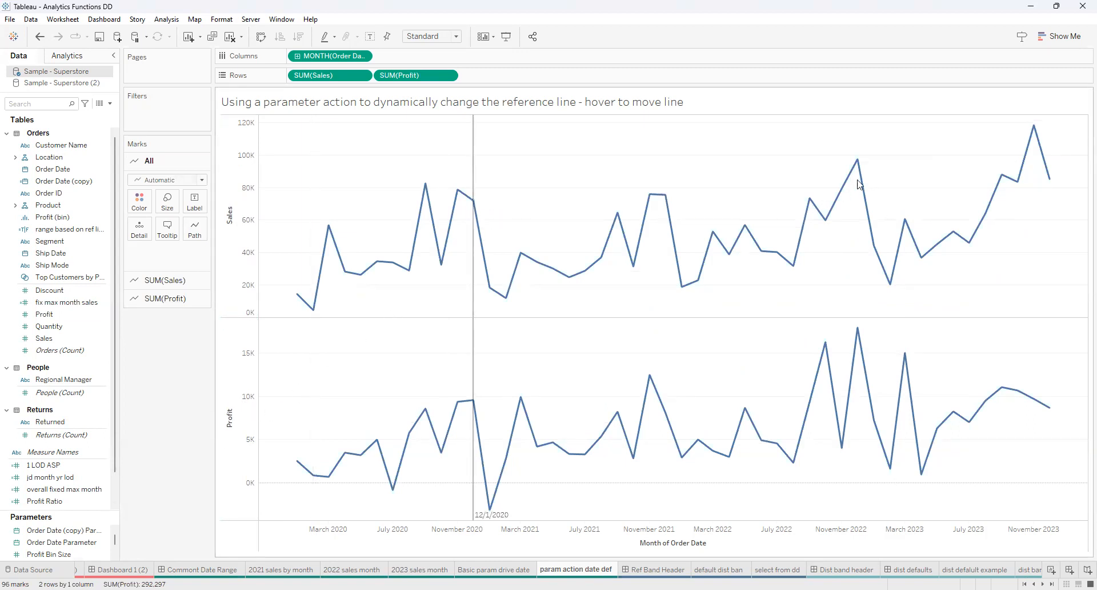
pyautogui.moveTo(858, 184)
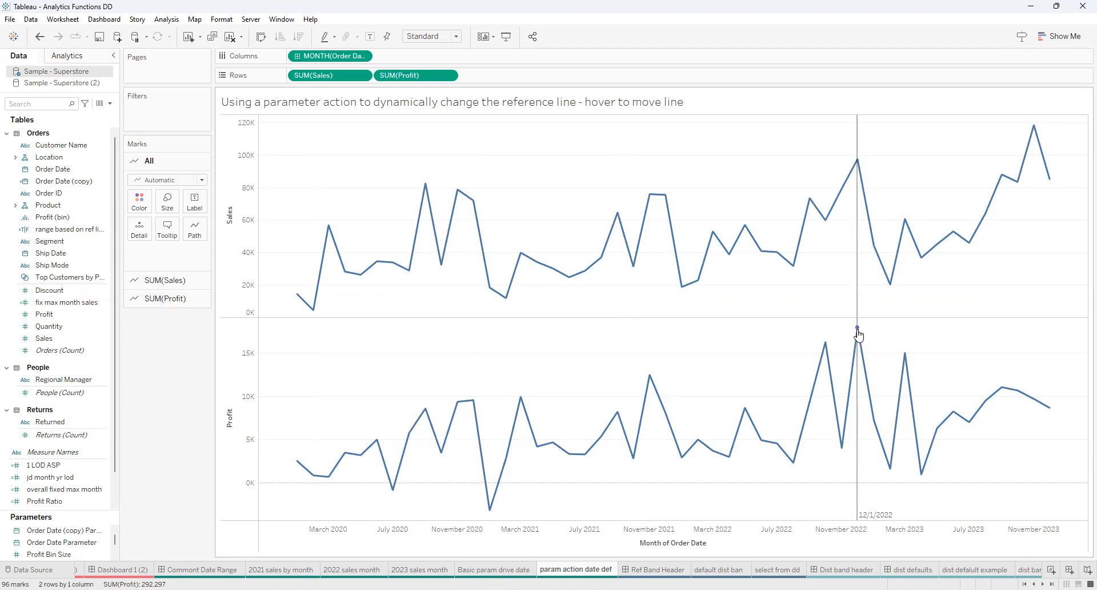
pyautogui.moveTo(890, 289)
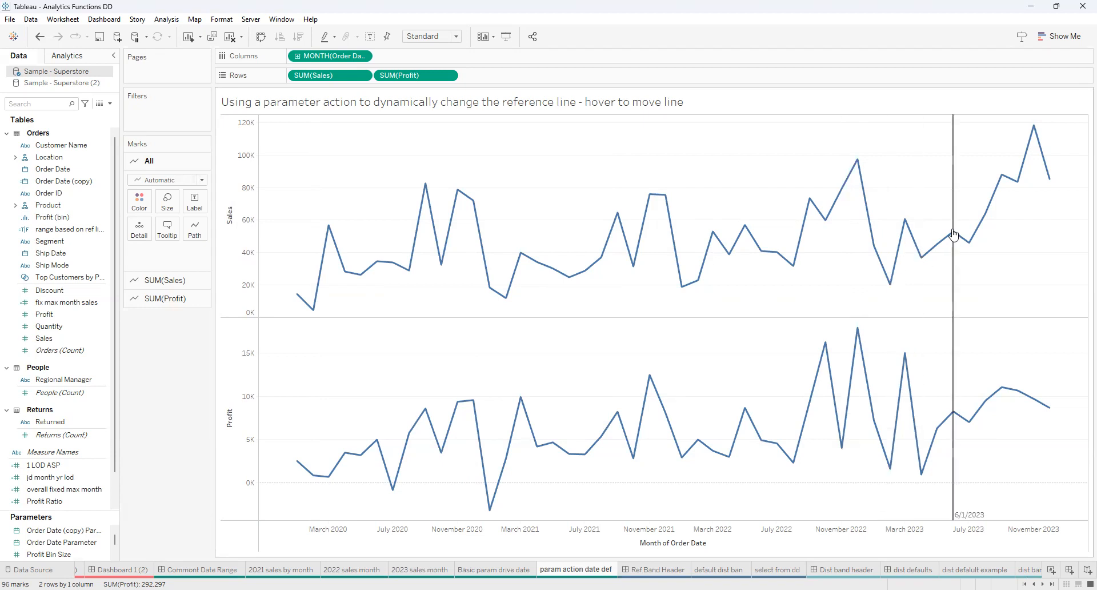
pyautogui.moveTo(969, 242)
pyautogui.moveTo(524, 264)
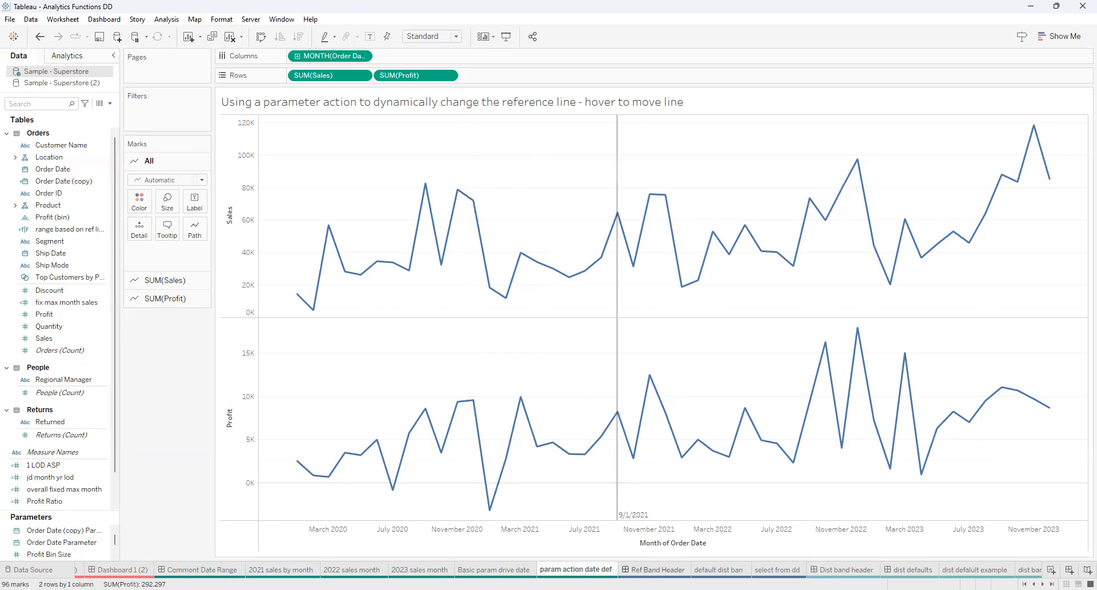
# - Pass the Ref Band Header dashboard to the default dist ban worksheet and open its reference band for editing
pyautogui.click(646, 569)
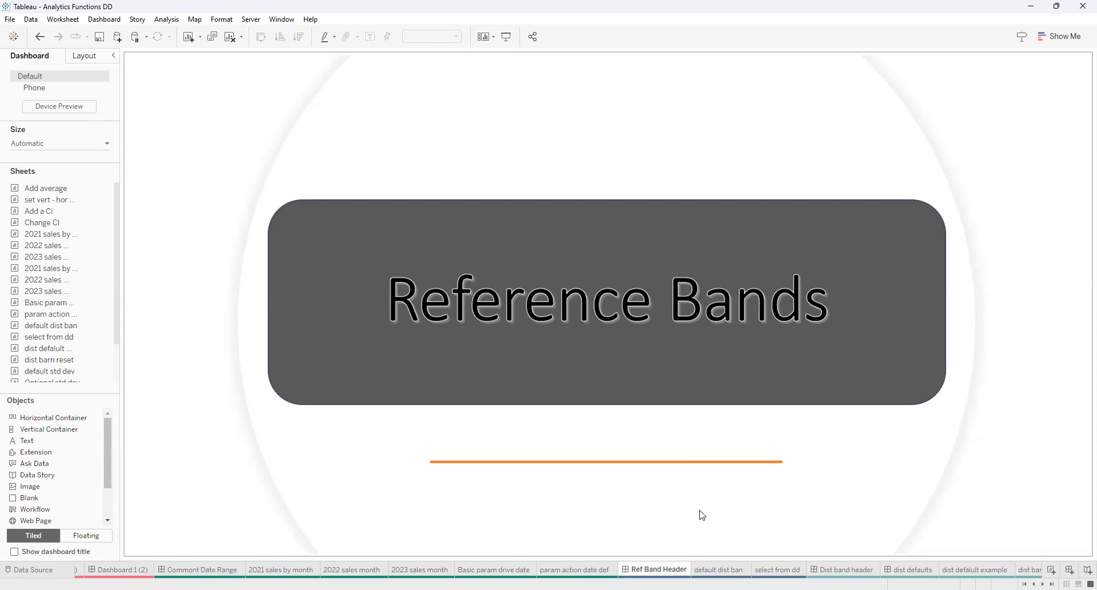
pyautogui.click(719, 569)
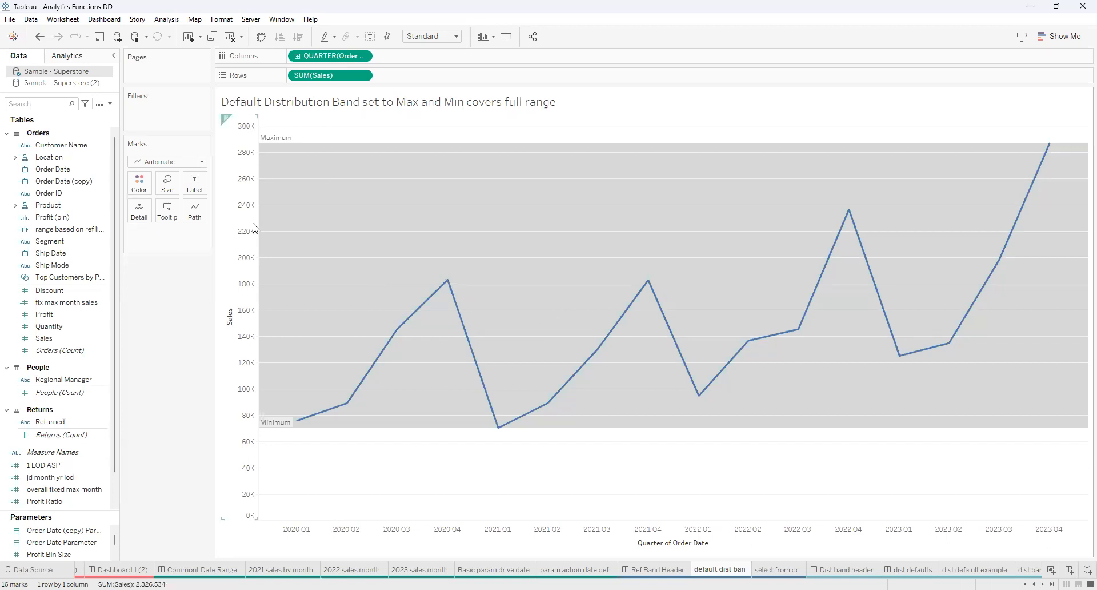
pyautogui.rightClick(274, 145)
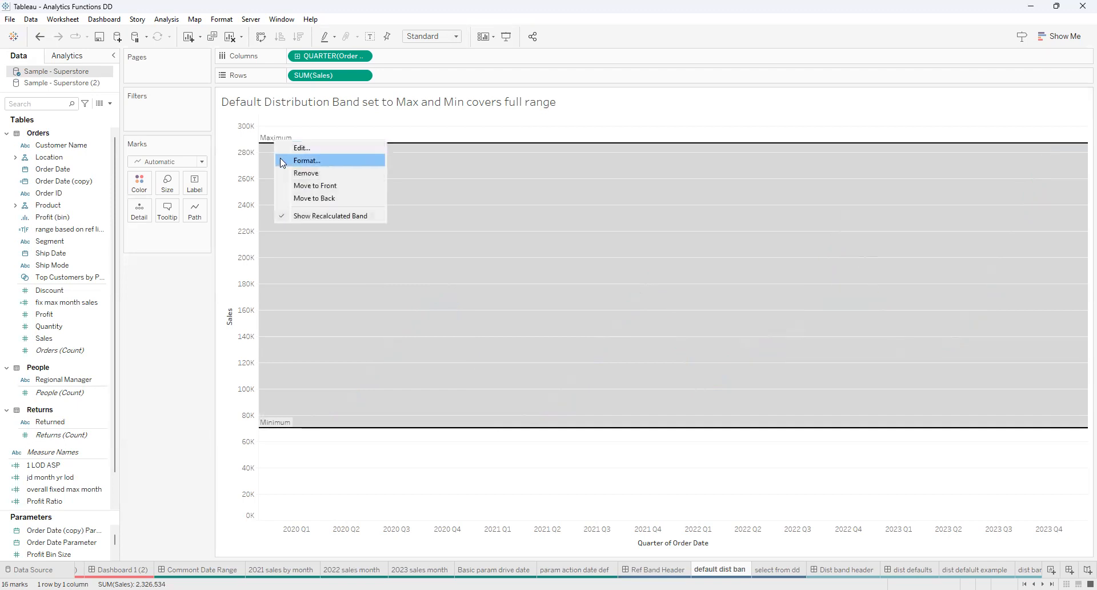
pyautogui.click(303, 150)
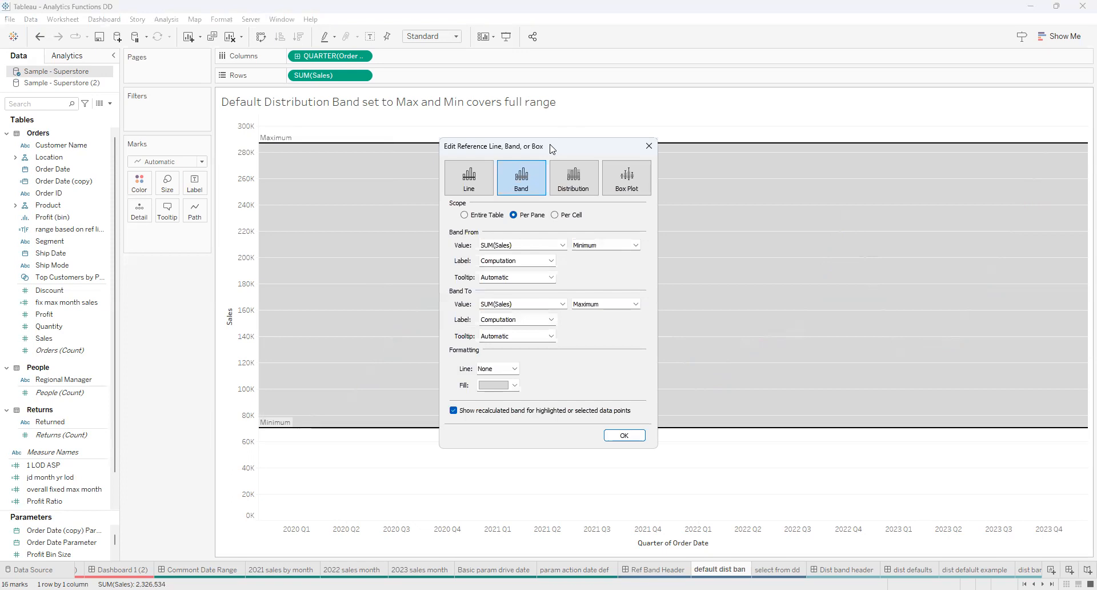
pyautogui.moveTo(552, 149); pyautogui.dragTo(508, 147)
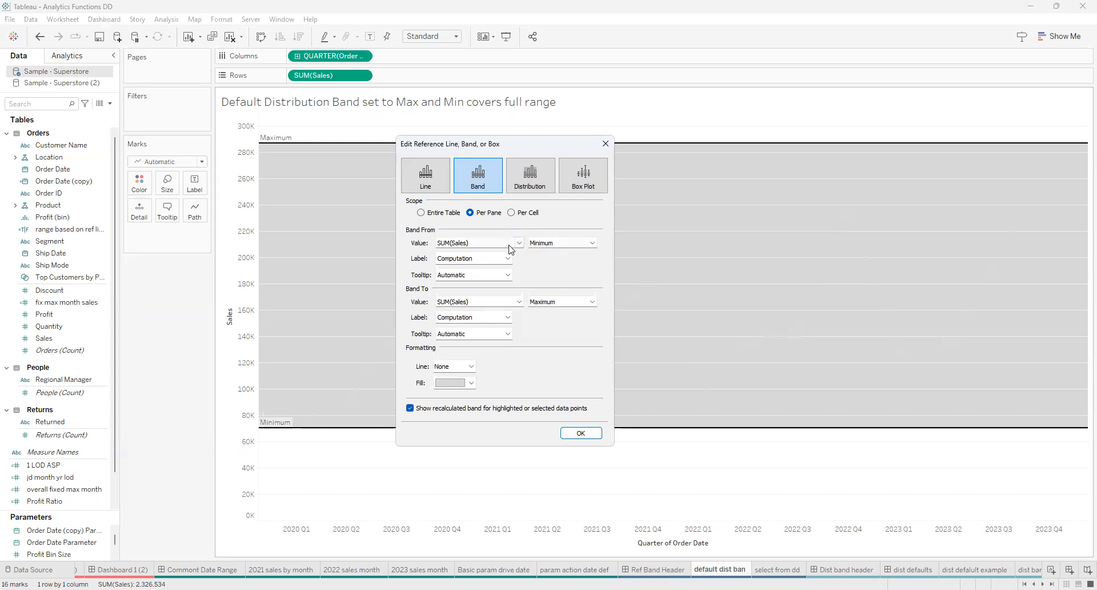
# - Keep the band's starting value at the Minimum of SUM(Sales) and set its label to Value
pyautogui.click(592, 243)
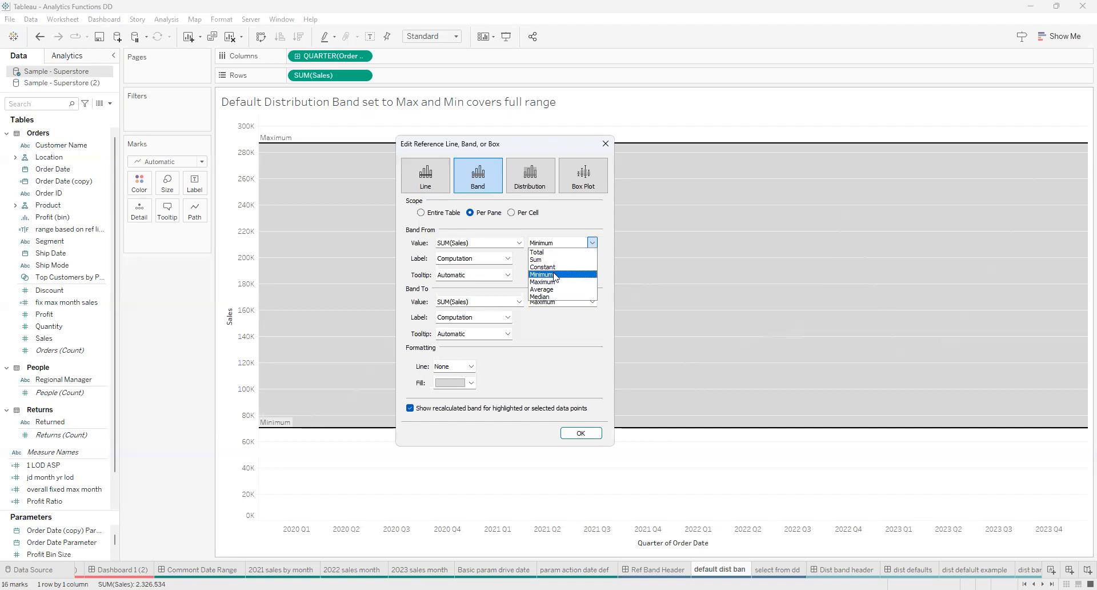
pyautogui.click(554, 278)
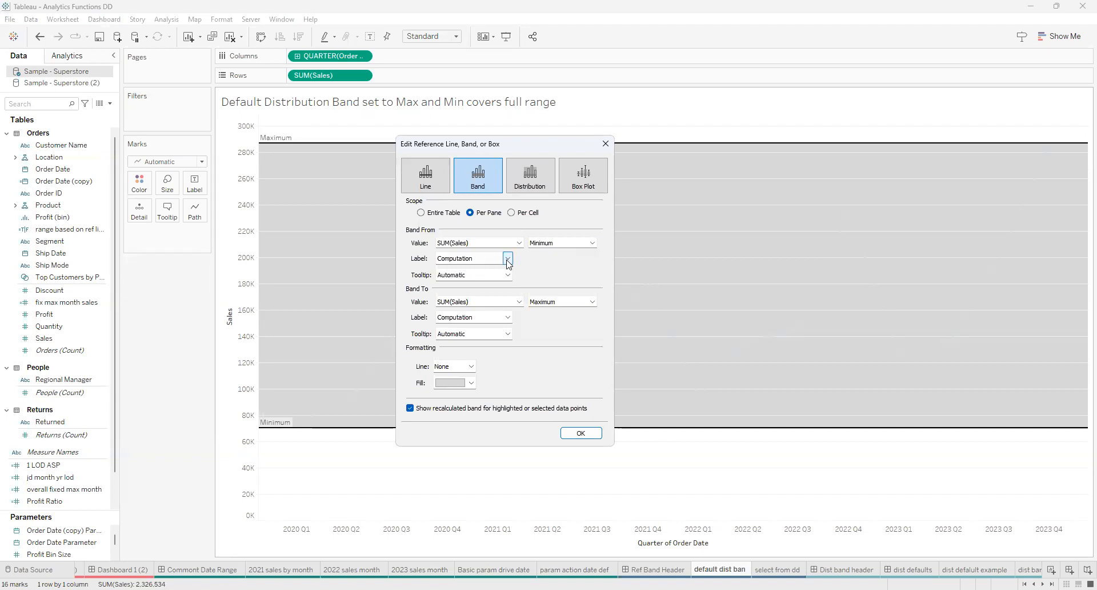
pyautogui.click(507, 259)
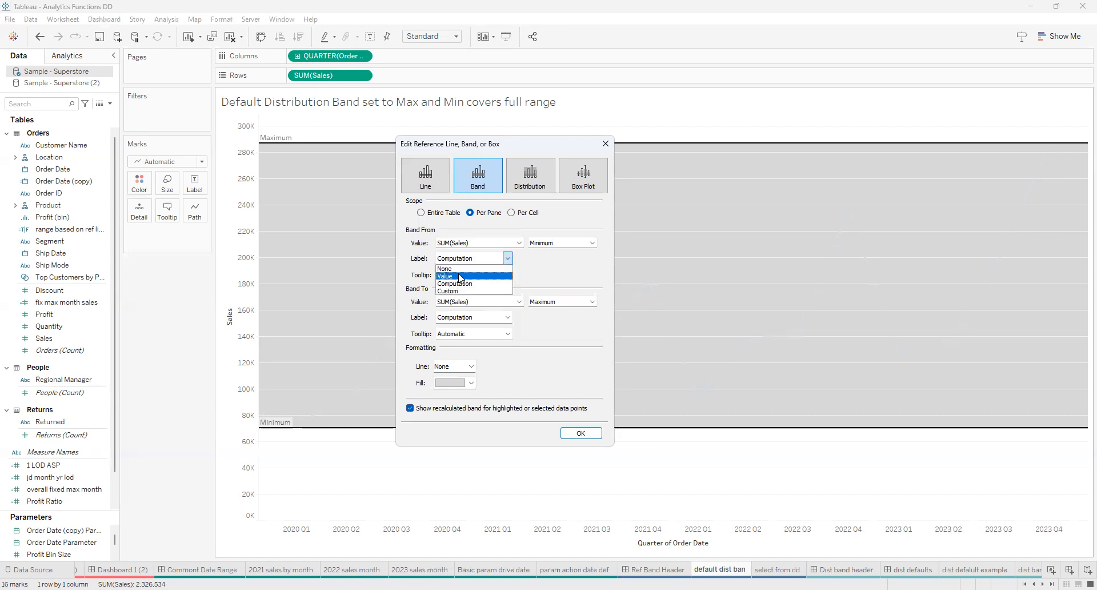
pyautogui.click(452, 277)
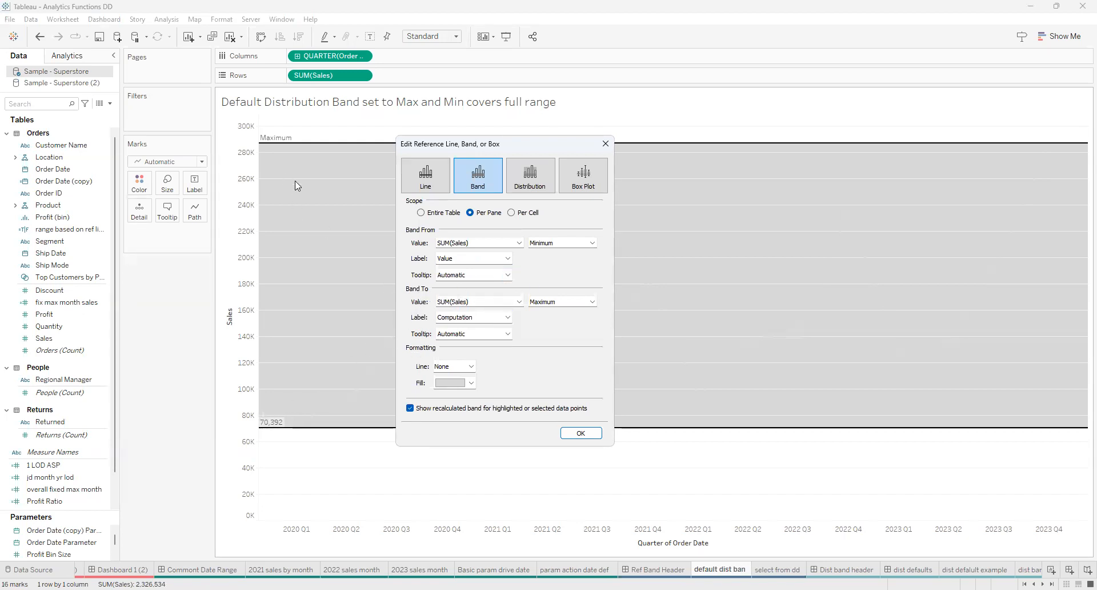
# - Keep the band's ending value at the Maximum of SUM(Sales) and set its label to Value
pyautogui.click(520, 302)
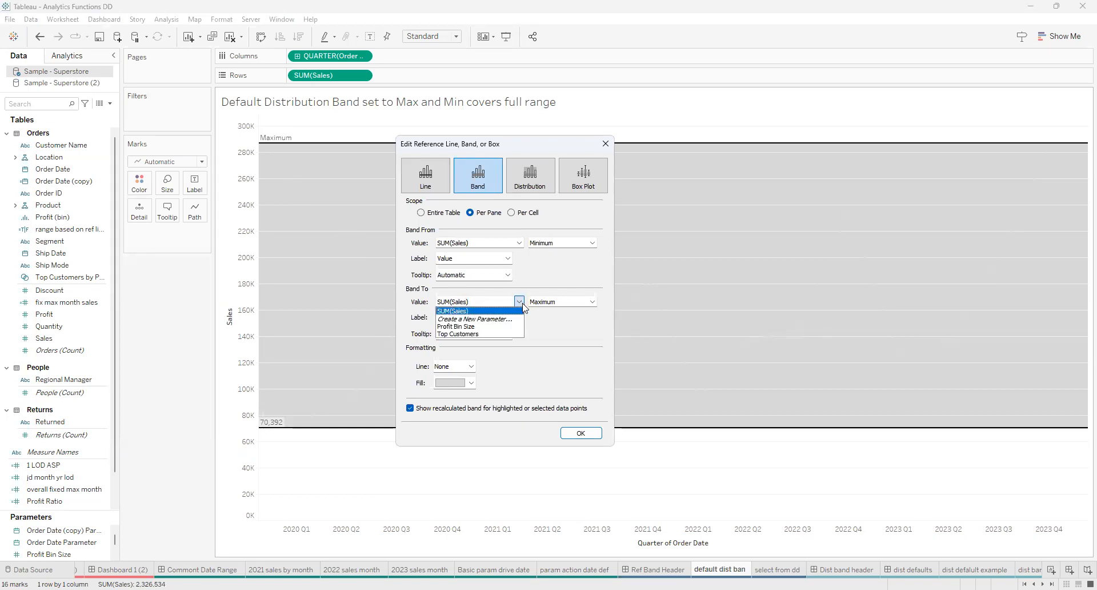
pyautogui.click(563, 321)
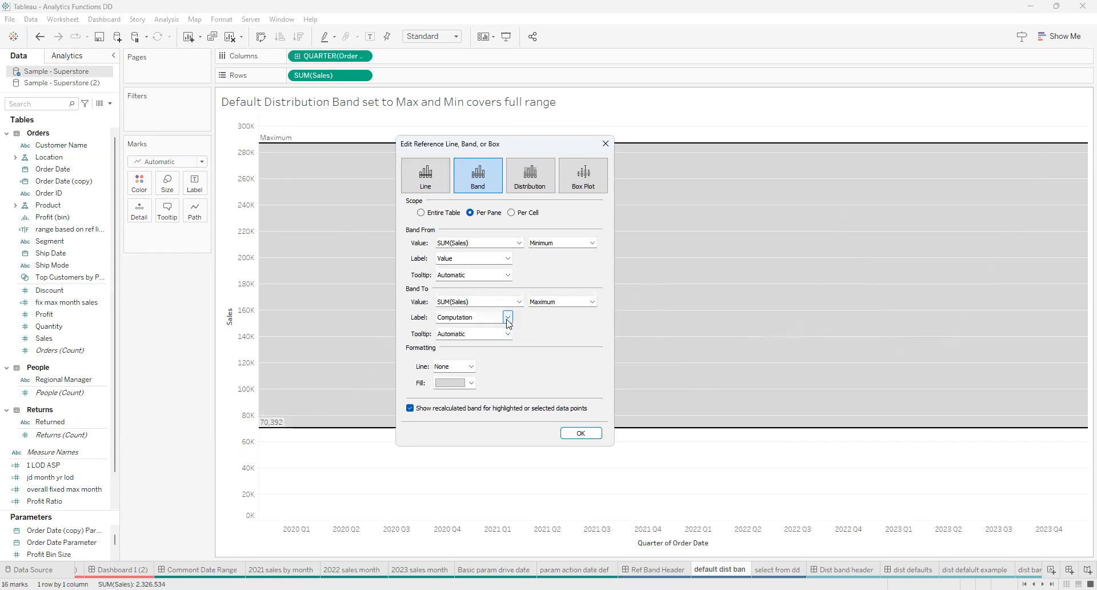
pyautogui.click(508, 318)
pyautogui.click(461, 336)
# - Set the band's starting value to the Average of SUM(Sales) and apply the reference band settings
pyautogui.click(593, 243)
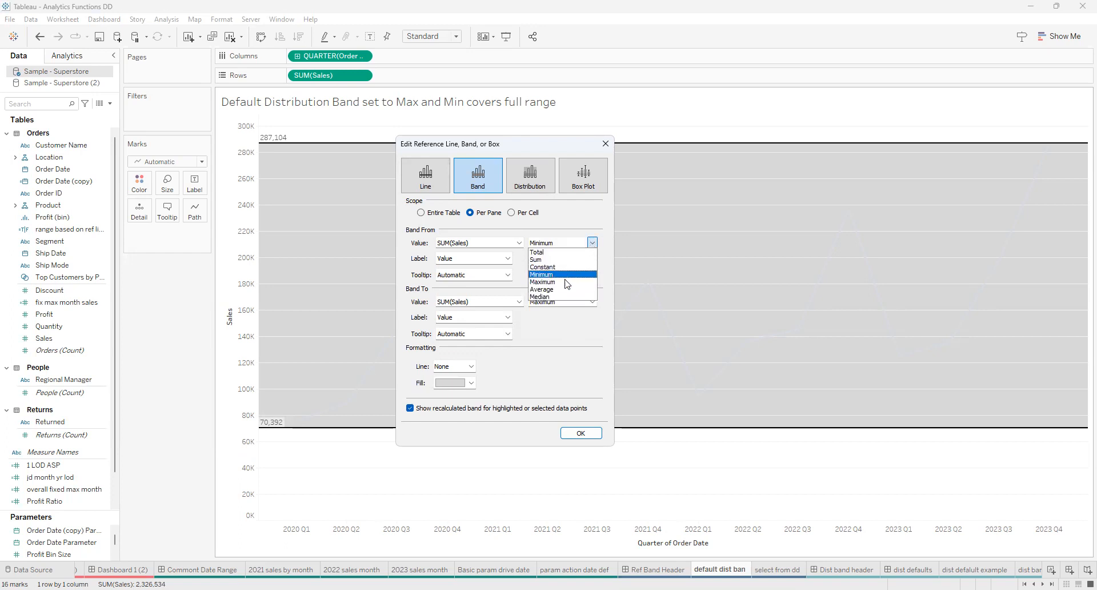
pyautogui.click(547, 289)
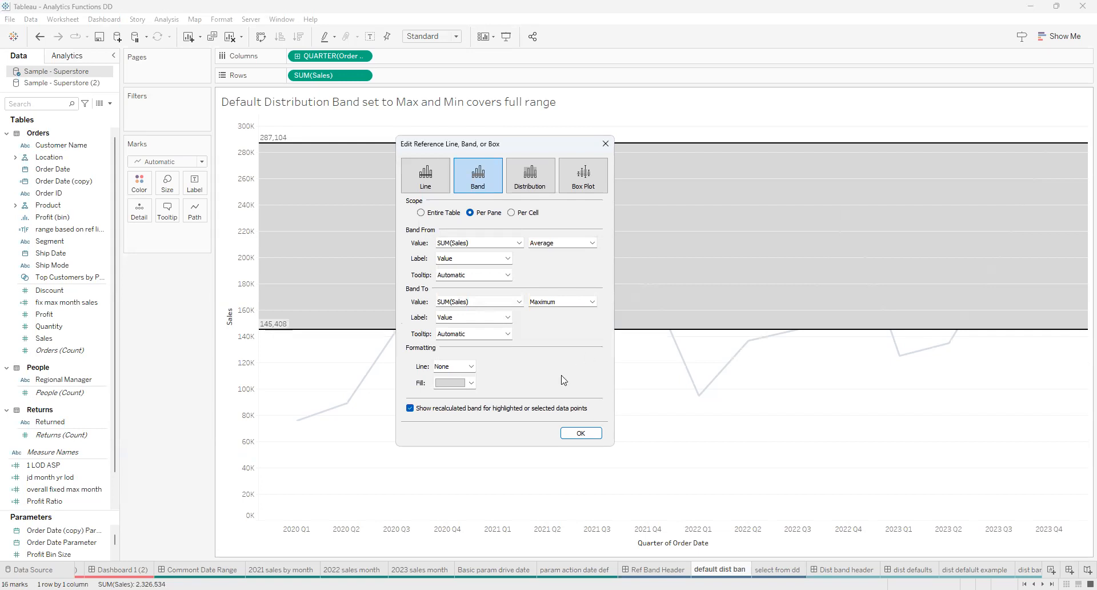
pyautogui.click(576, 434)
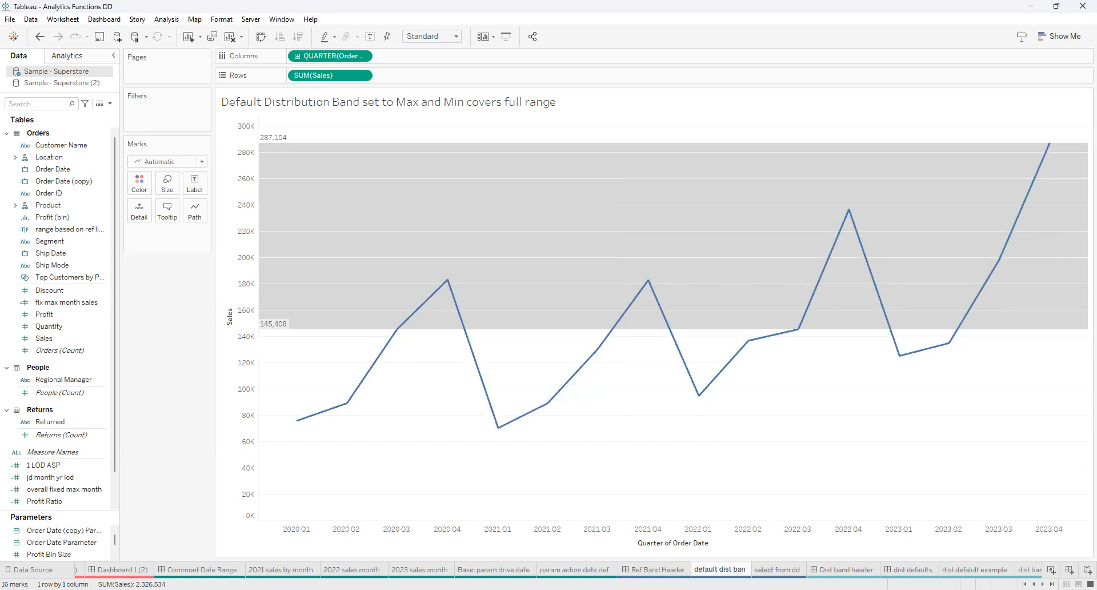
# - On the select from dd worksheet, change the fill of the Maximum-to-Average reference band to a pale blue-gray
pyautogui.click(777, 569)
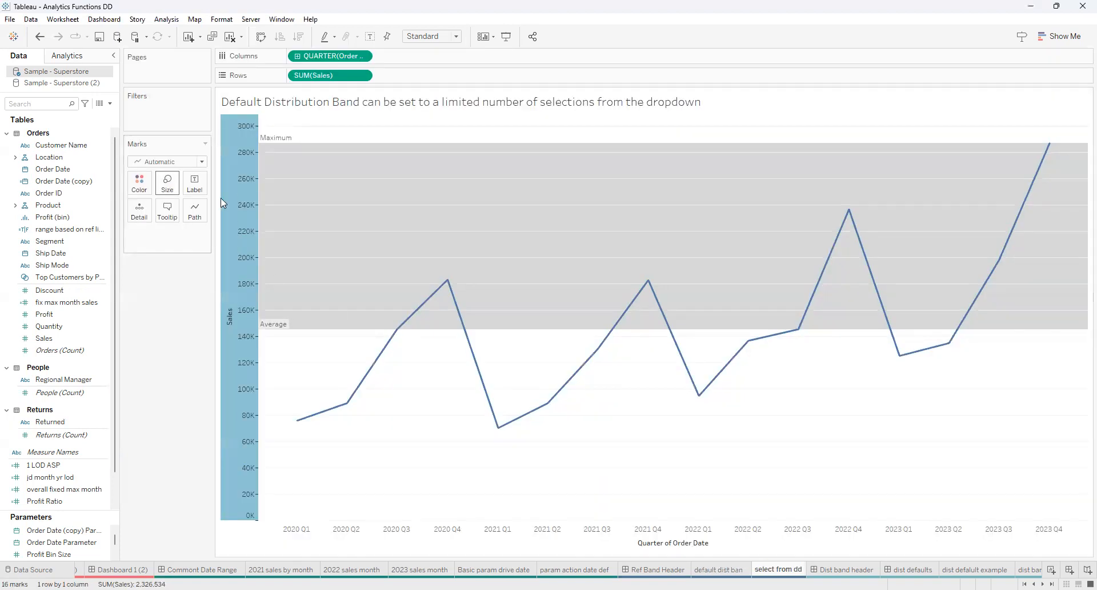
pyautogui.rightClick(275, 321)
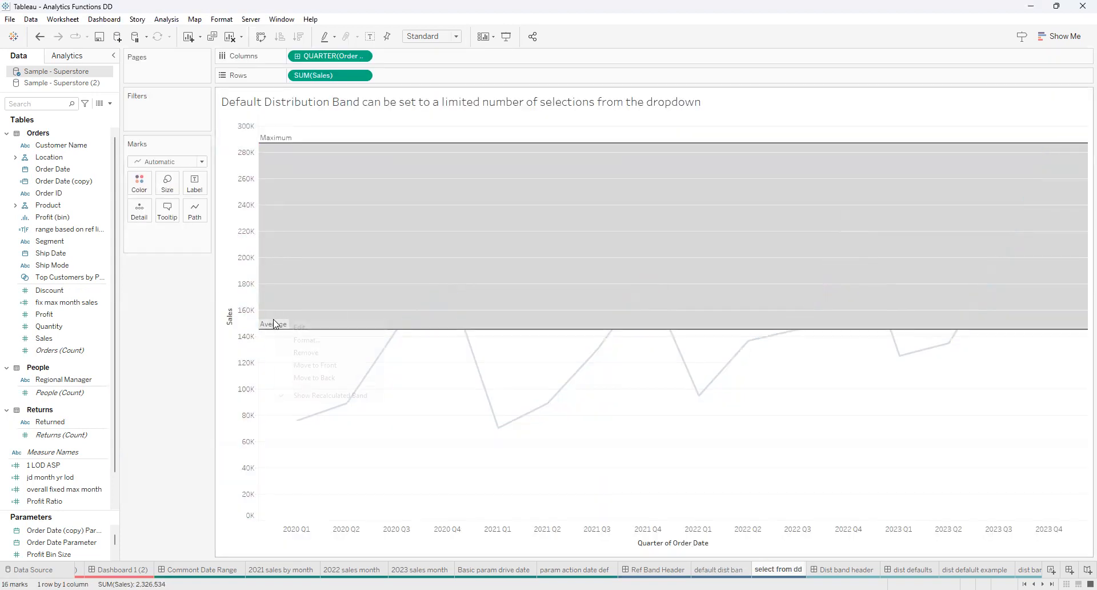
pyautogui.click(345, 323)
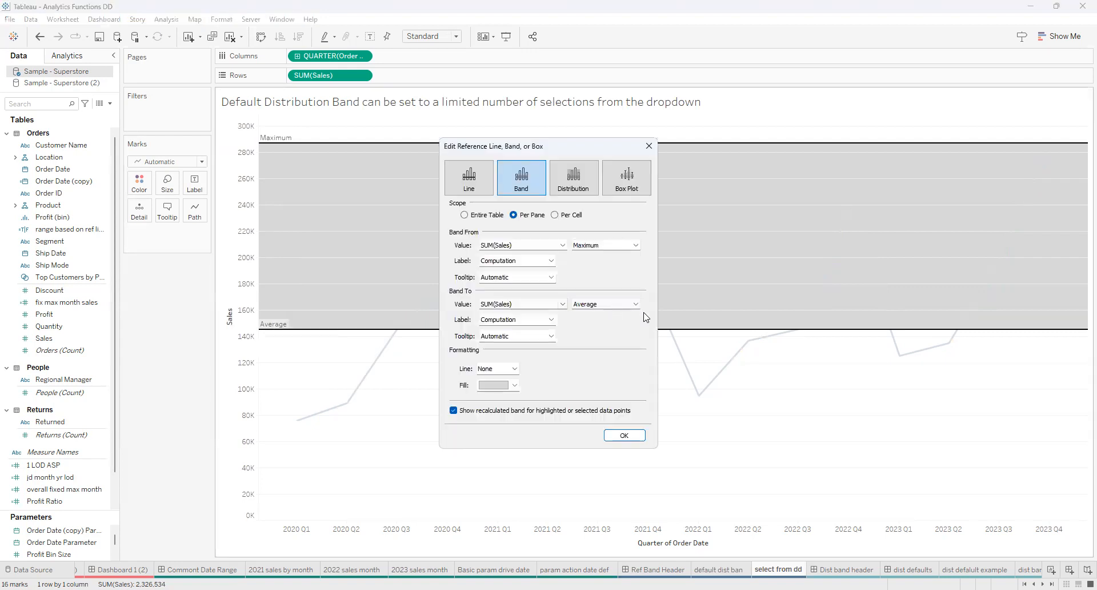
pyautogui.click(515, 386)
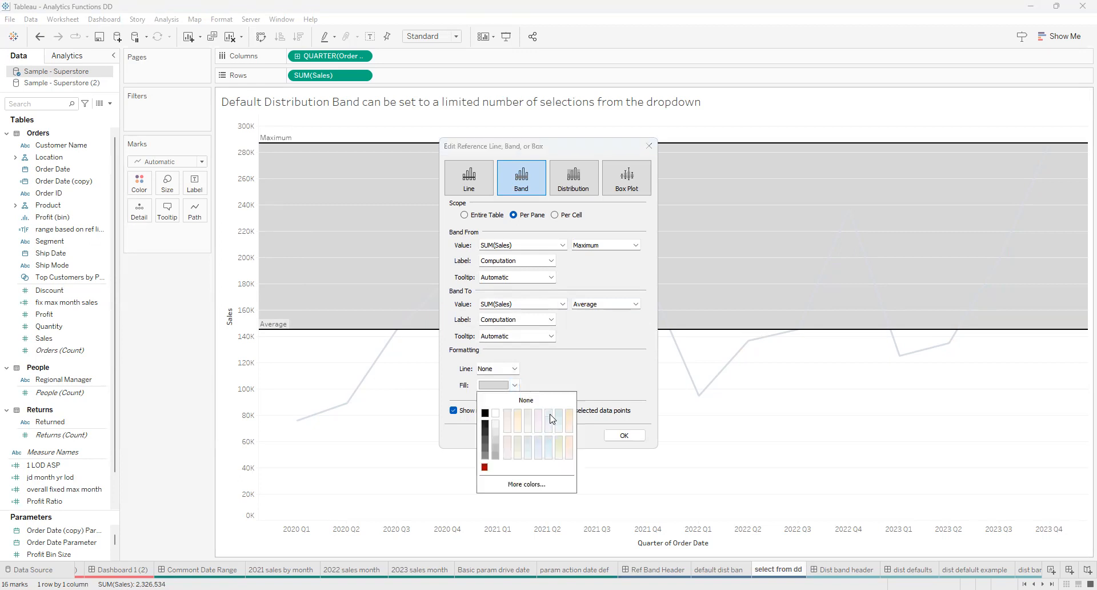
pyautogui.click(549, 414)
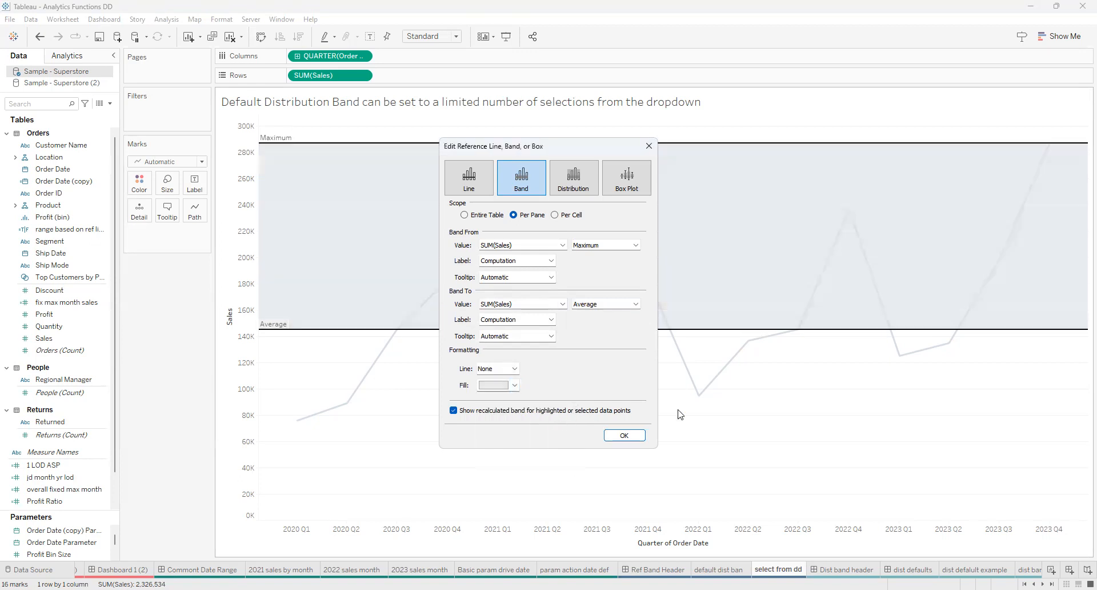
pyautogui.click(625, 435)
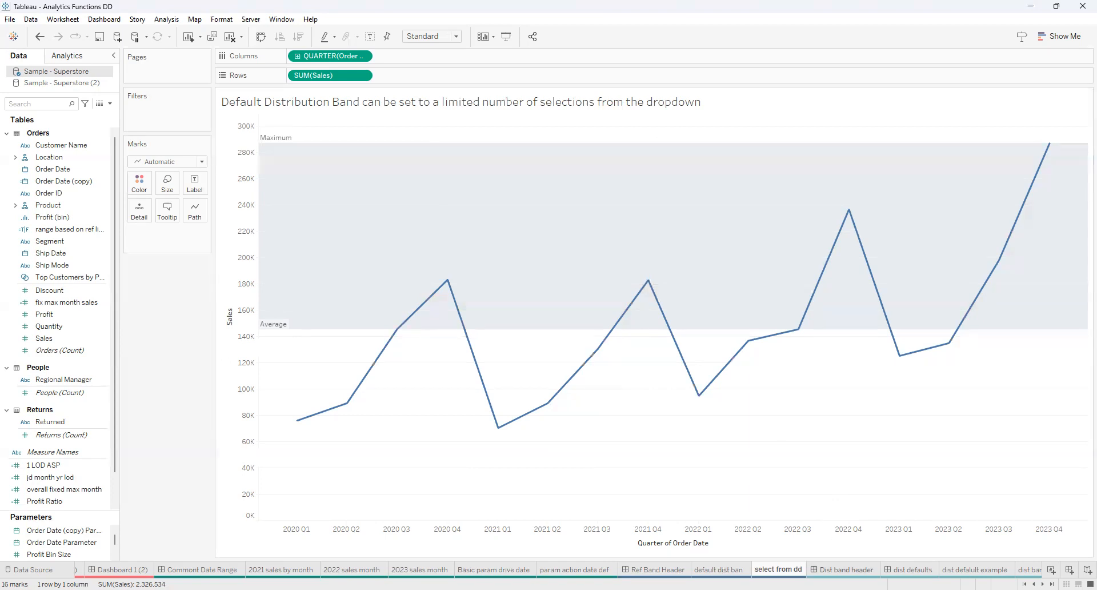
# - Go through the Dist band header and dist defaults dashboards to read the distribution band default settings
pyautogui.click(815, 567)
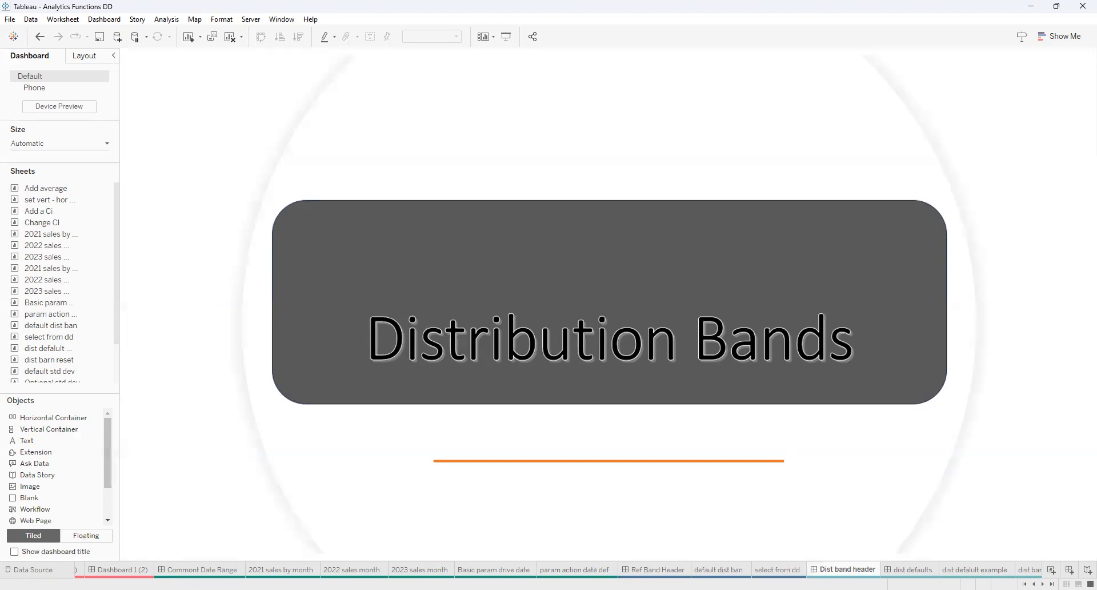
pyautogui.click(913, 569)
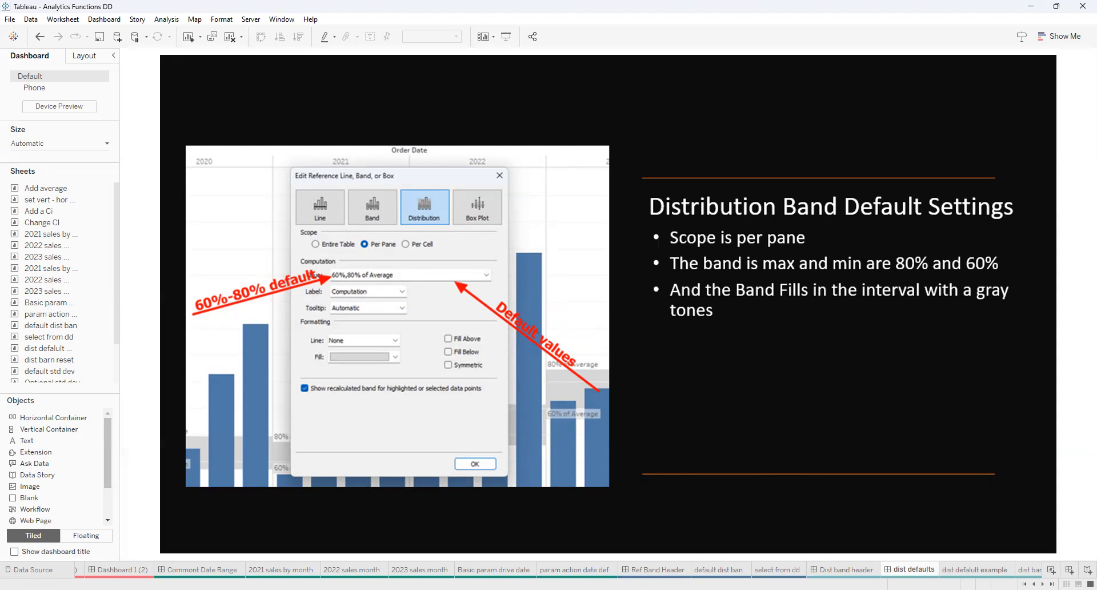
pyautogui.click(1043, 584)
pyautogui.click(1043, 584)
pyautogui.click(1043, 584)
pyautogui.click(1043, 584)
pyautogui.click(1043, 584)
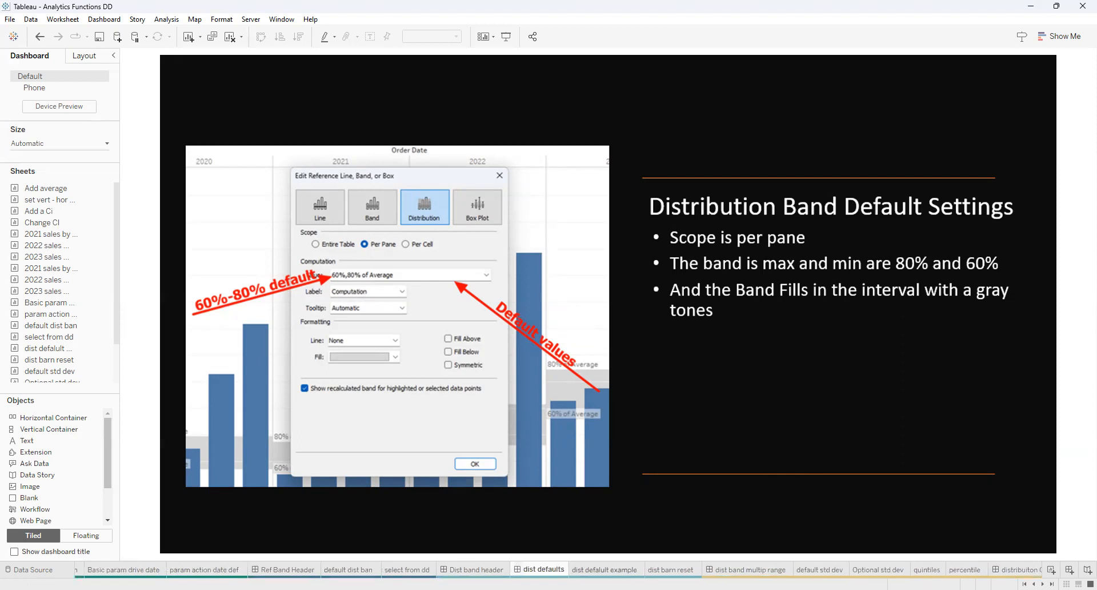
# - On the dist defalult example worksheet, convert the minimum-to-maximum reference band into a distribution band at 60%,80% of Minimum
pyautogui.click(605, 569)
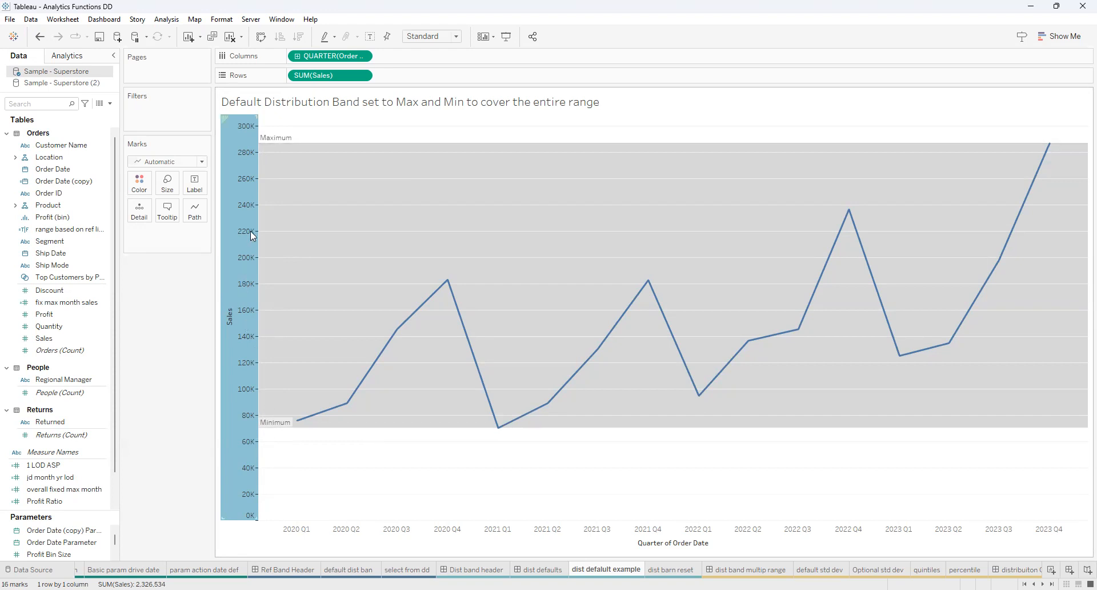
pyautogui.rightClick(275, 141)
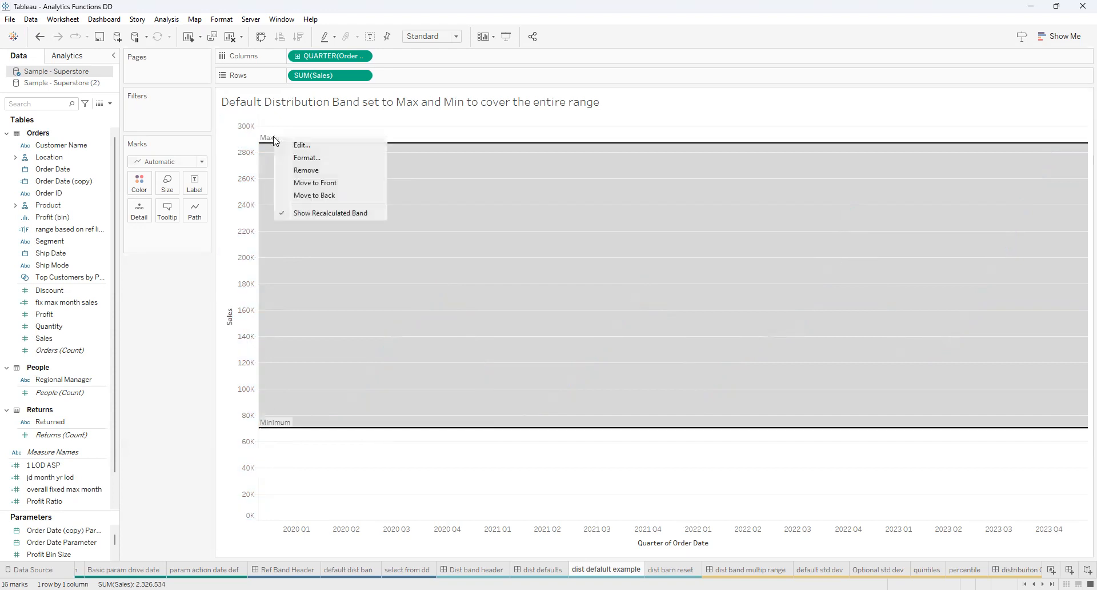
pyautogui.click(304, 149)
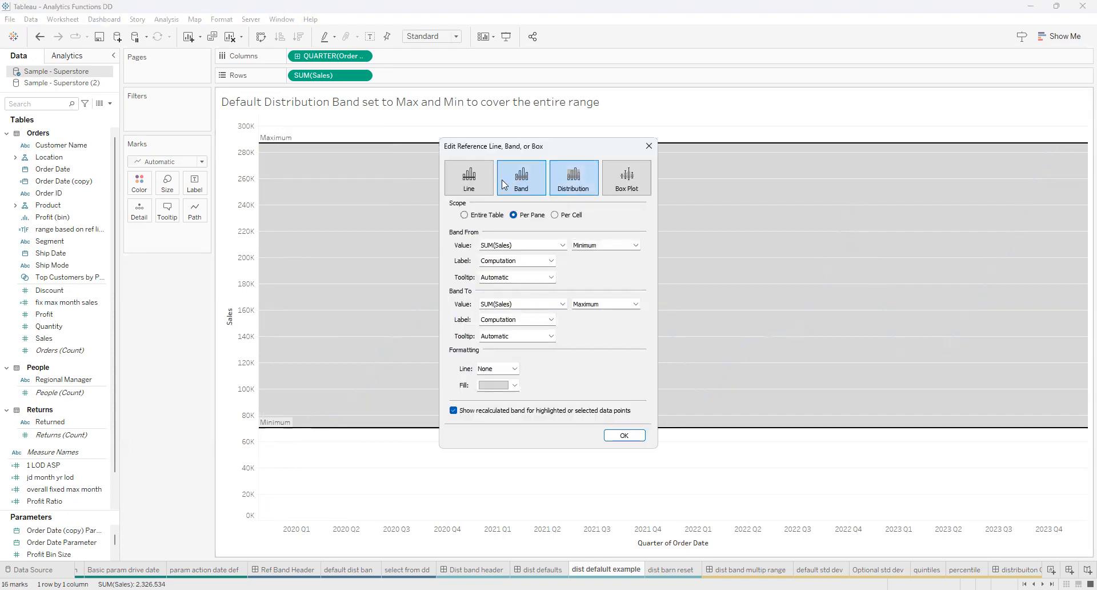
pyautogui.click(578, 184)
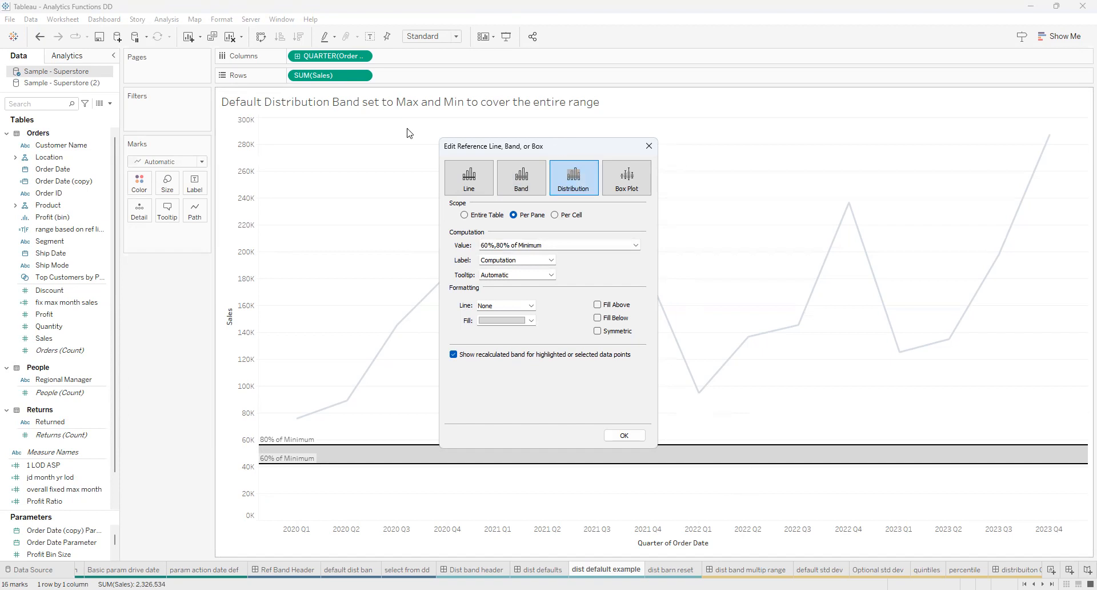
pyautogui.moveTo(469, 146); pyautogui.dragTo(592, 120)
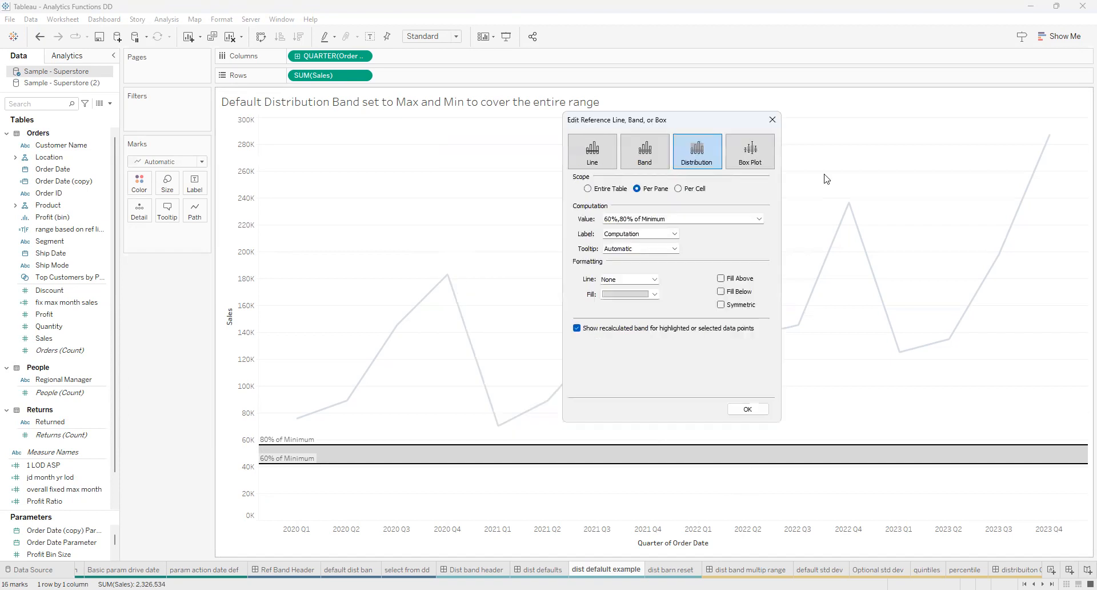
pyautogui.click(752, 410)
pyautogui.click(581, 424)
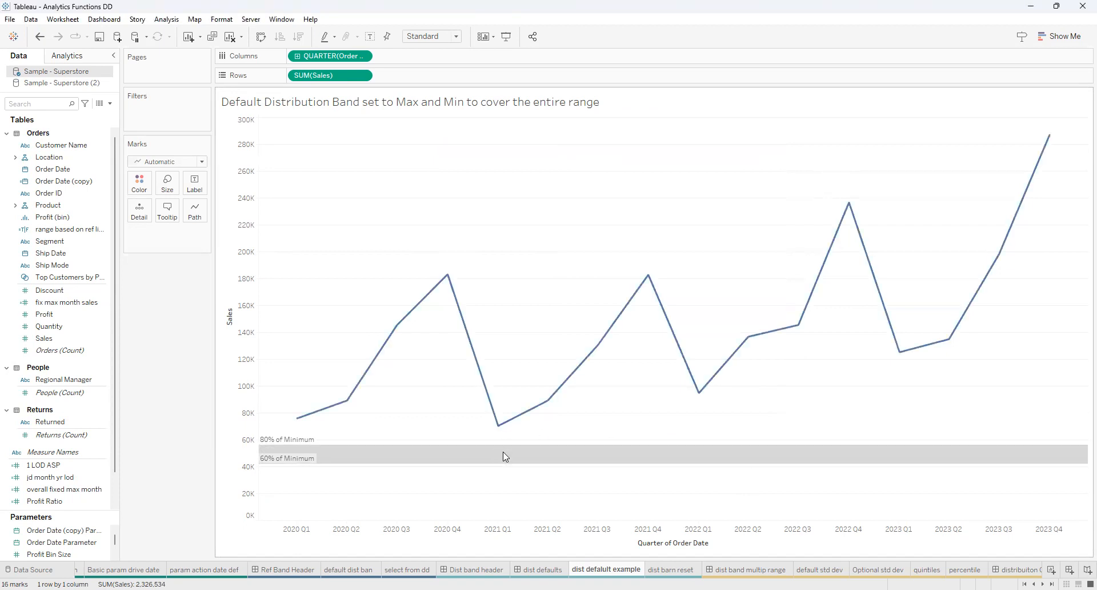
# - Try Average as the distribution band's percentage base, and set the band to 60%,80% of Maximum of SUM(Sales)
pyautogui.rightClick(278, 449)
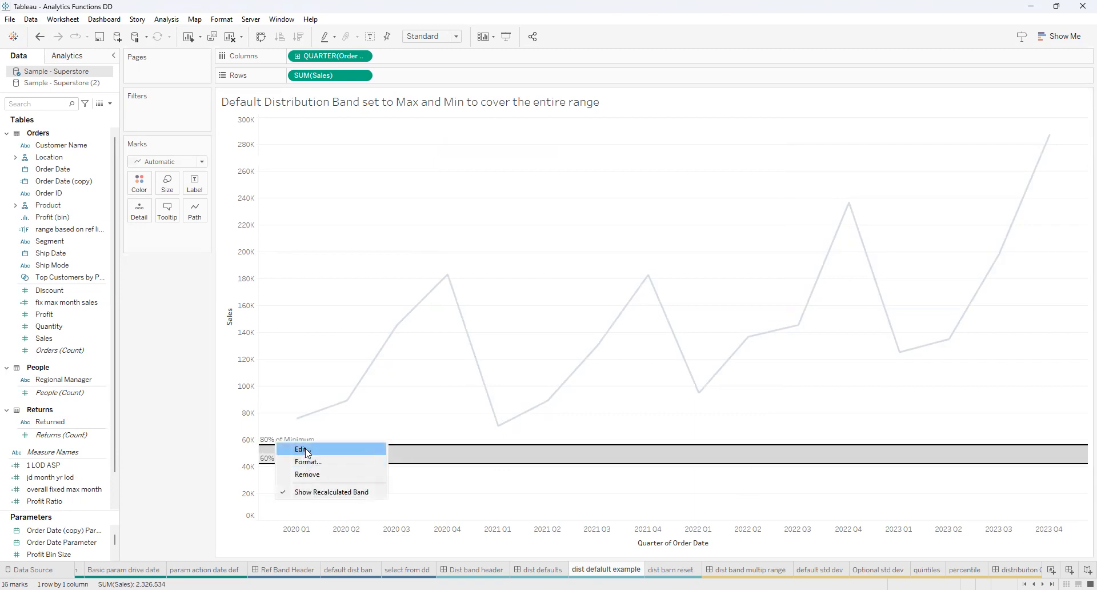
pyautogui.click(307, 453)
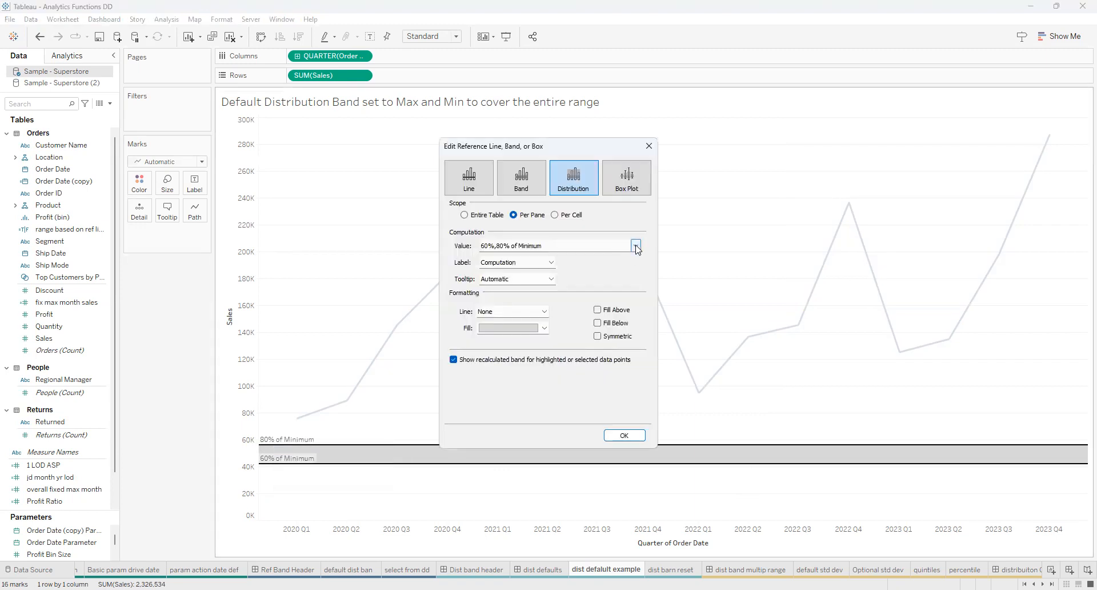
pyautogui.click(636, 245)
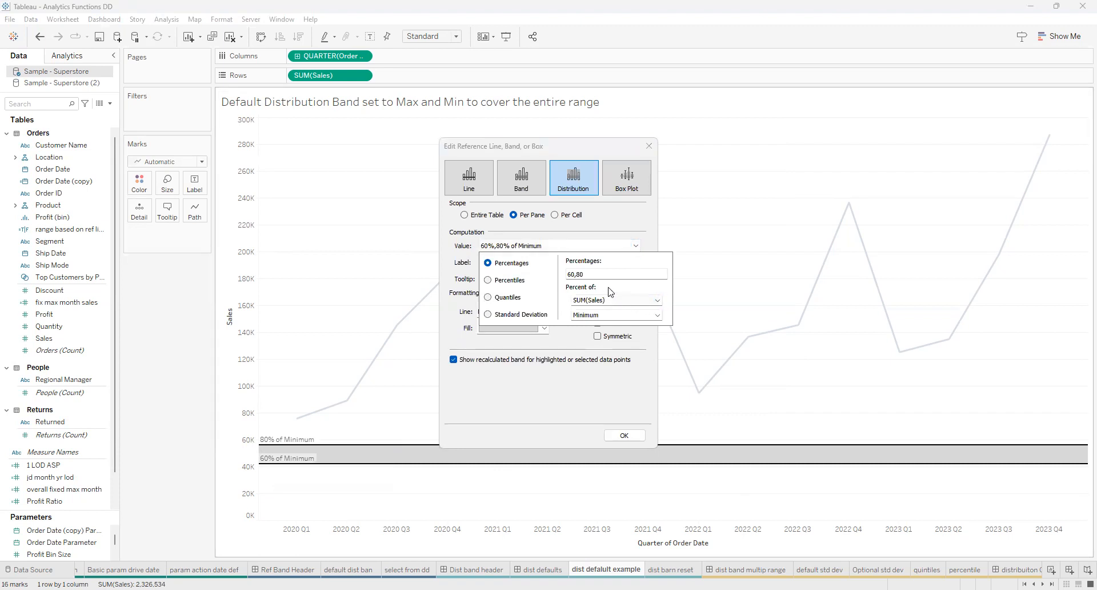
pyautogui.click(657, 314)
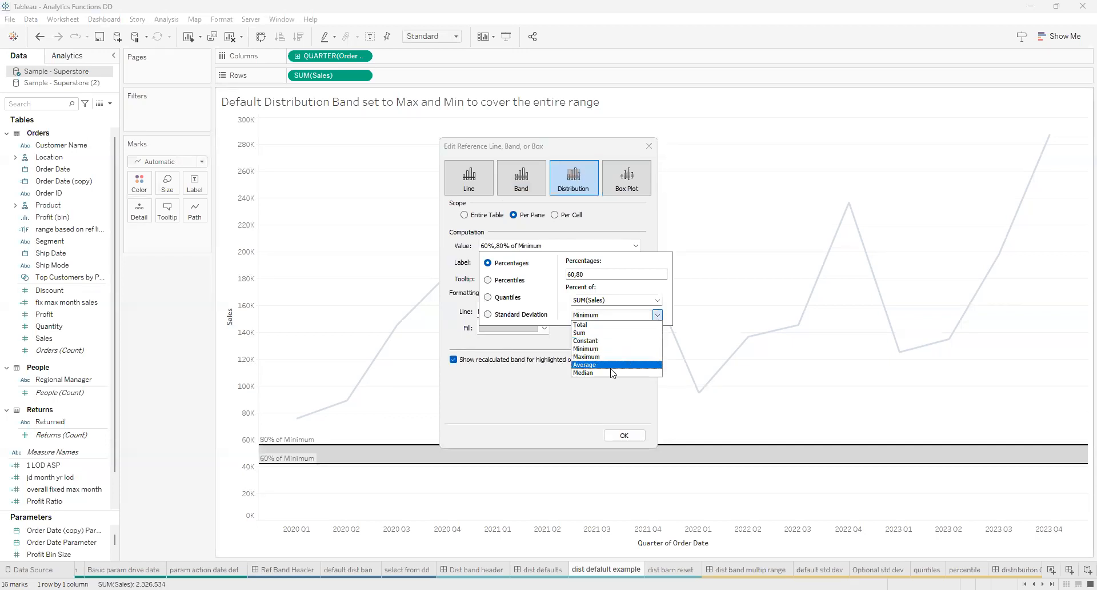
pyautogui.click(594, 368)
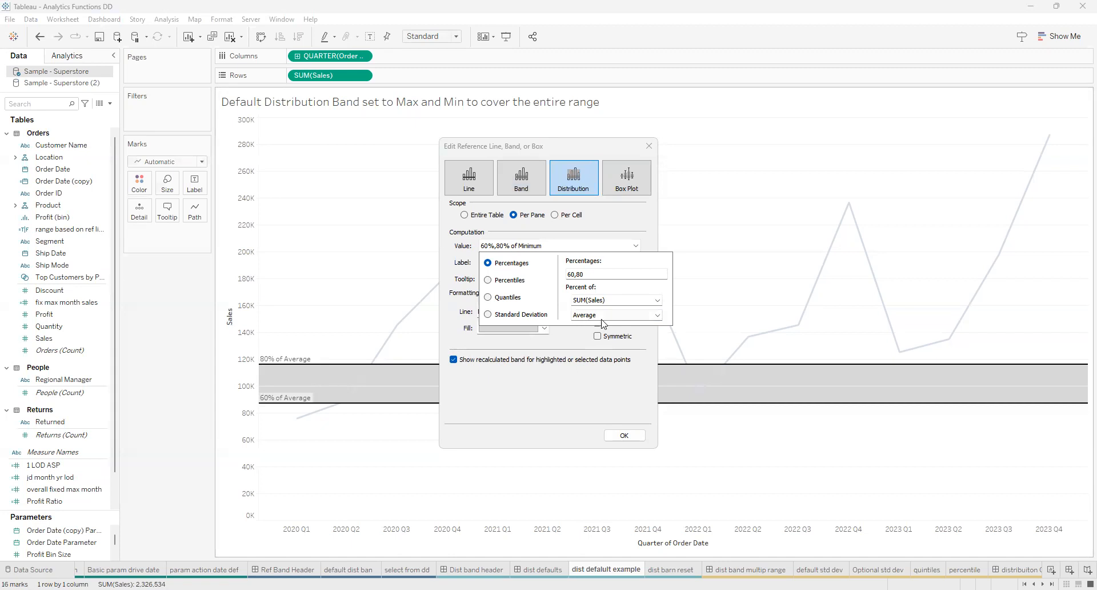
pyautogui.click(658, 316)
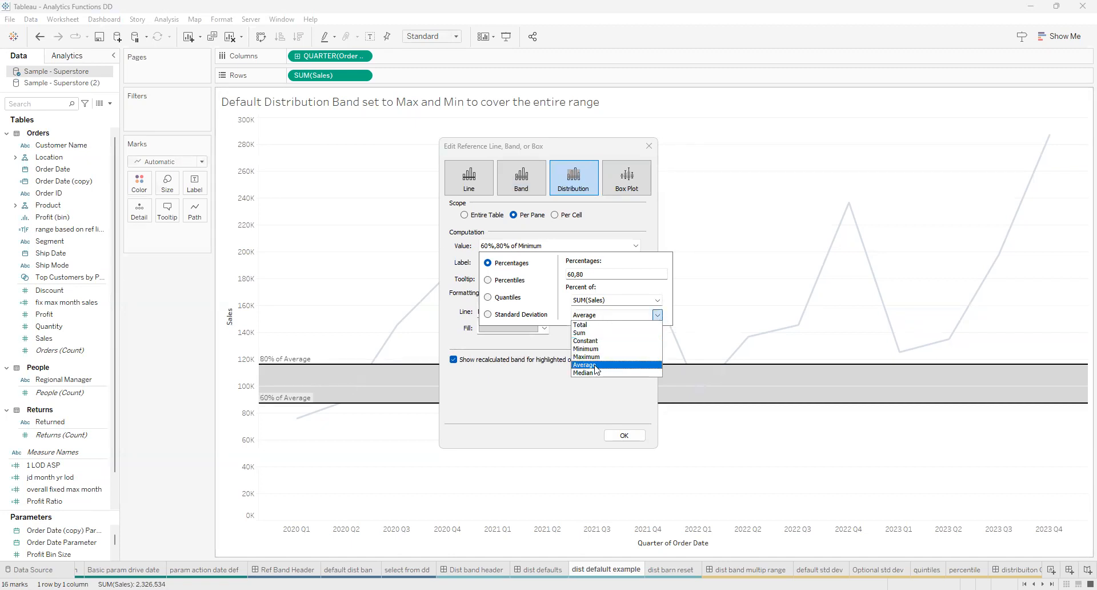
pyautogui.click(594, 358)
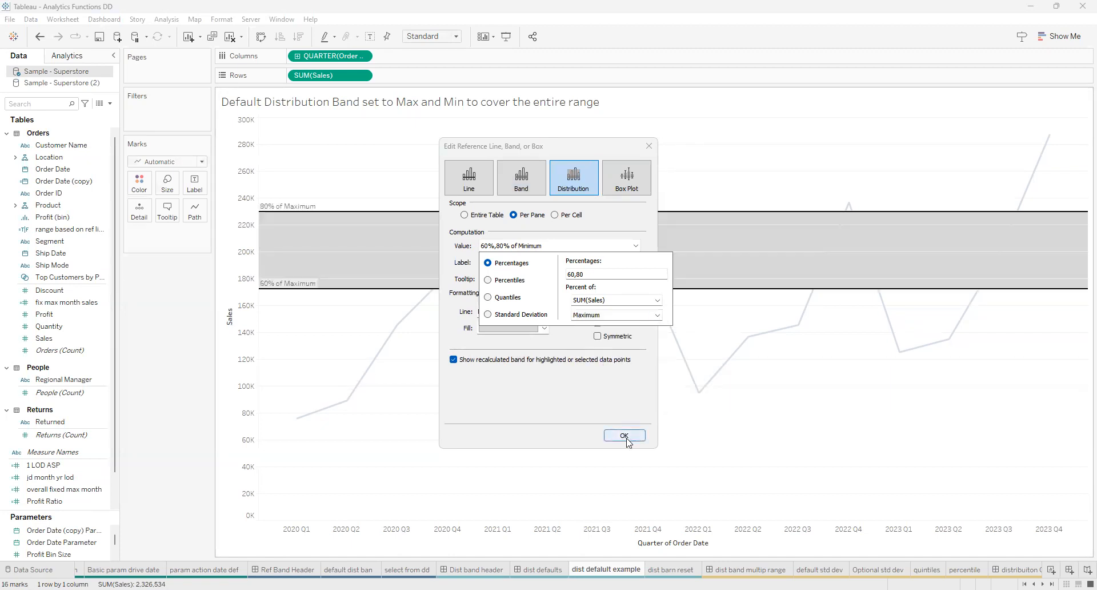
pyautogui.click(624, 435)
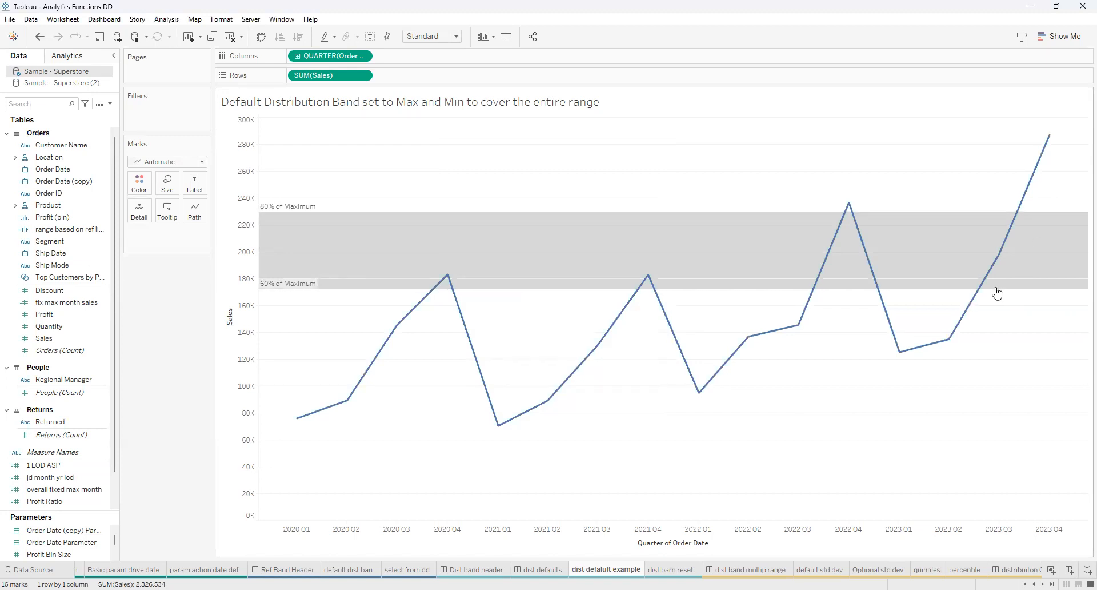
# - Set the distribution band's label to Value and close its settings
pyautogui.rightClick(277, 213)
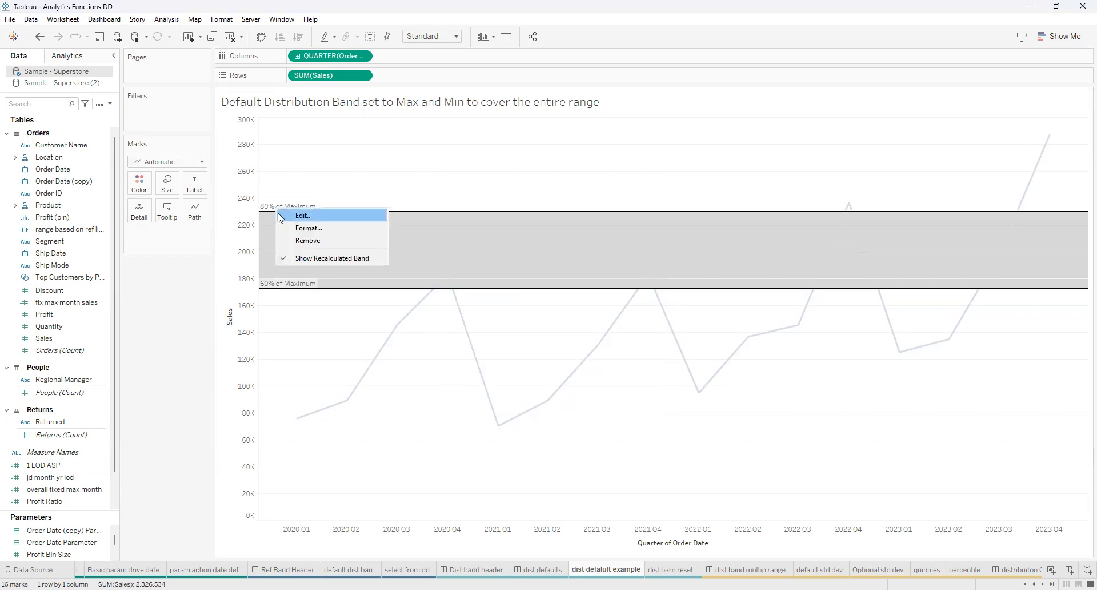
pyautogui.click(306, 215)
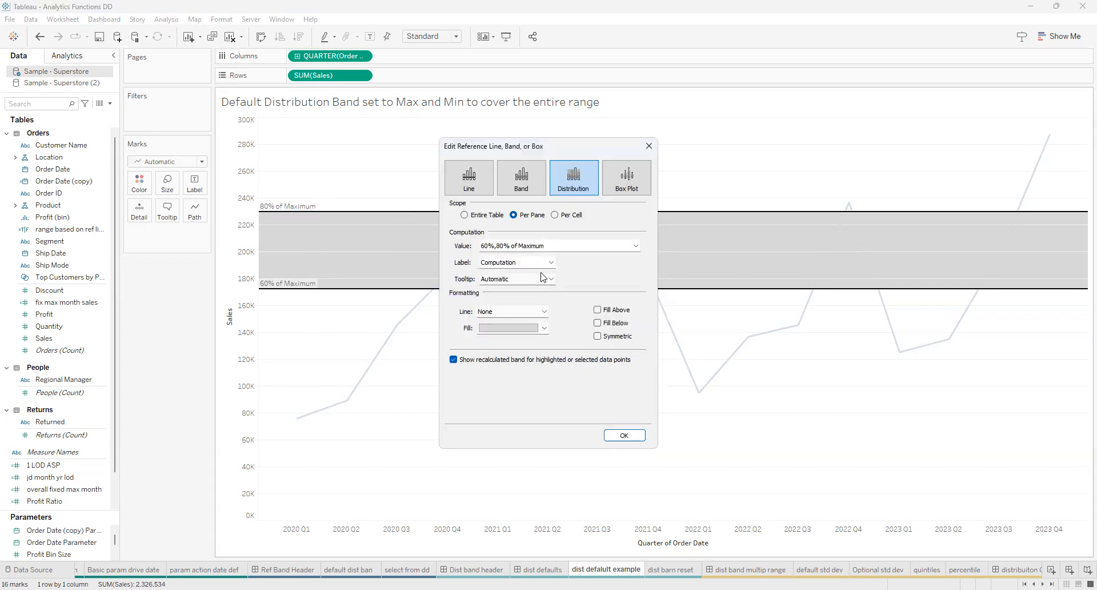
pyautogui.click(551, 262)
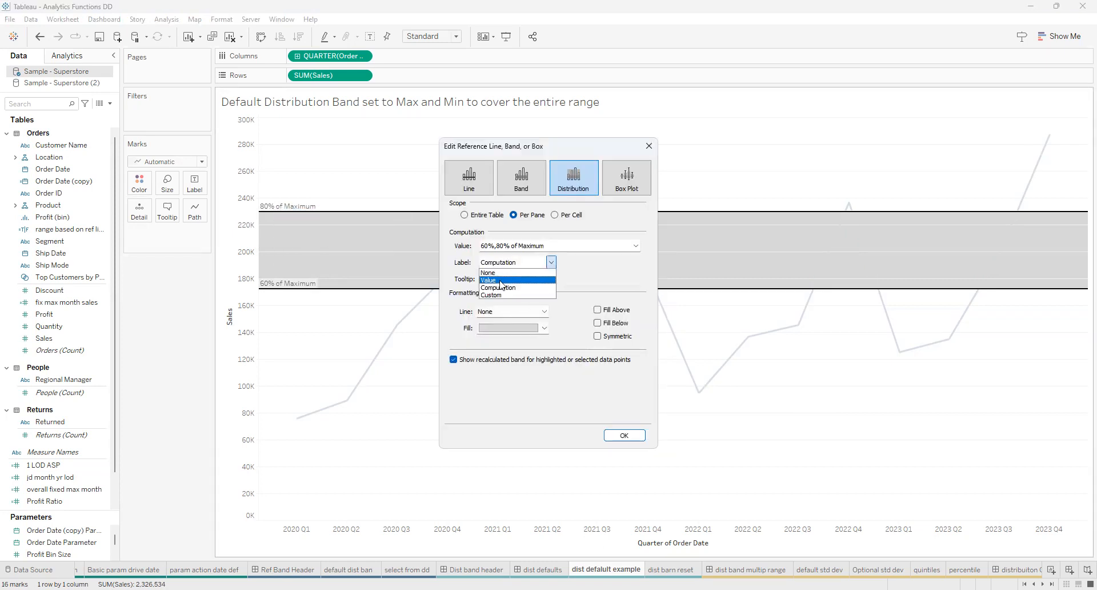
pyautogui.click(500, 281)
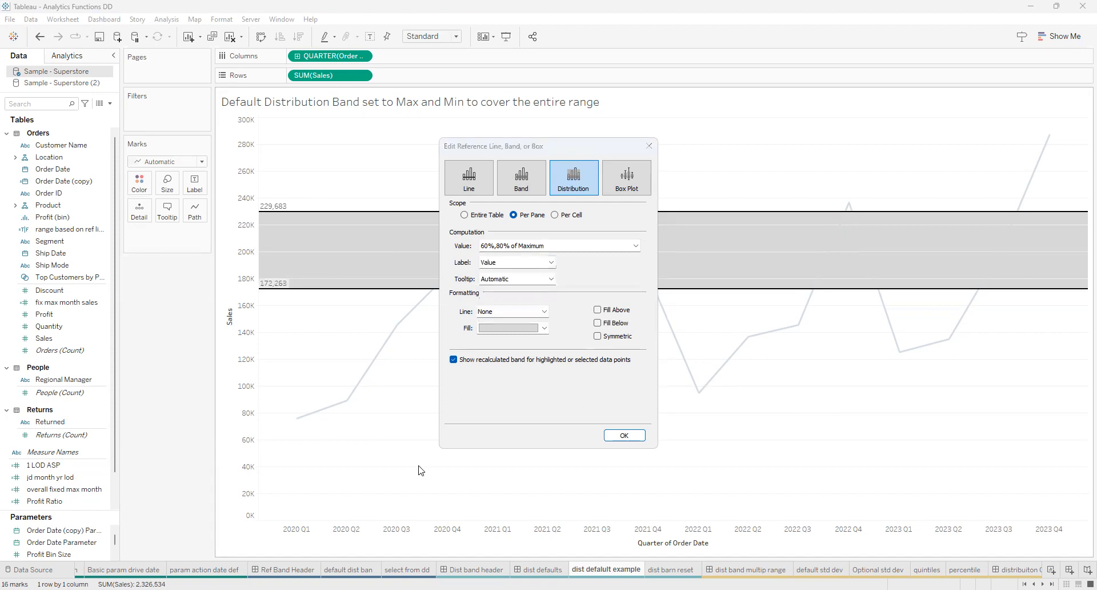
pyautogui.click(649, 147)
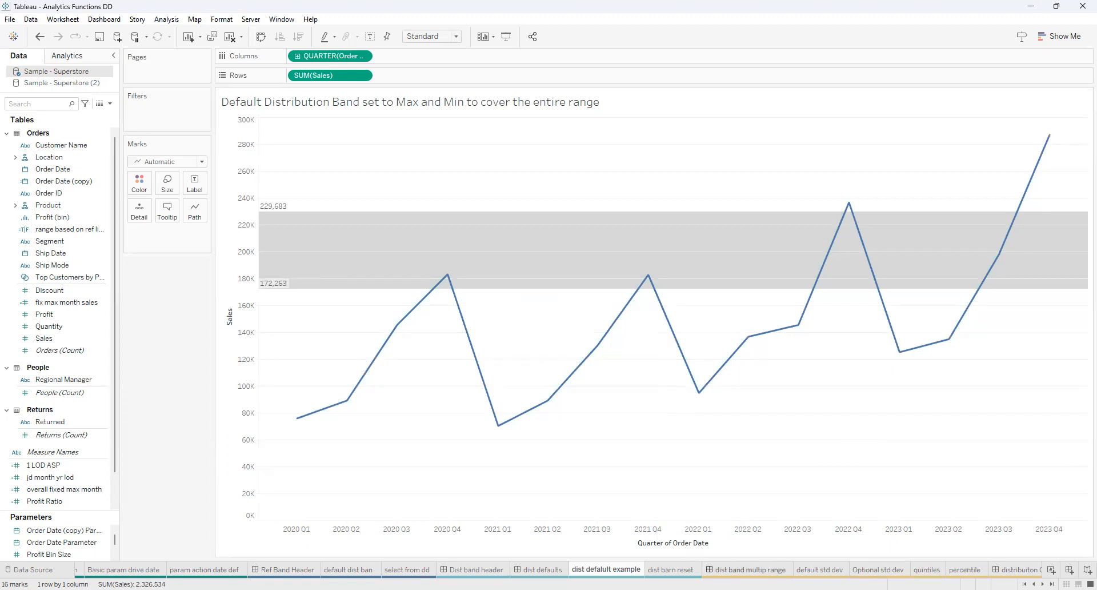
# - Read the dist band multip range dashboard on customizing distribution bands, and open the default std dev worksheet
pyautogui.click(743, 570)
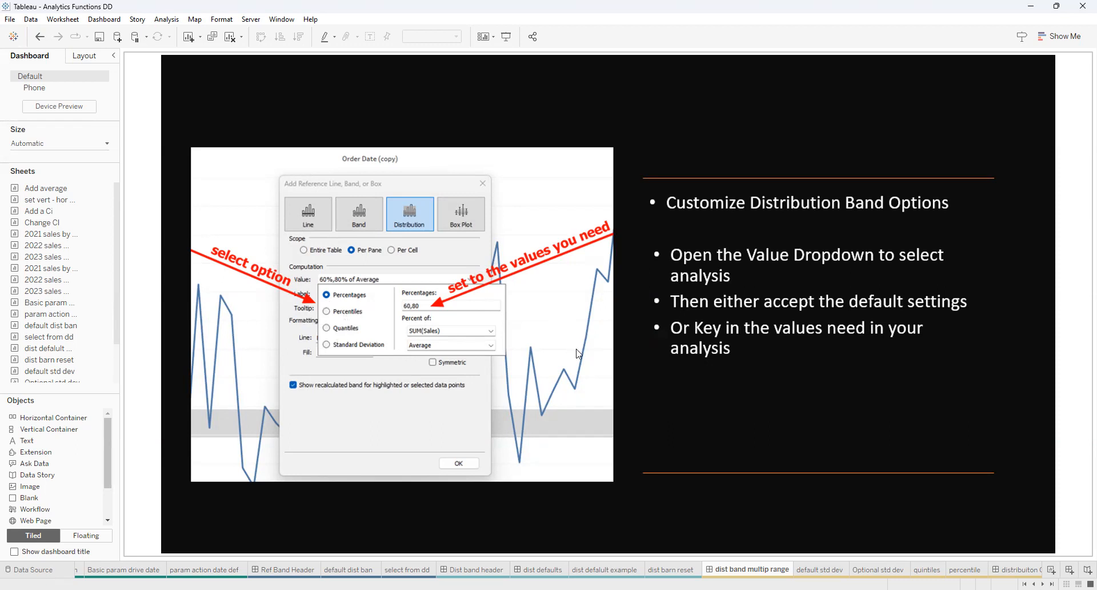
pyautogui.click(820, 569)
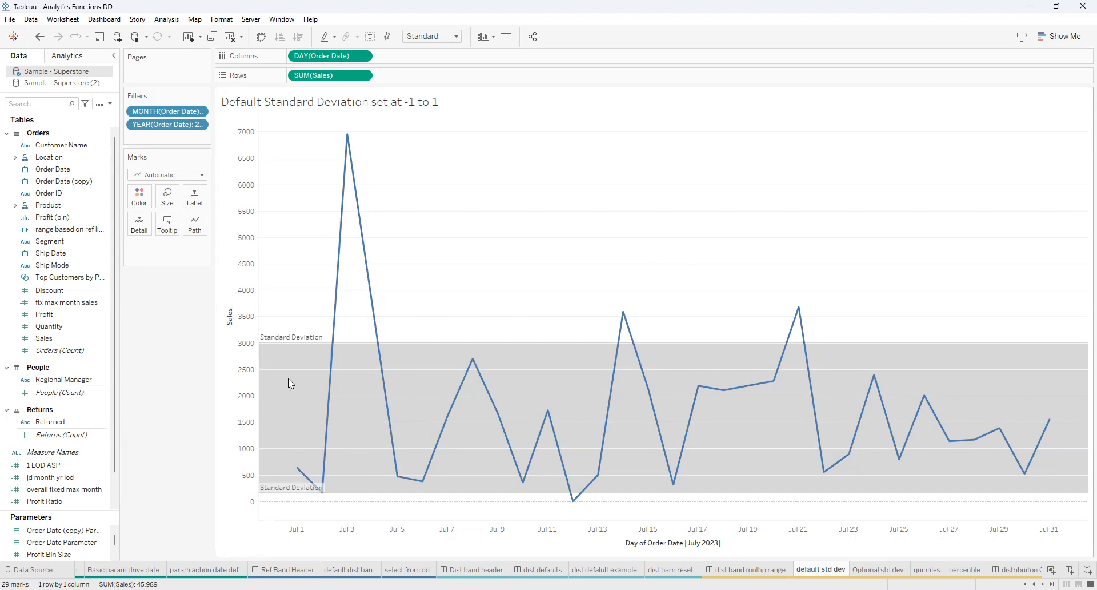
# - Set the label of the -1,1 Standard Deviation band to Value and close its settings
pyautogui.rightClick(289, 340)
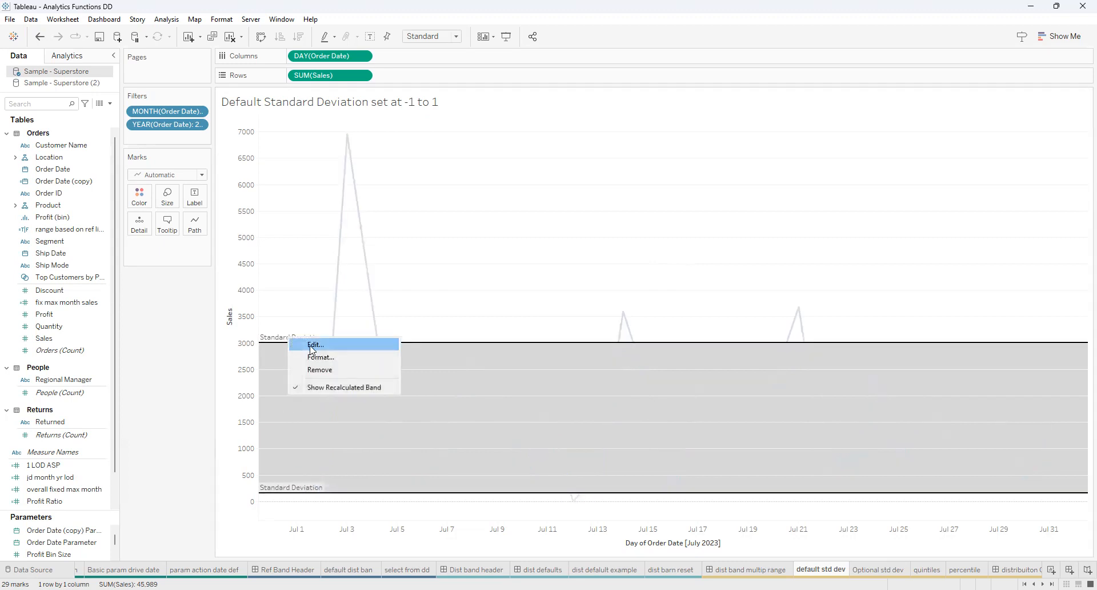
pyautogui.click(312, 345)
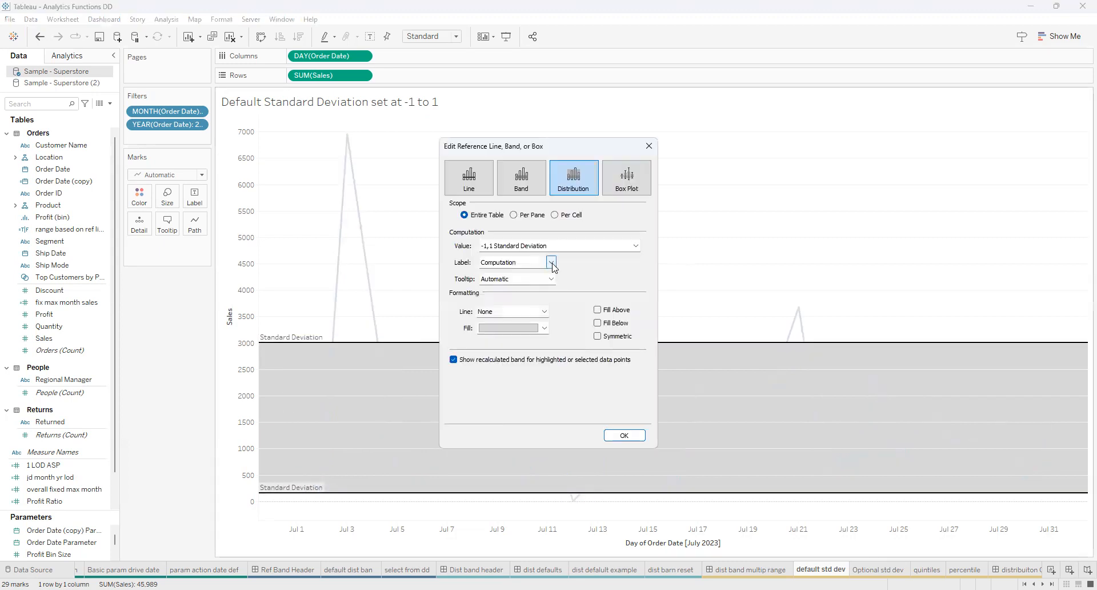
pyautogui.click(552, 263)
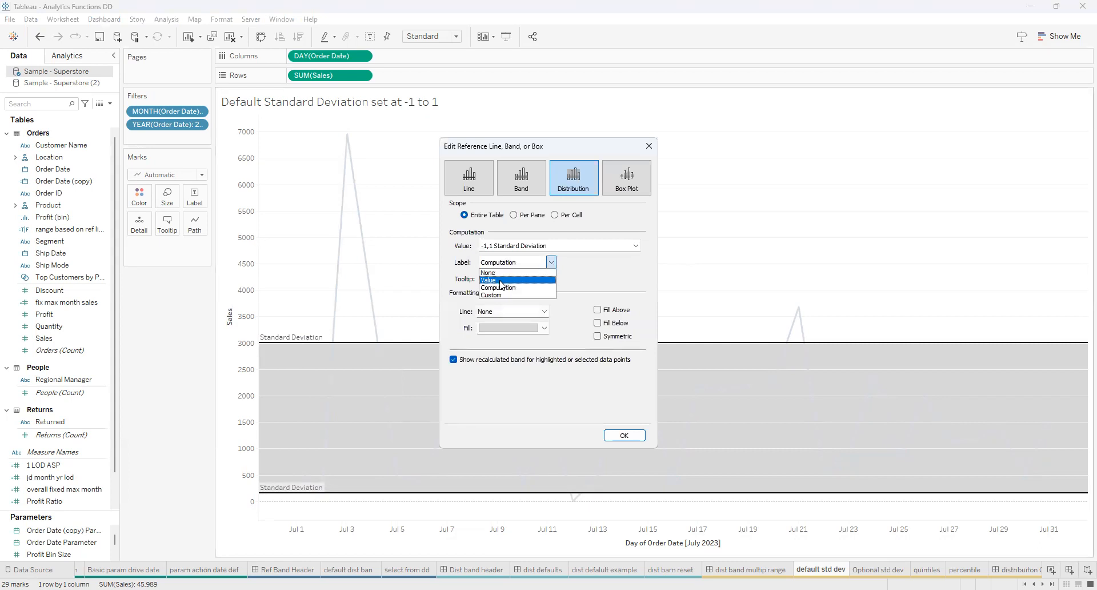
pyautogui.click(501, 280)
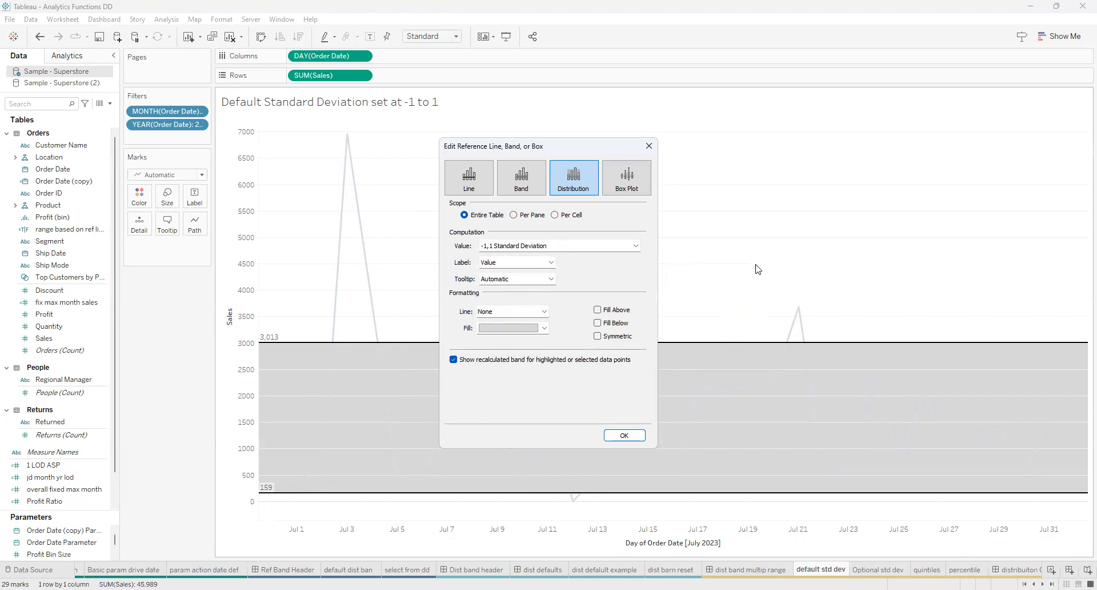
pyautogui.click(623, 436)
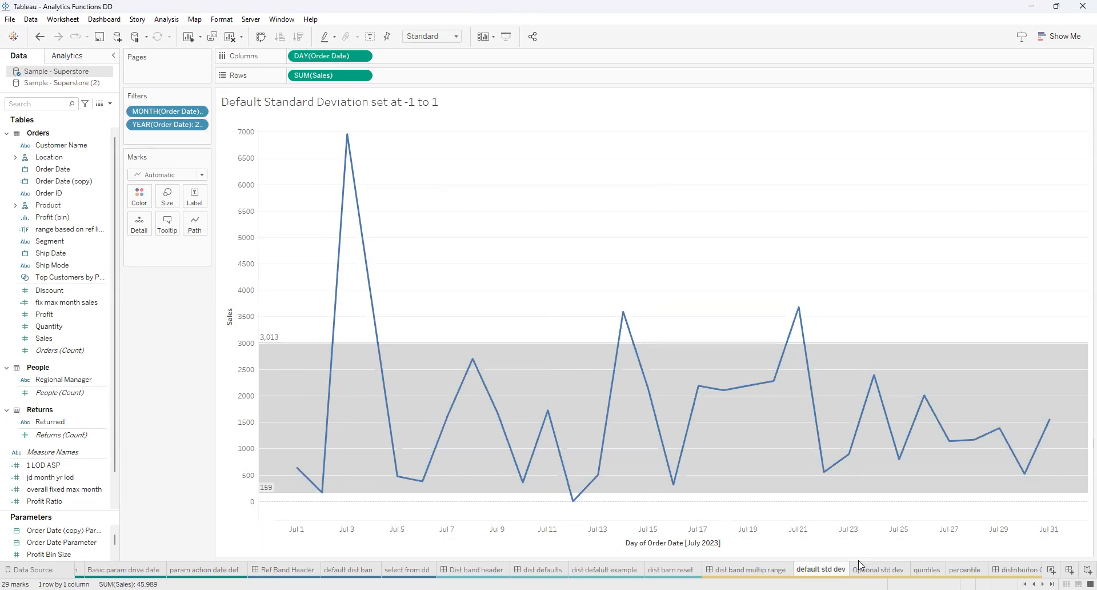
# - On the Optional std dev worksheet, set the standard deviation band's factors to -0.5,1,1.5,2.0
pyautogui.click(878, 569)
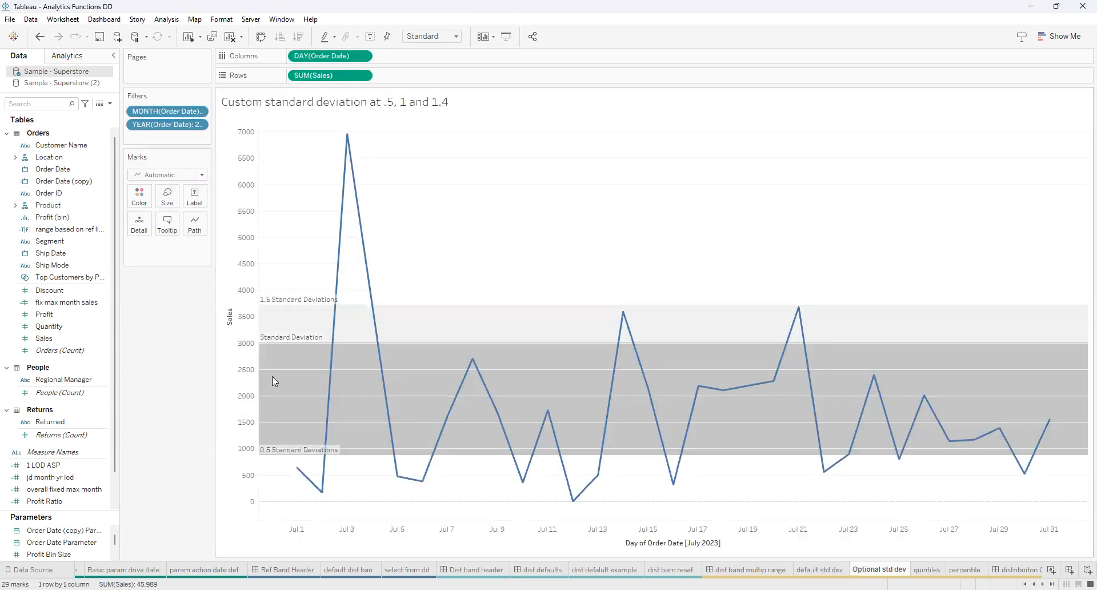
pyautogui.click(272, 309)
pyautogui.rightClick(275, 303)
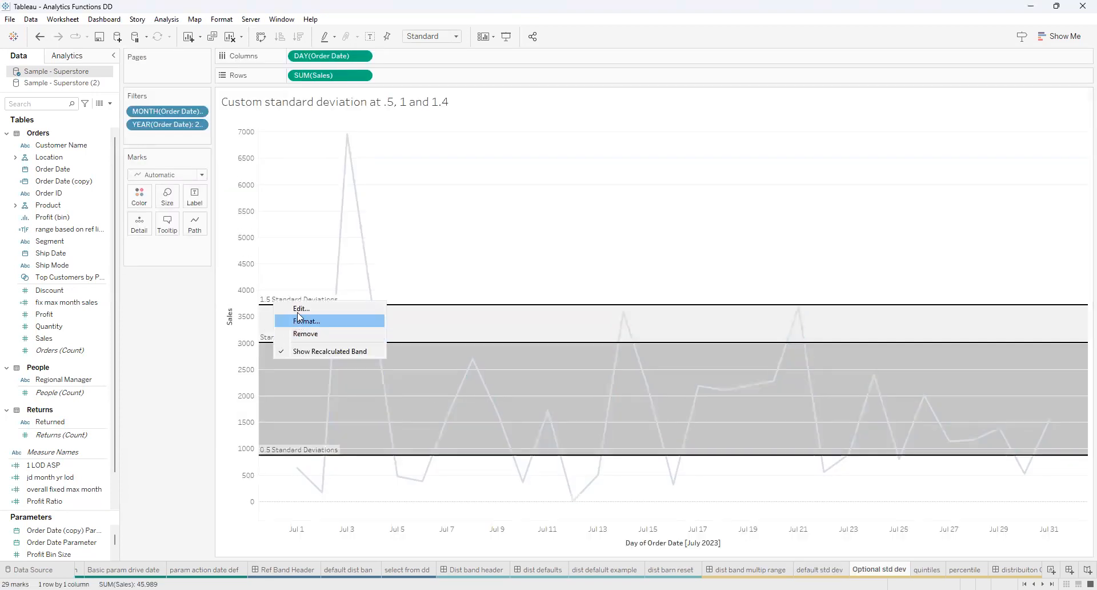
pyautogui.click(300, 309)
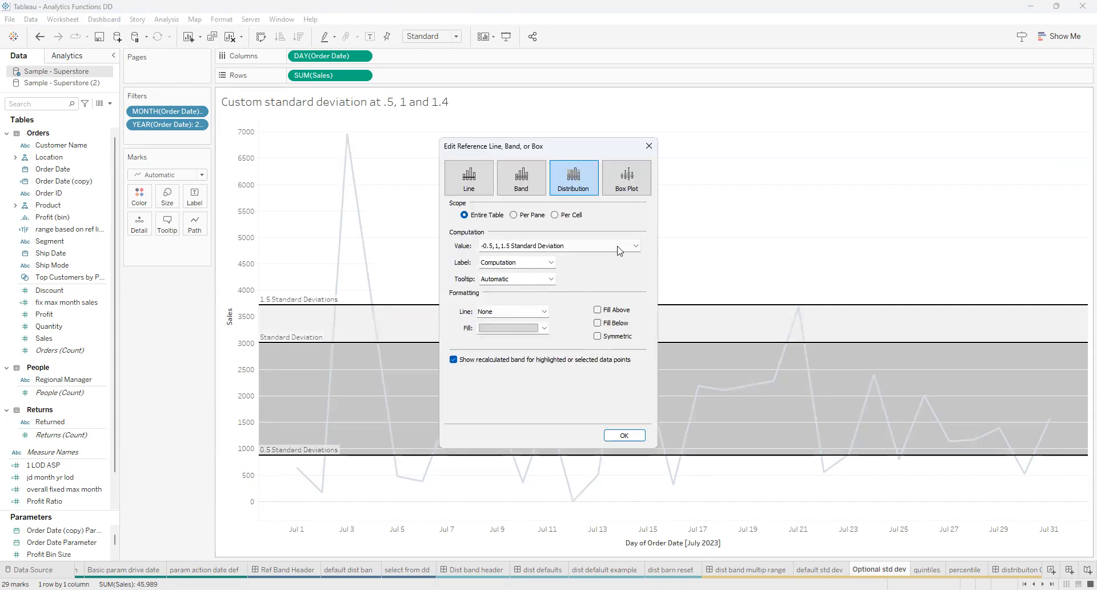
pyautogui.click(636, 246)
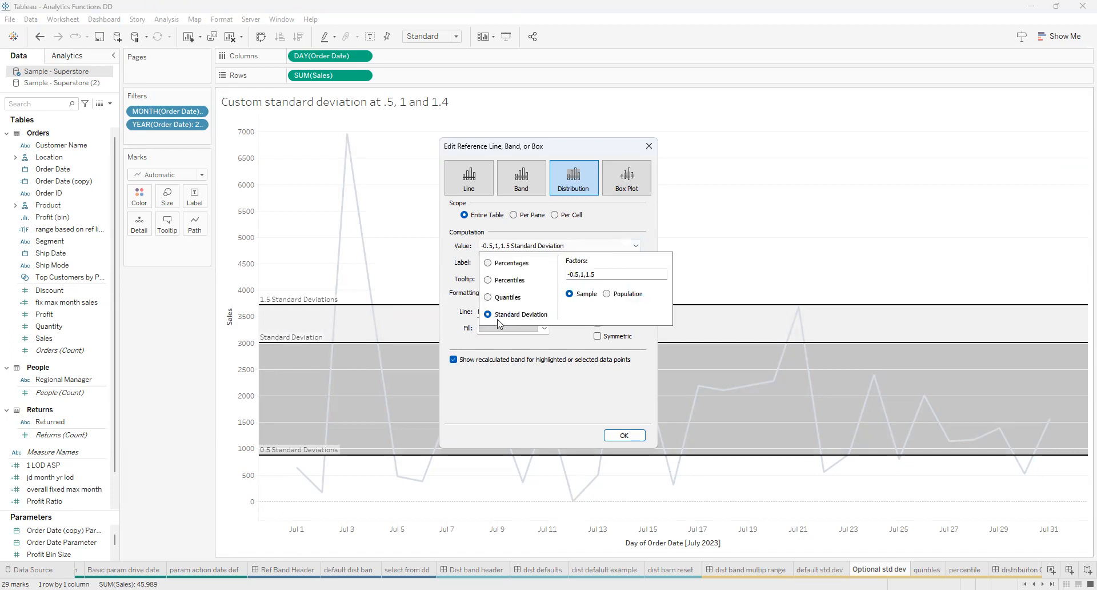
pyautogui.click(579, 275)
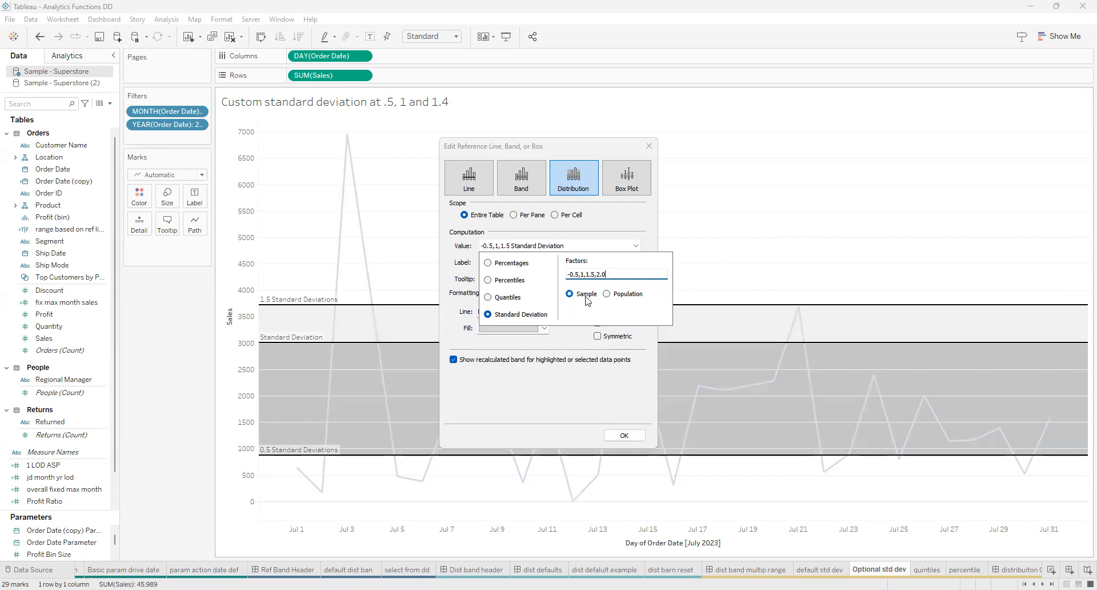
pyautogui.click(592, 416)
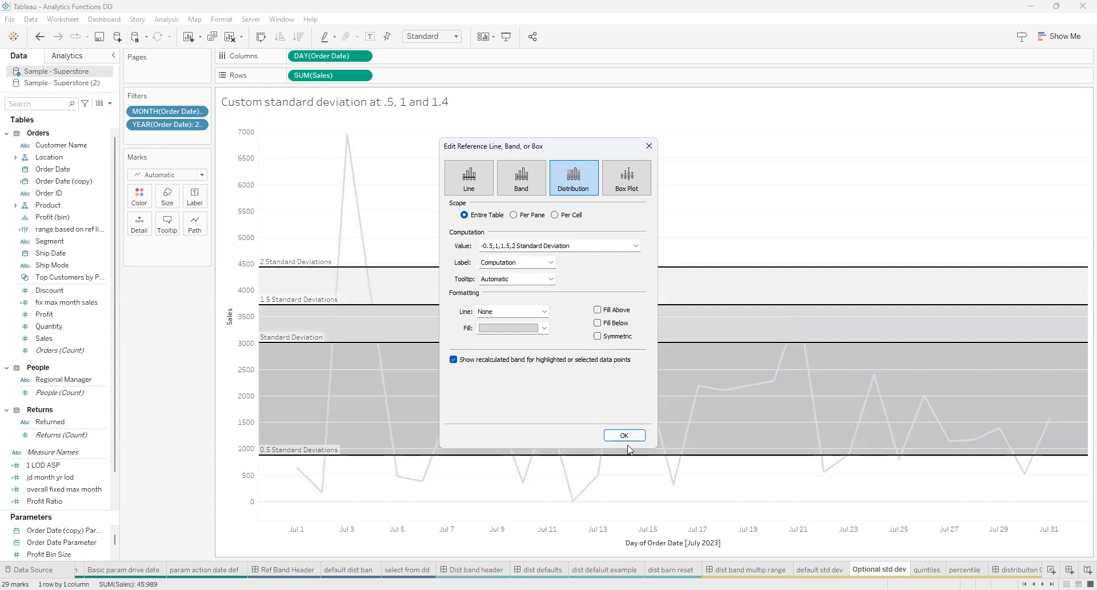
pyautogui.click(624, 436)
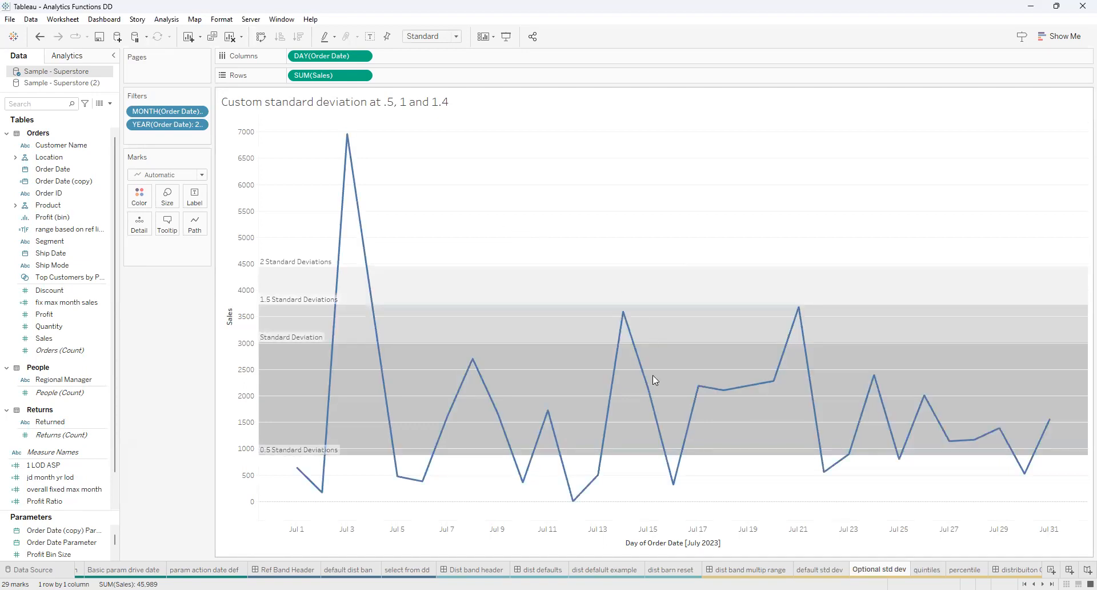
# - On the quintiles worksheet, try 3 and 4 as the distribution band's number of quantile tiles
pyautogui.click(927, 570)
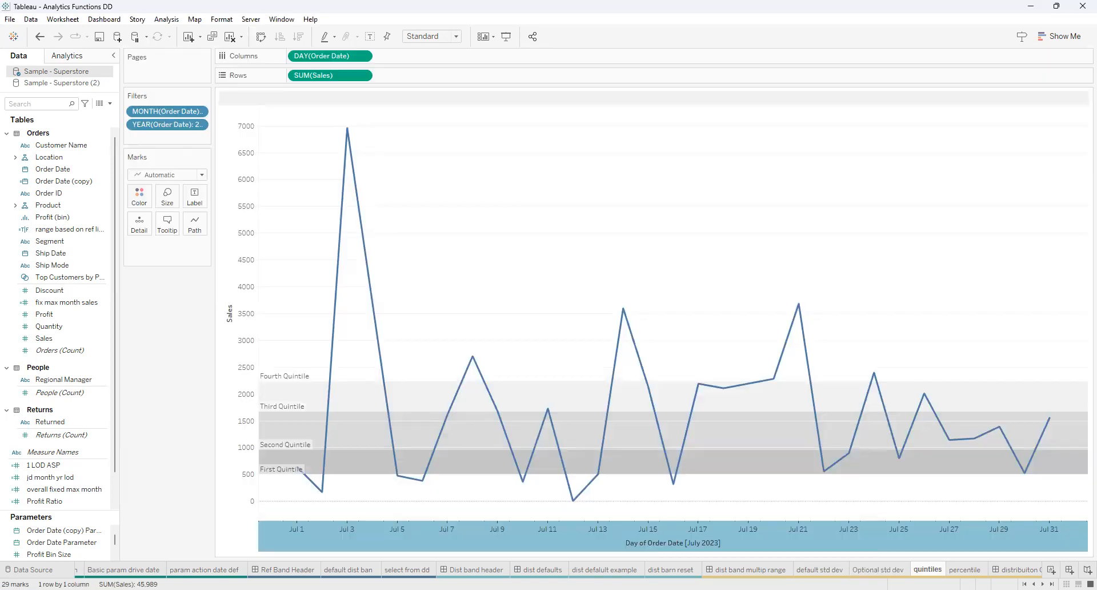
pyautogui.rightClick(280, 386)
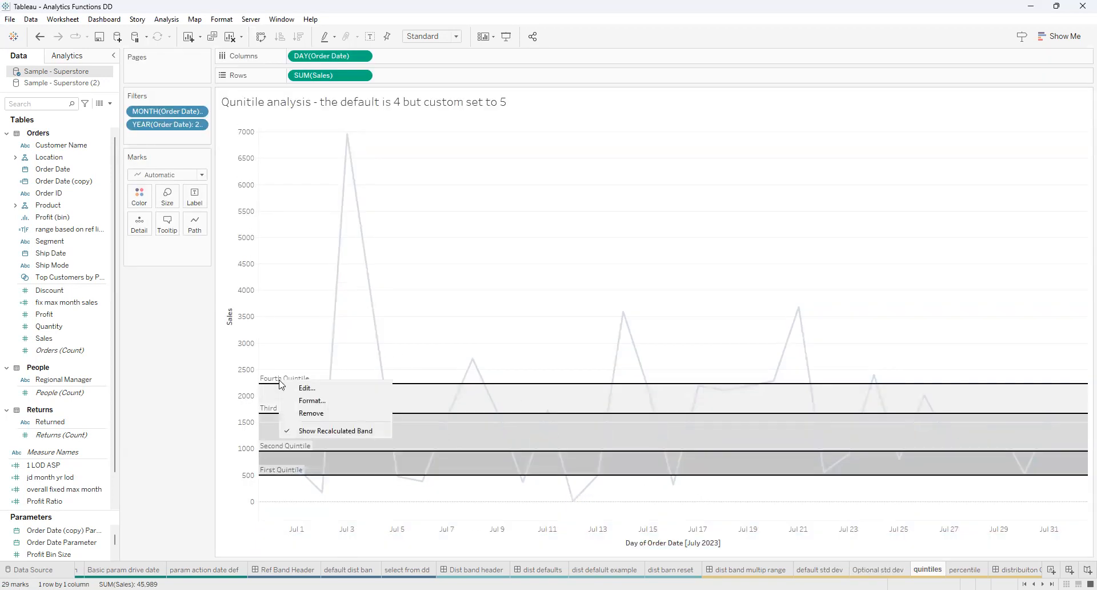
pyautogui.click(306, 391)
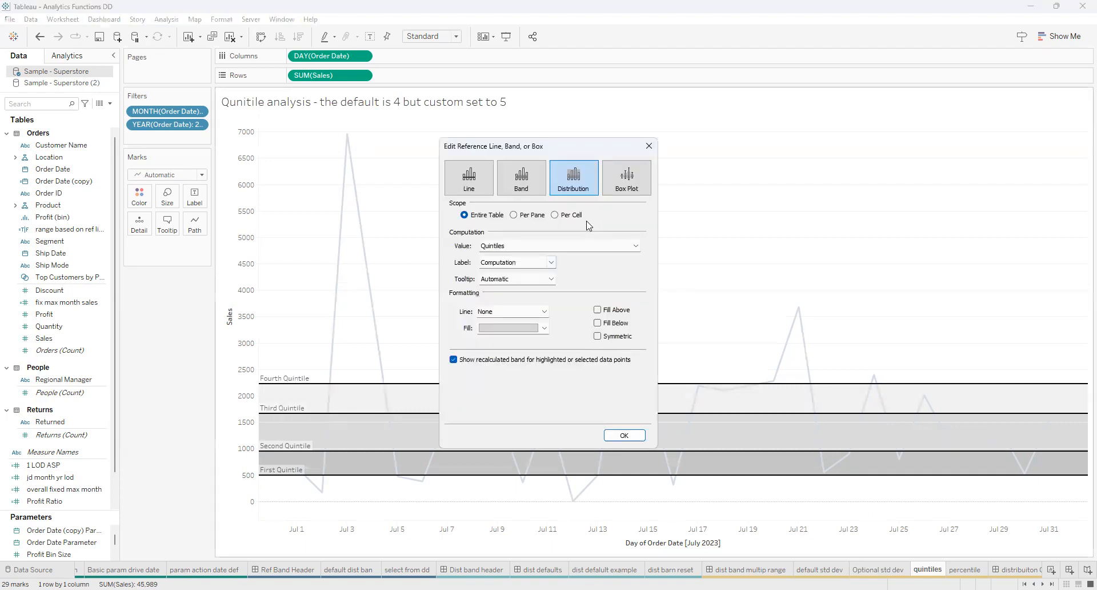
pyautogui.click(635, 246)
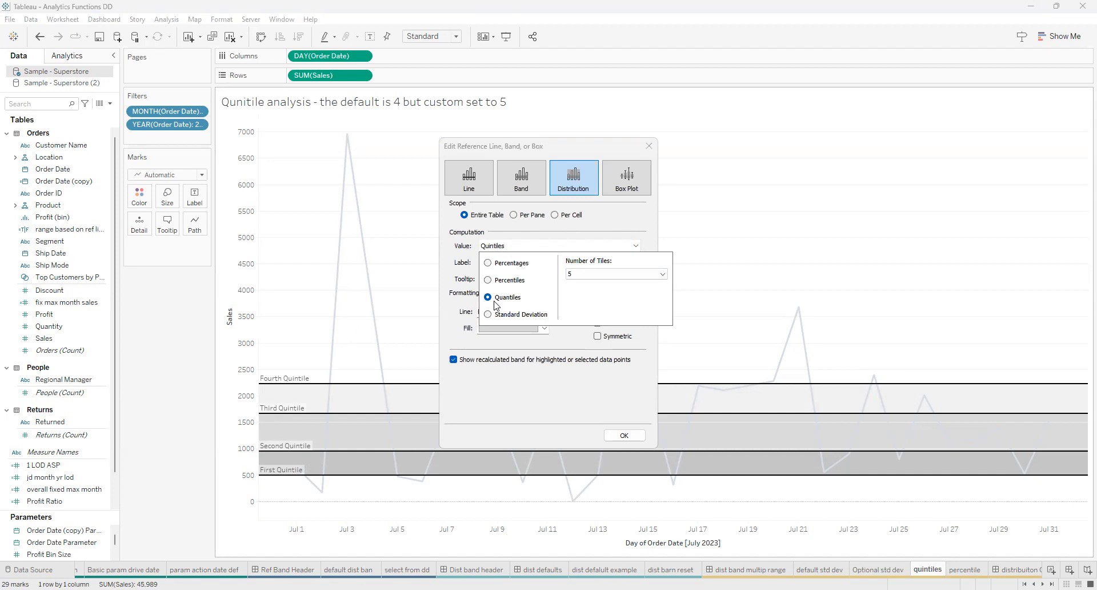
pyautogui.click(585, 278)
pyautogui.click(572, 284)
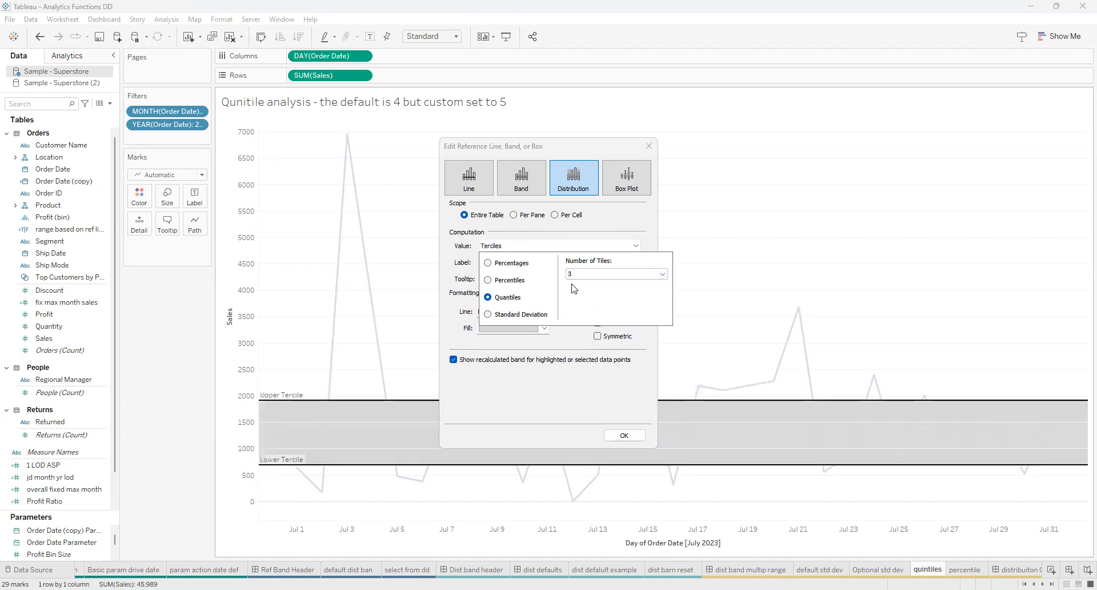
pyautogui.click(660, 276)
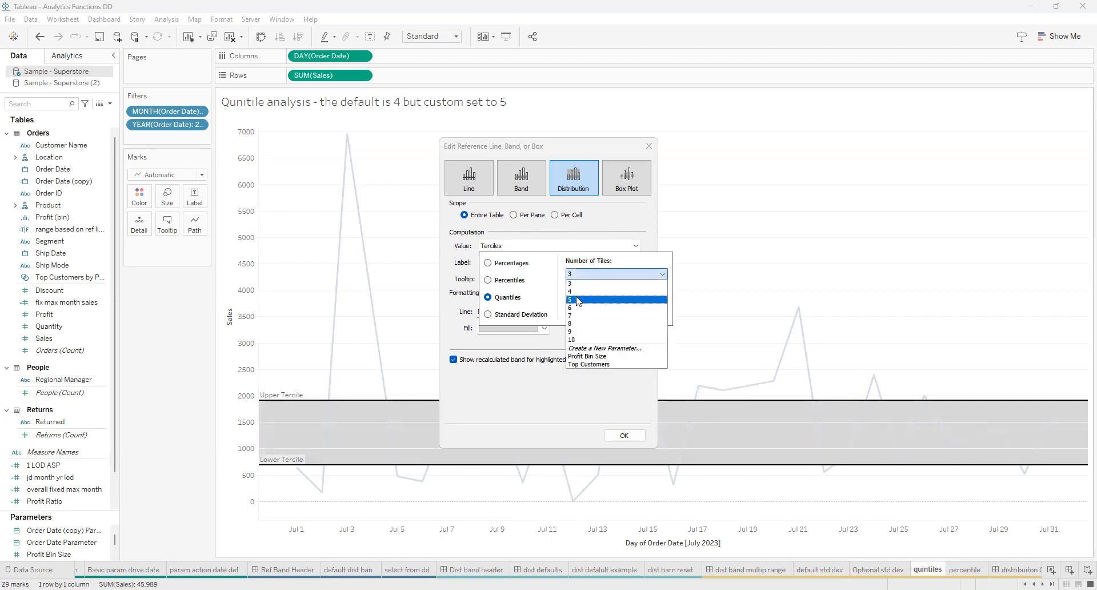
pyautogui.click(575, 292)
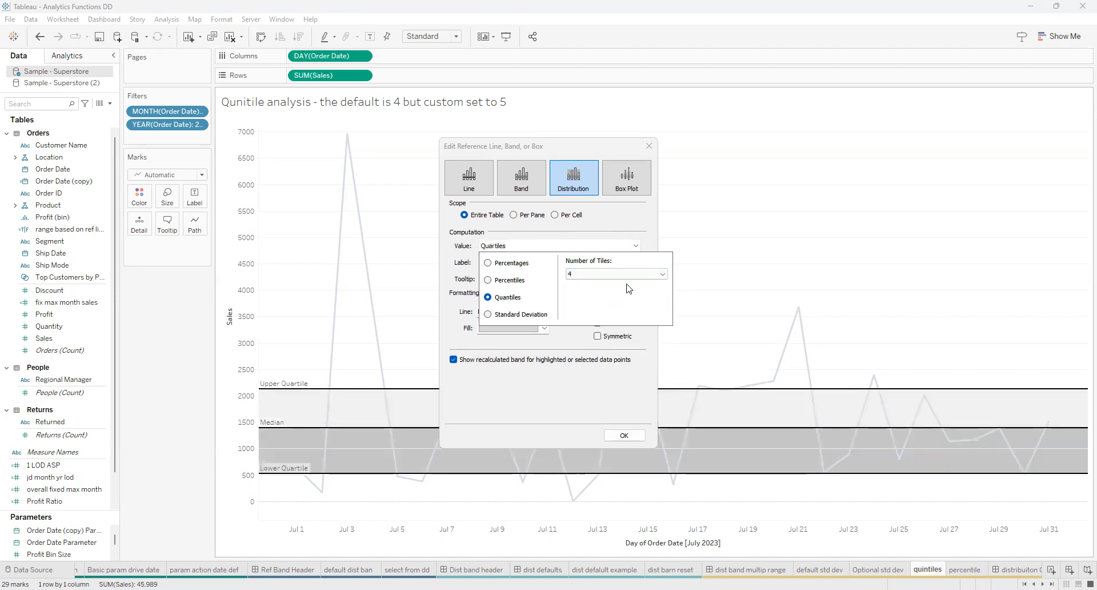
# - Set the quantile band's number of tiles to 5 and close its settings
pyautogui.click(664, 277)
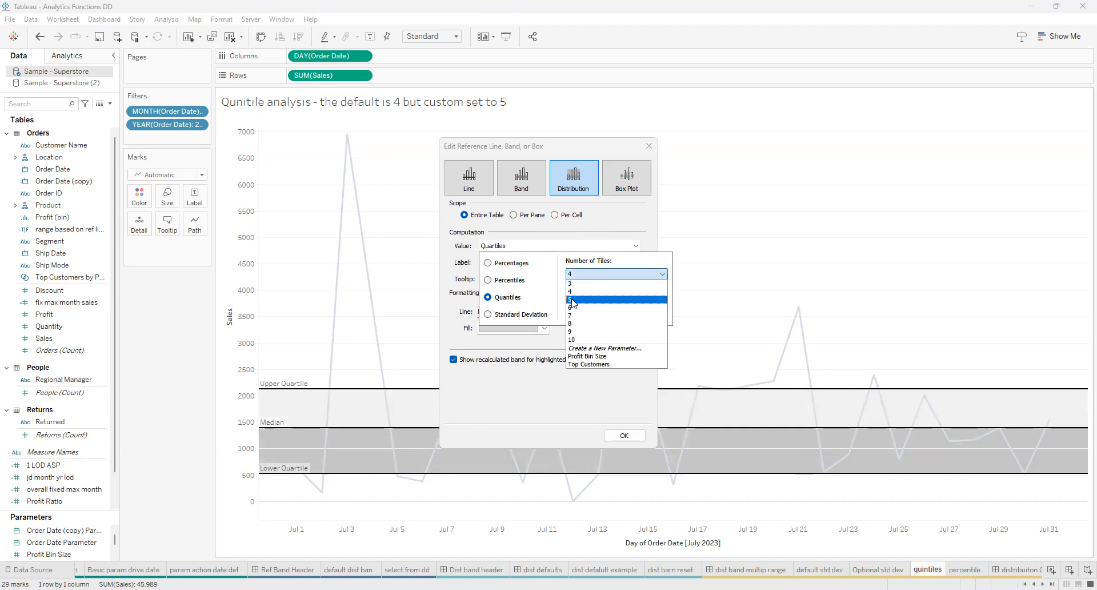
pyautogui.click(572, 300)
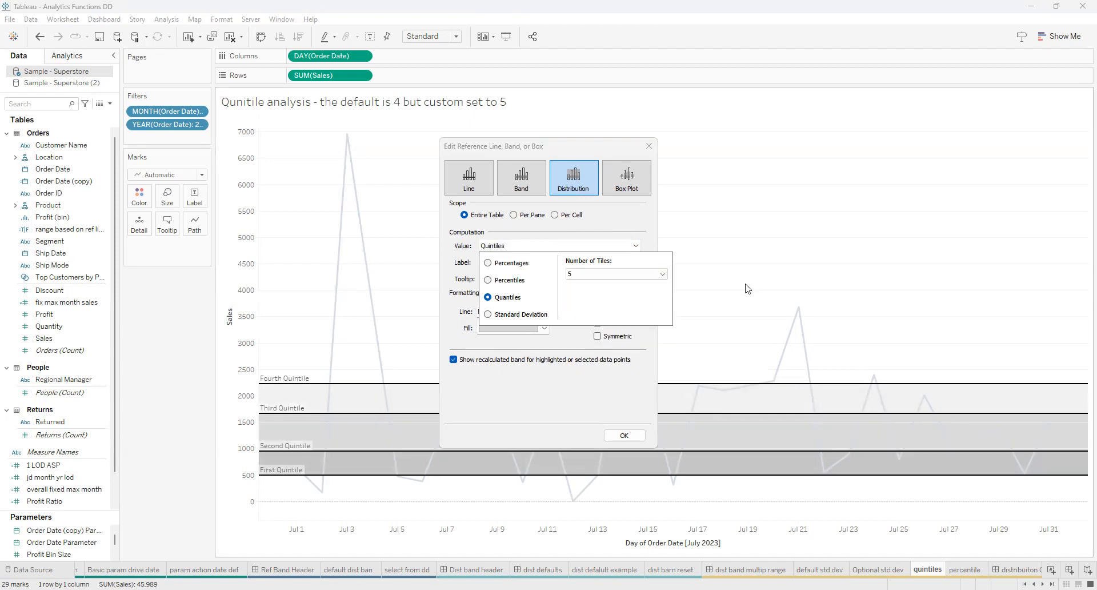
pyautogui.click(622, 436)
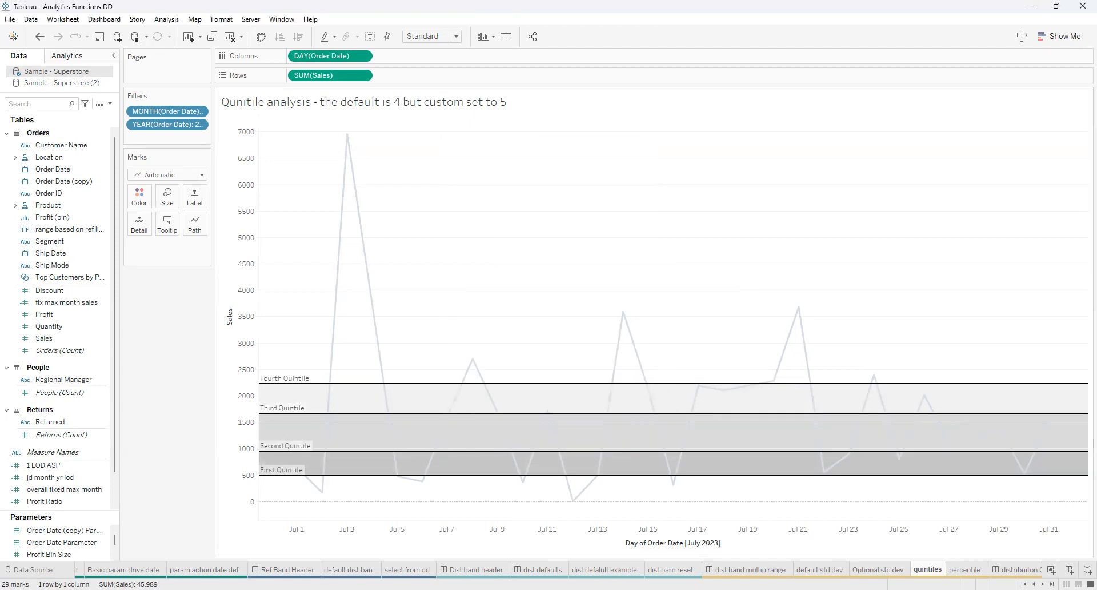
# - On the percentile worksheet, review the 95 Percentile line's percentile options, keep 95, and highlight the 90 Percentile line
pyautogui.click(966, 570)
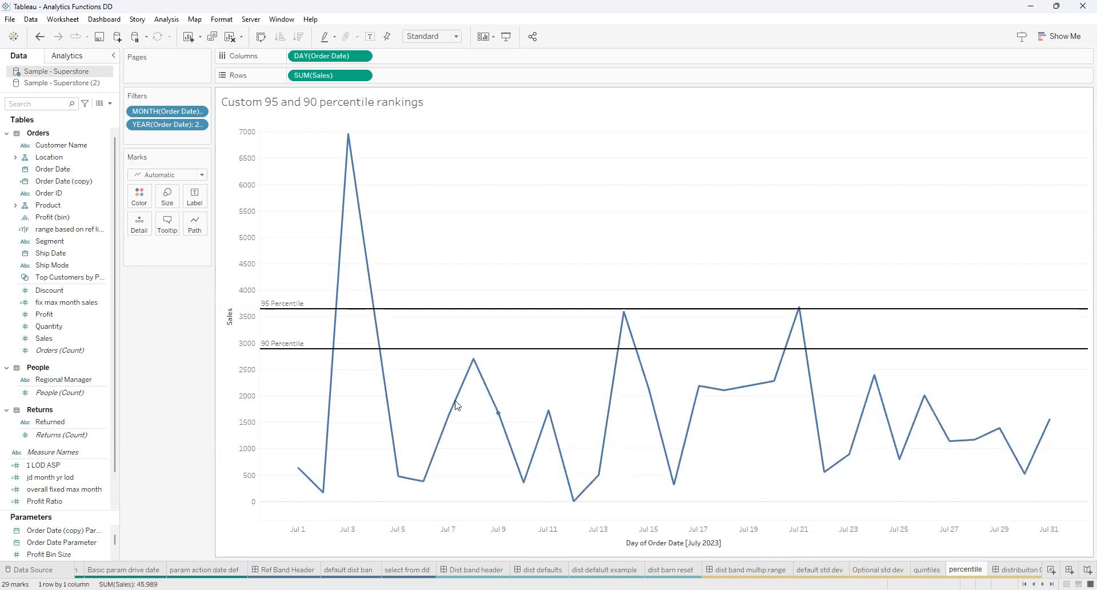
pyautogui.rightClick(288, 309)
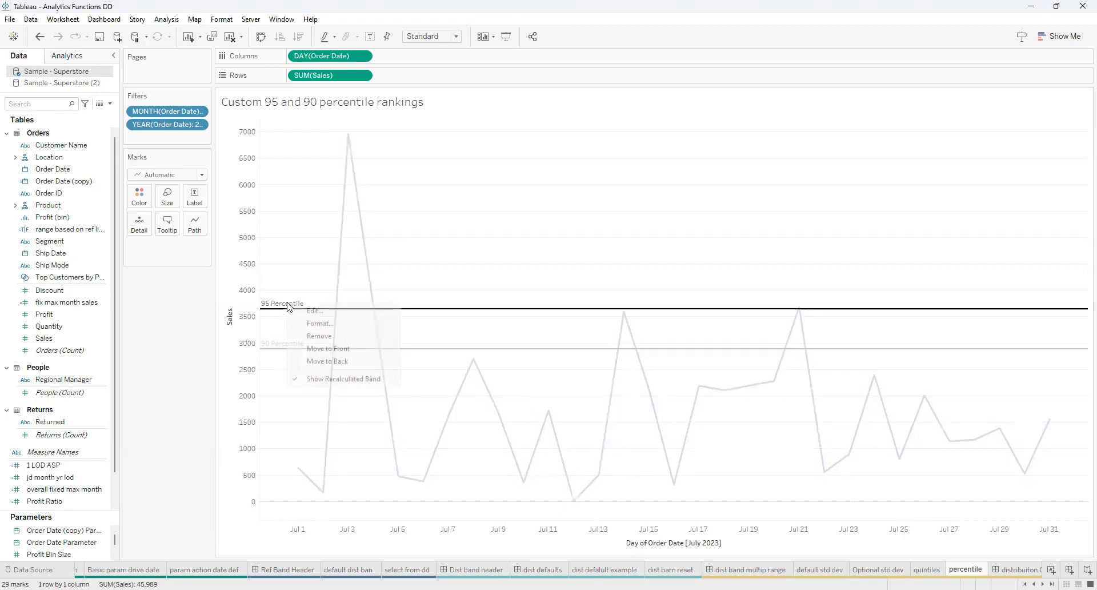
pyautogui.click(315, 312)
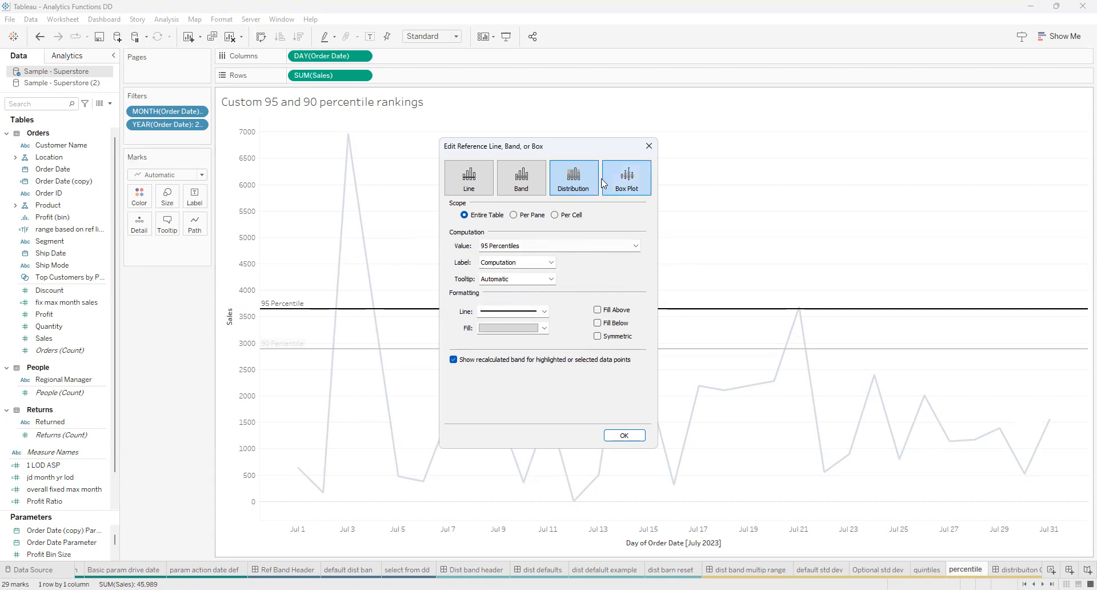
pyautogui.click(636, 246)
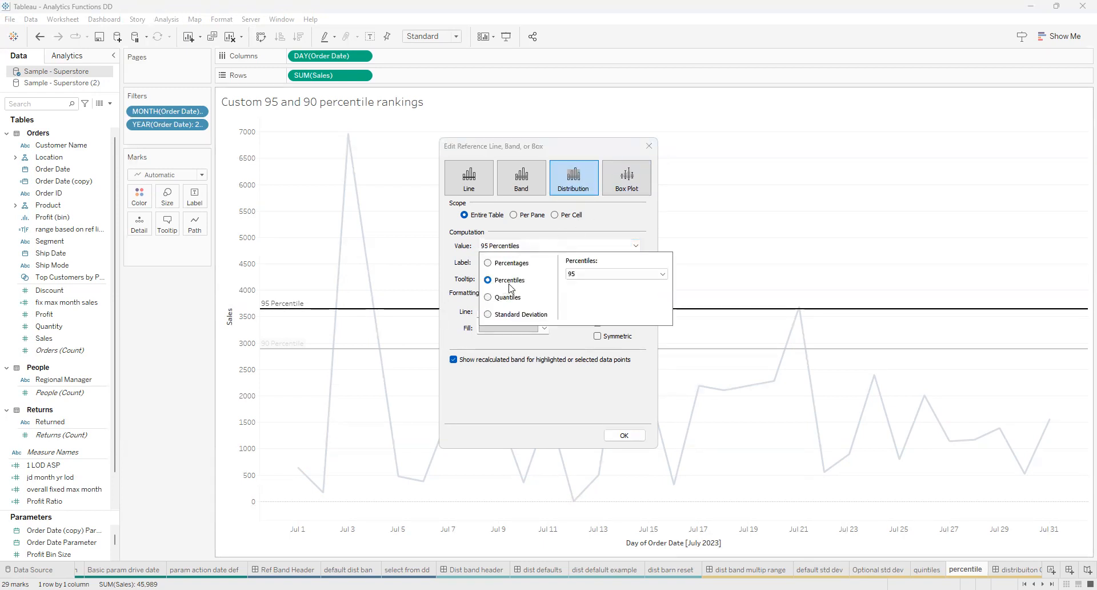
pyautogui.click(663, 277)
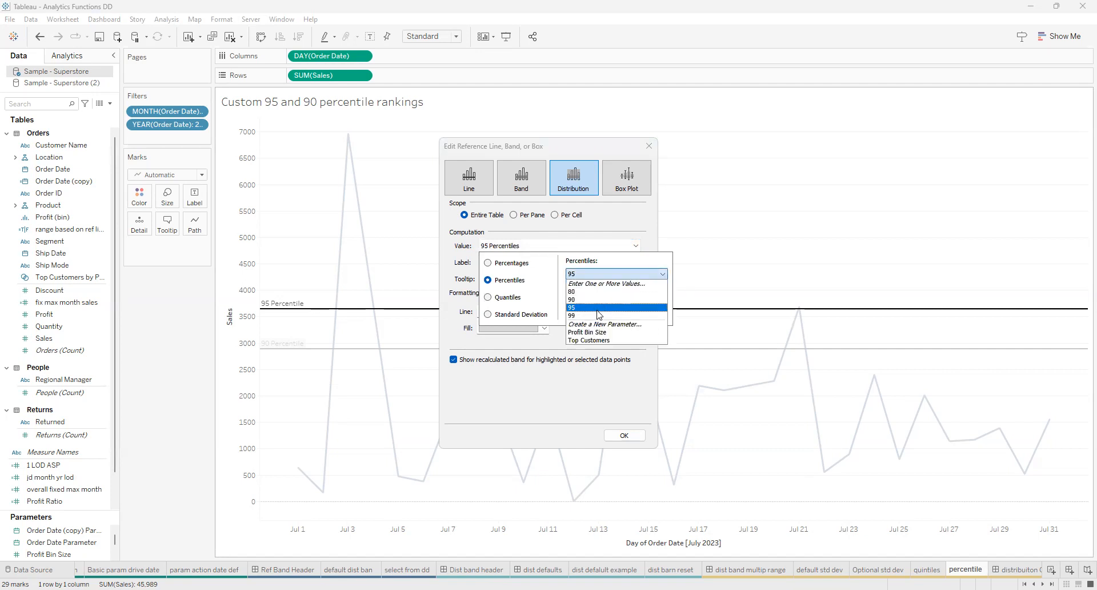
pyautogui.click(598, 314)
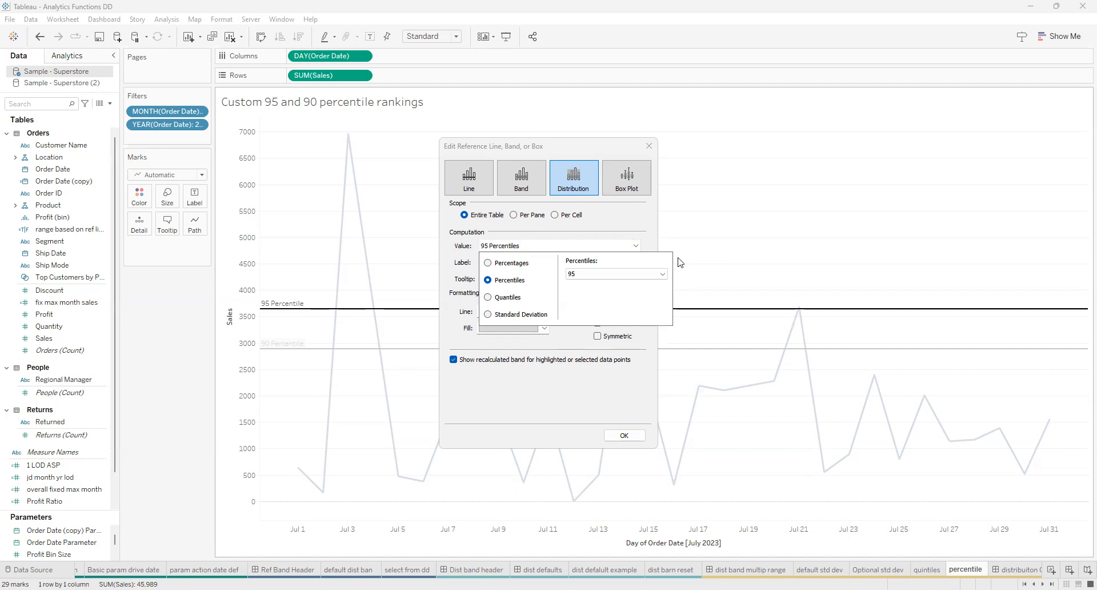
pyautogui.click(625, 436)
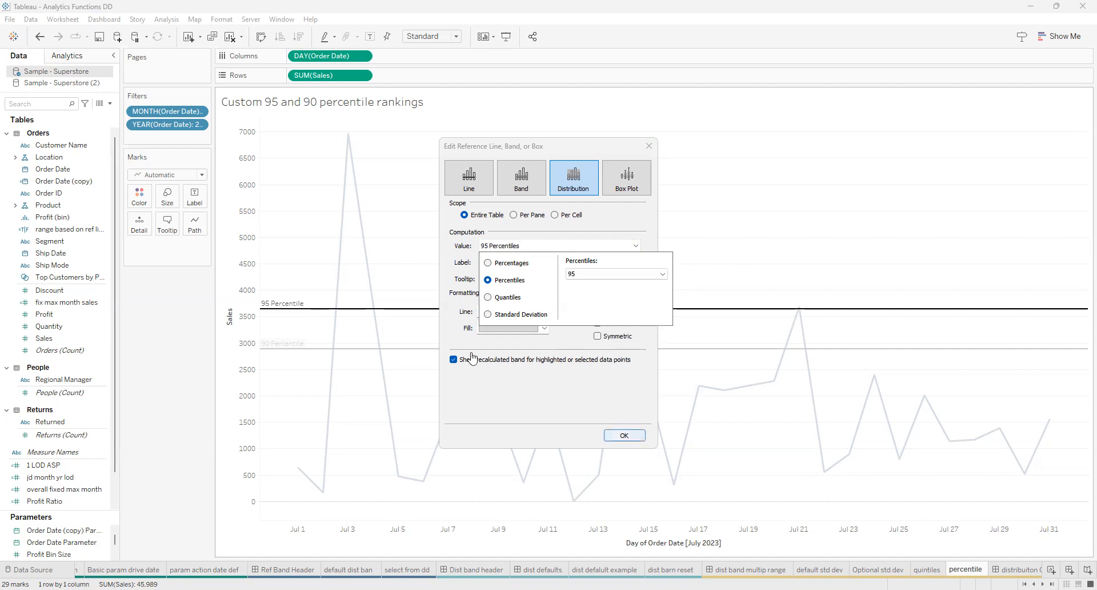
pyautogui.click(279, 348)
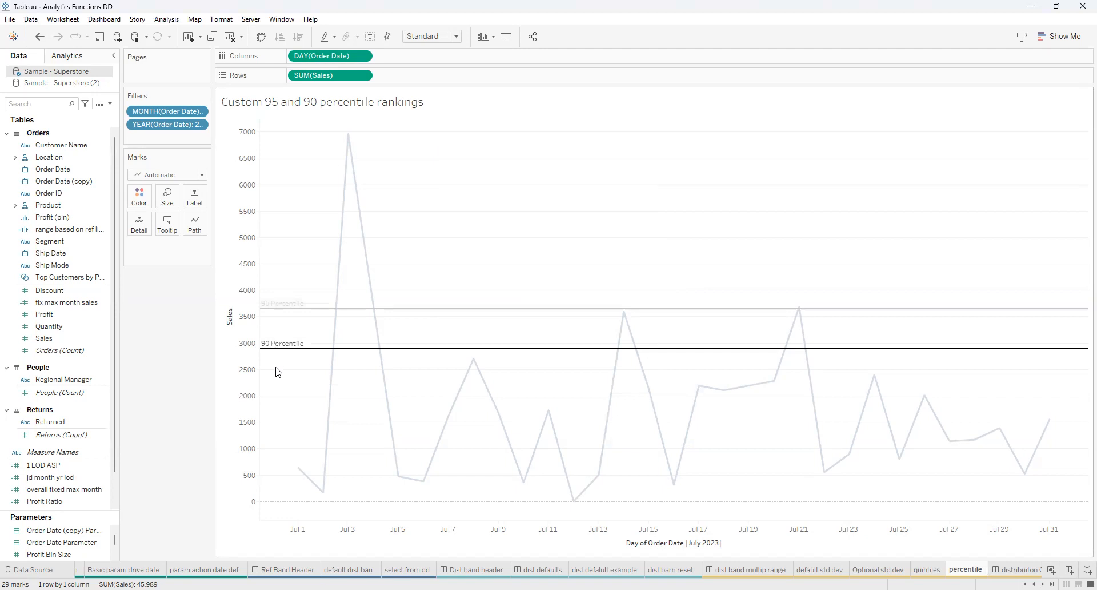
pyautogui.click(503, 247)
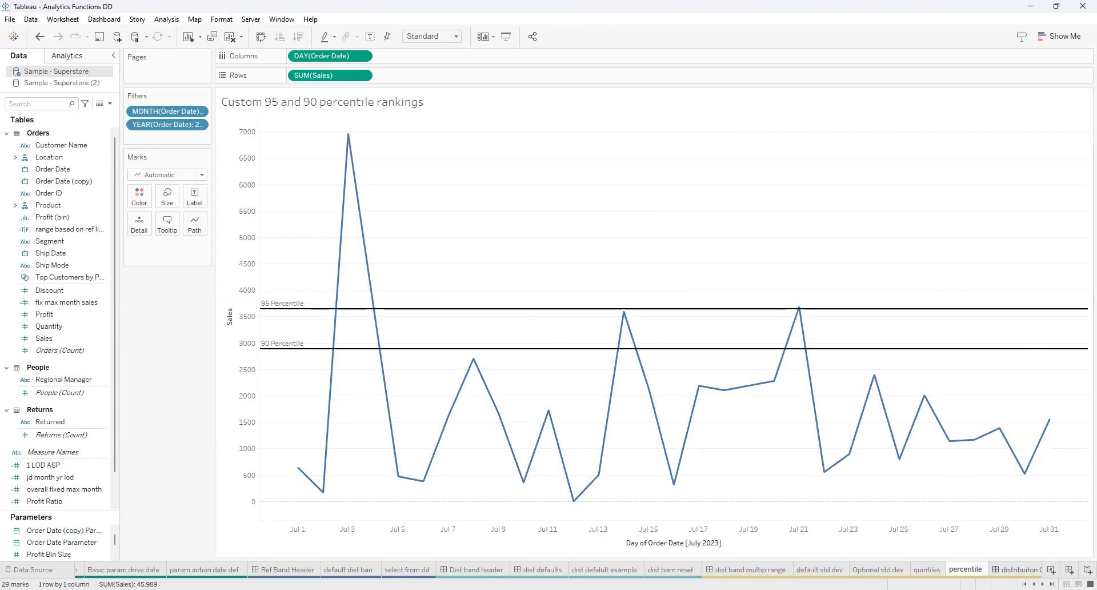
# - Review the distribuiton Options dashboard and the BW header slide on box plots, and open the box and whisker plot worksheet
pyautogui.click(1017, 569)
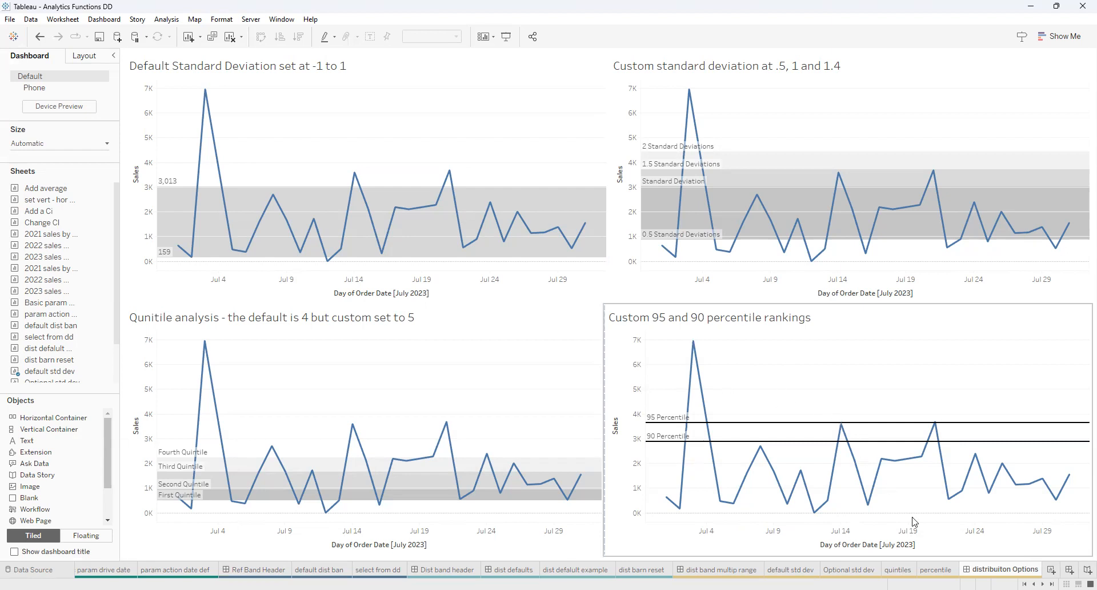
pyautogui.click(1043, 584)
pyautogui.click(1043, 585)
pyautogui.click(1043, 584)
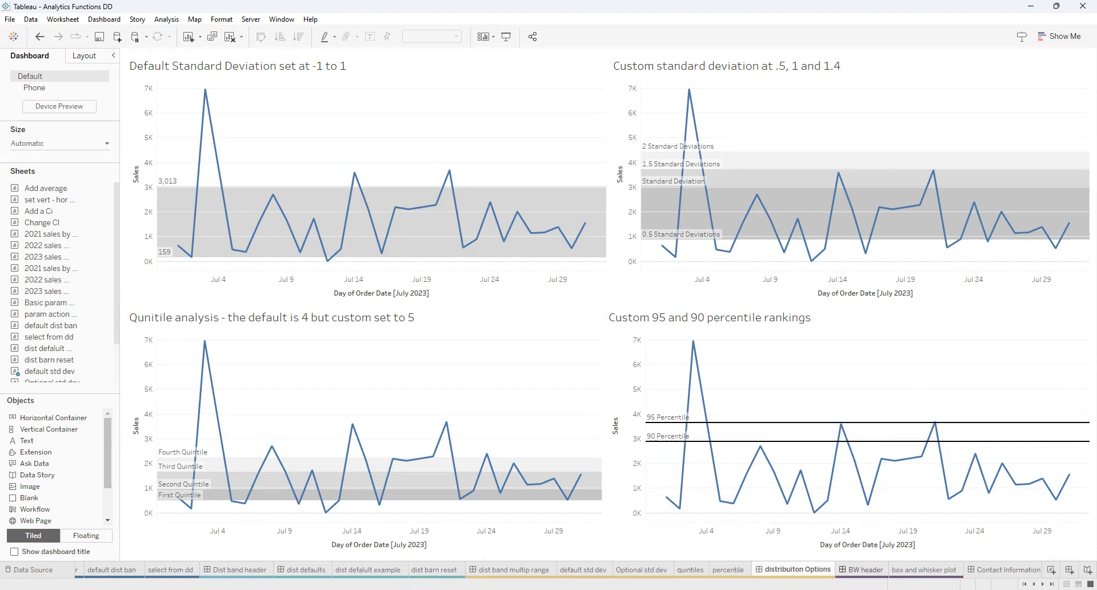
pyautogui.click(861, 569)
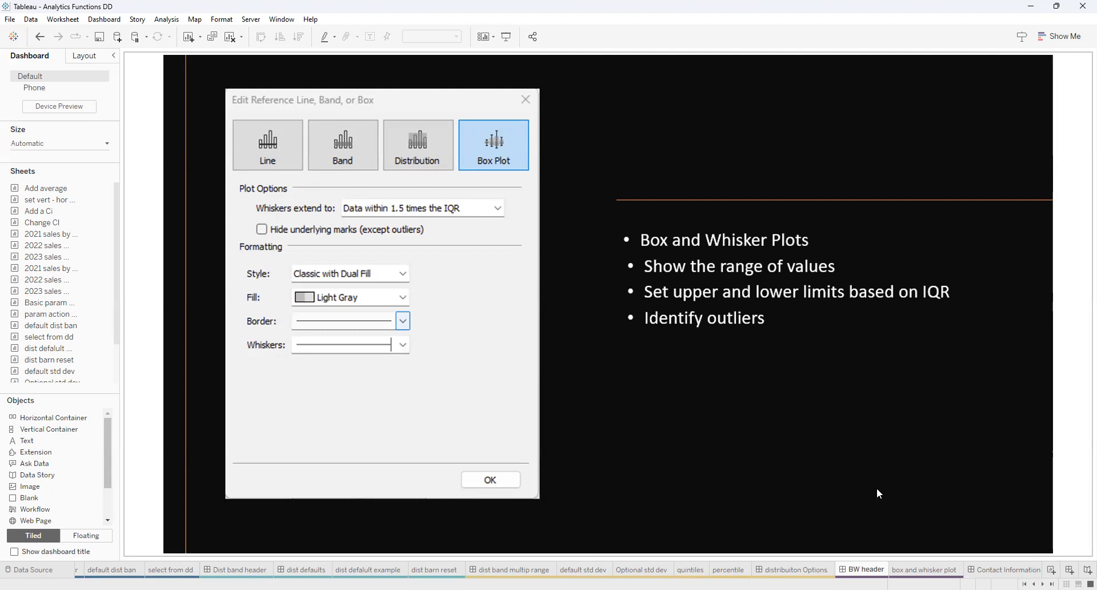
pyautogui.click(935, 570)
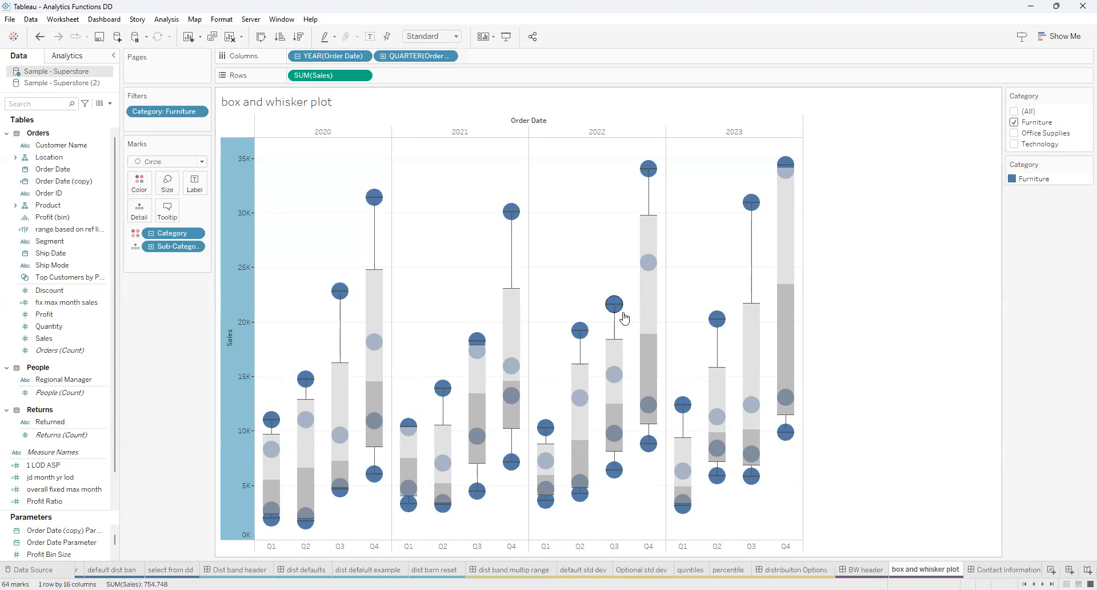
# - Open the box plot's settings for editing and try the Glass and Classic styles, checking the Glass fill options
pyautogui.rightClick(651, 220)
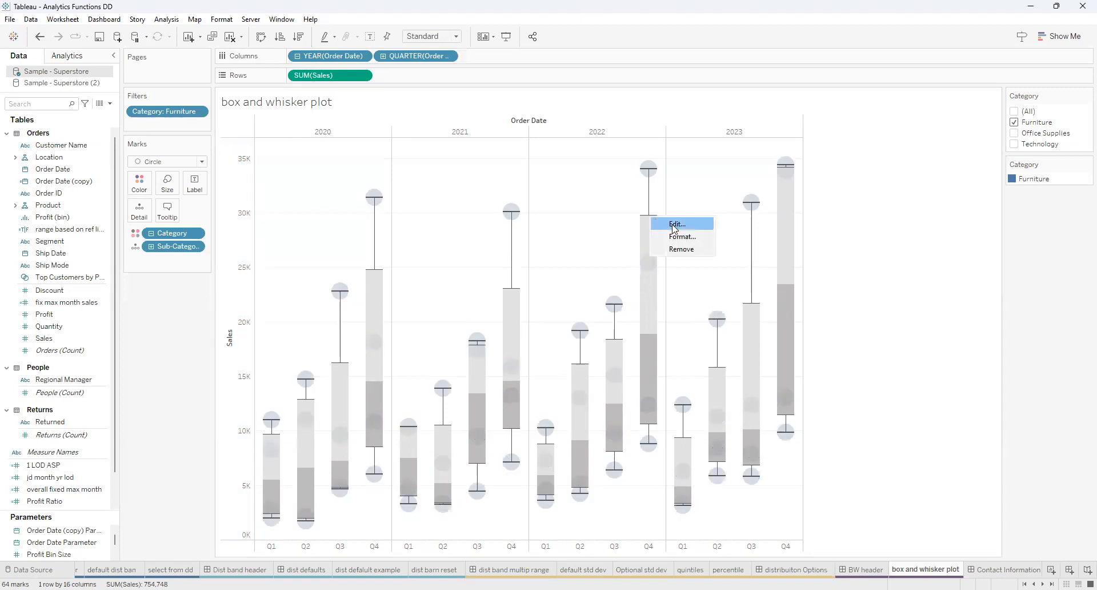
pyautogui.click(675, 224)
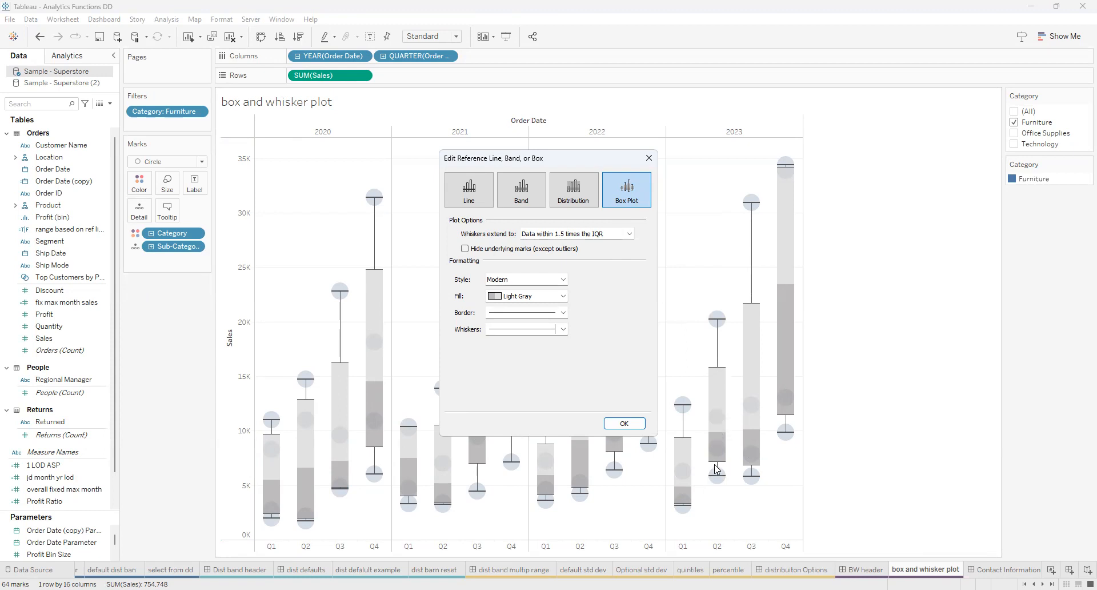
pyautogui.click(563, 279)
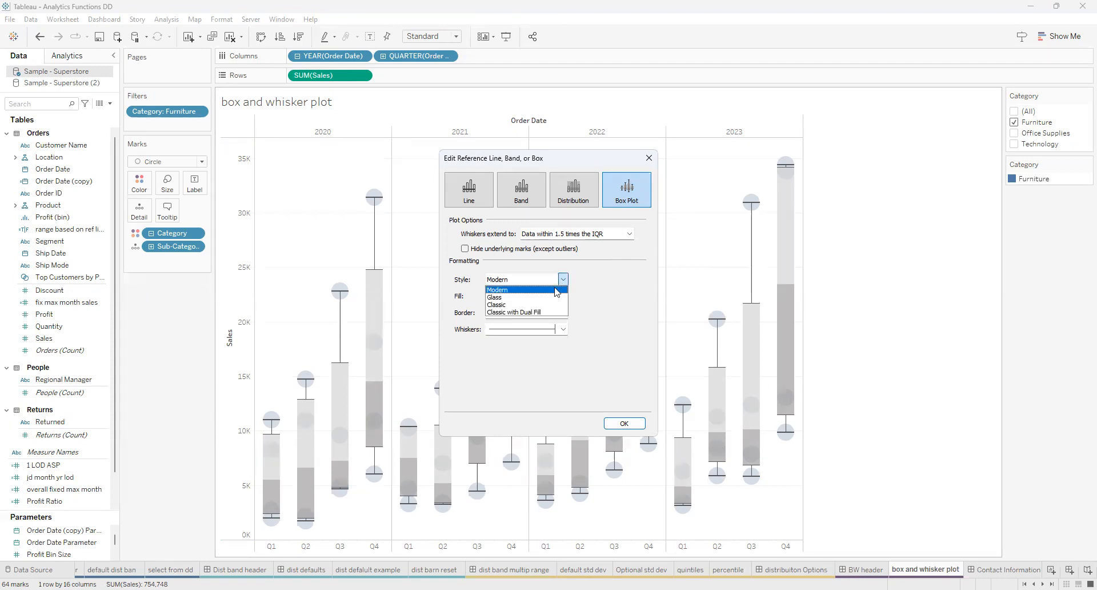
pyautogui.click(503, 297)
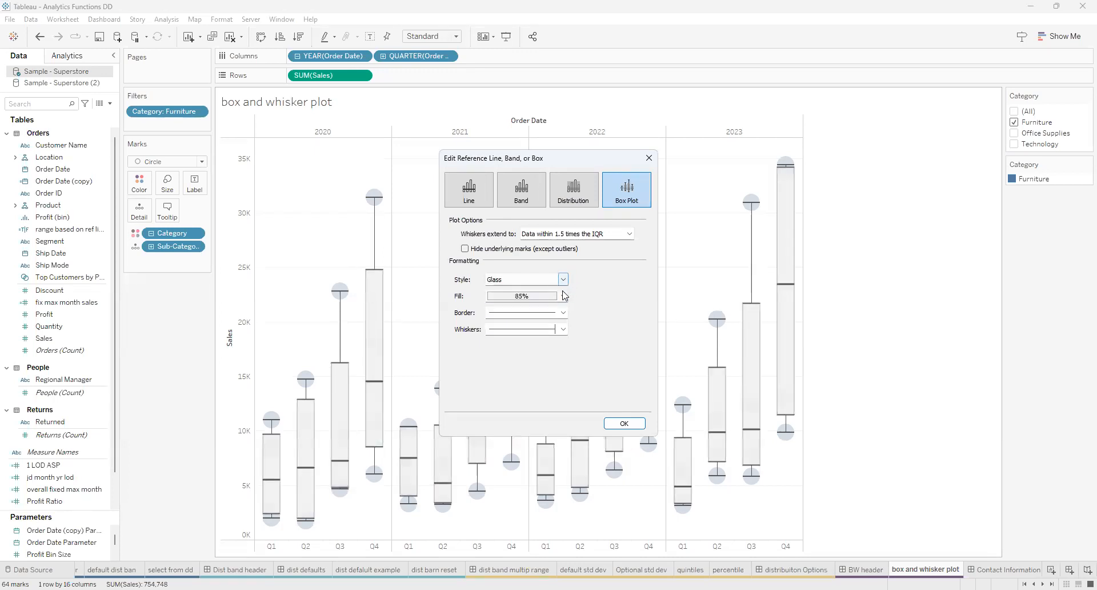
pyautogui.click(563, 296)
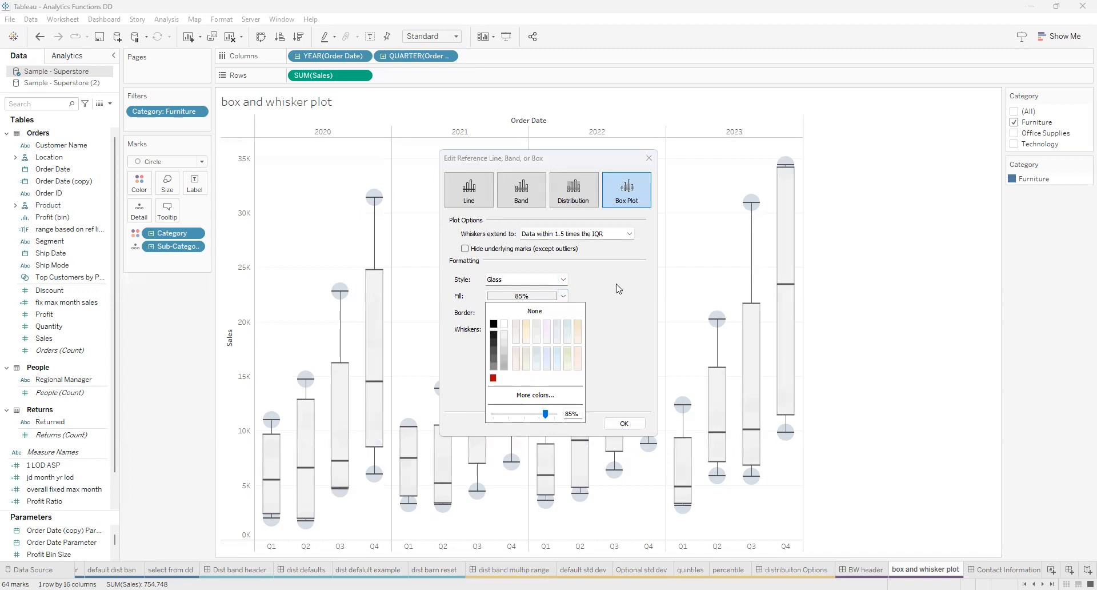
pyautogui.click(563, 279)
pyautogui.click(564, 279)
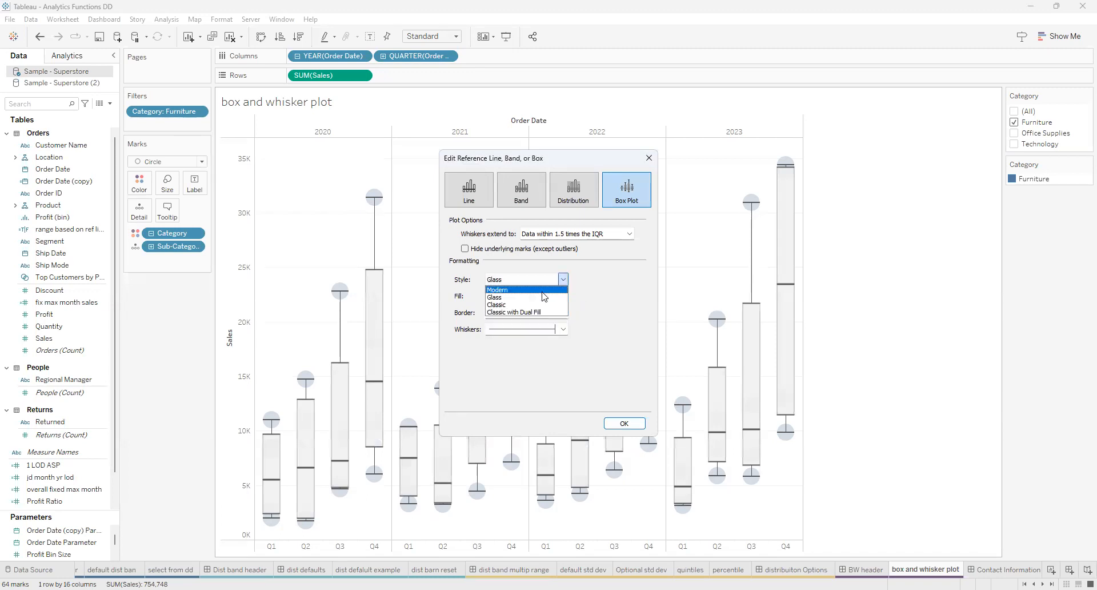
pyautogui.click(502, 304)
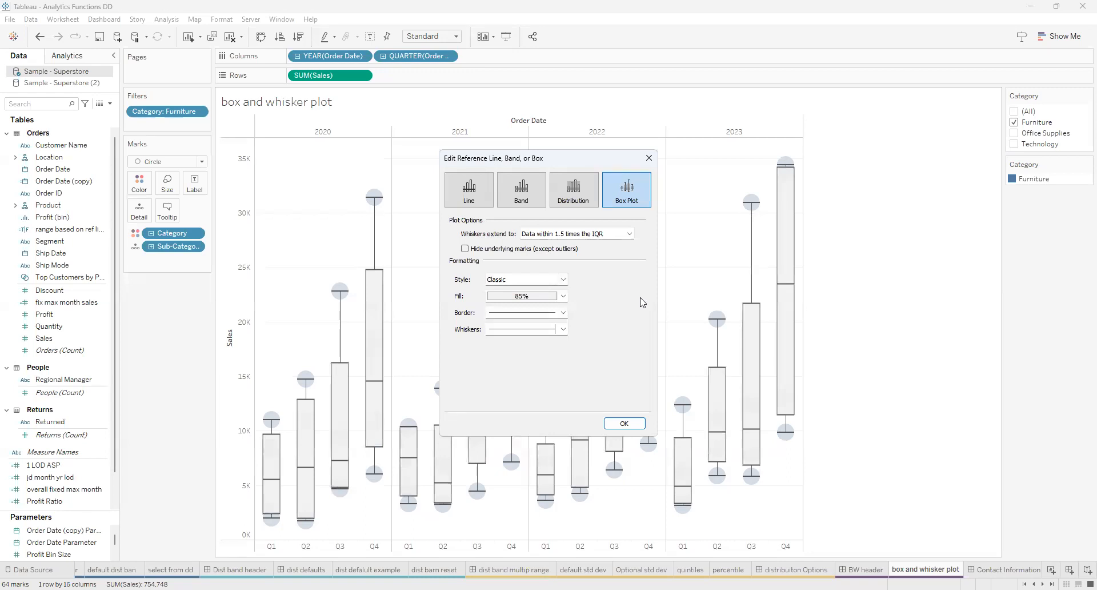
# - Set the box plot's style to Classic with Dual Fill with a Red fill and close its settings
pyautogui.click(563, 280)
pyautogui.click(541, 312)
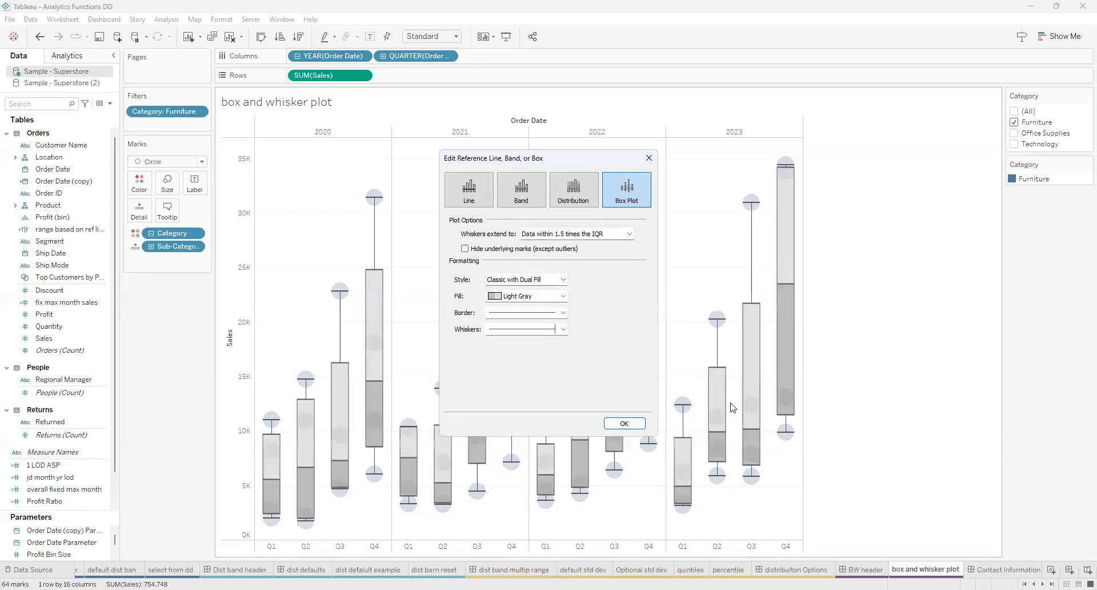
pyautogui.click(563, 296)
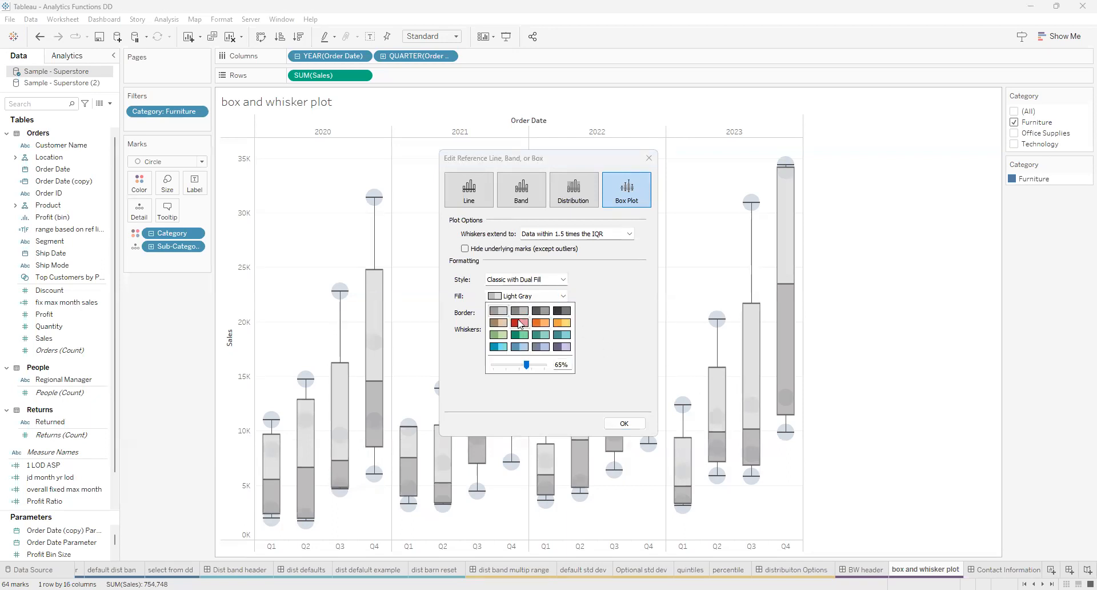
pyautogui.click(520, 323)
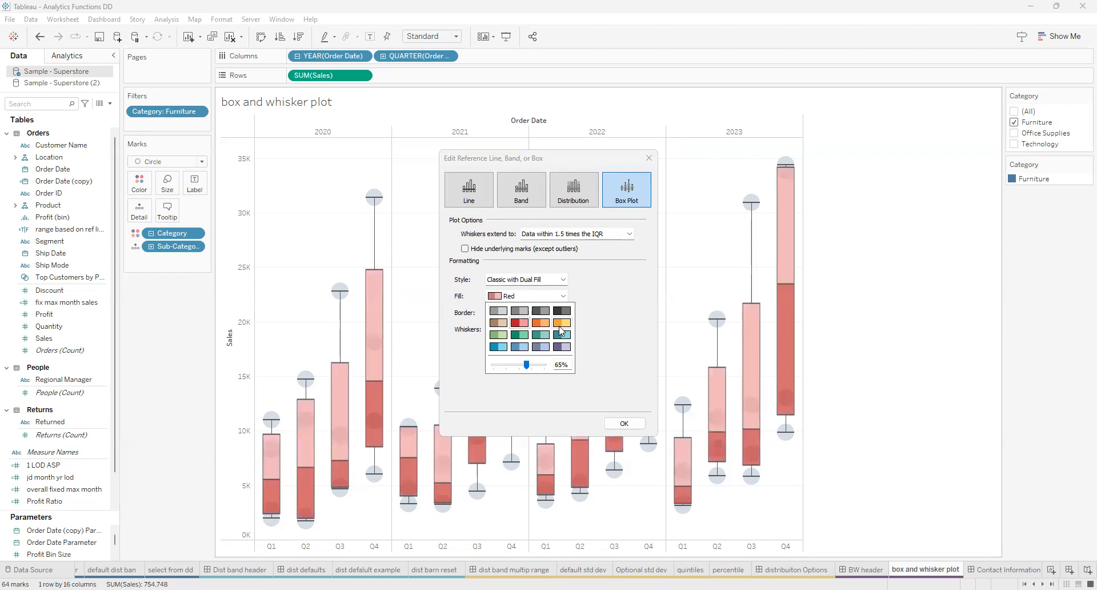
pyautogui.click(604, 325)
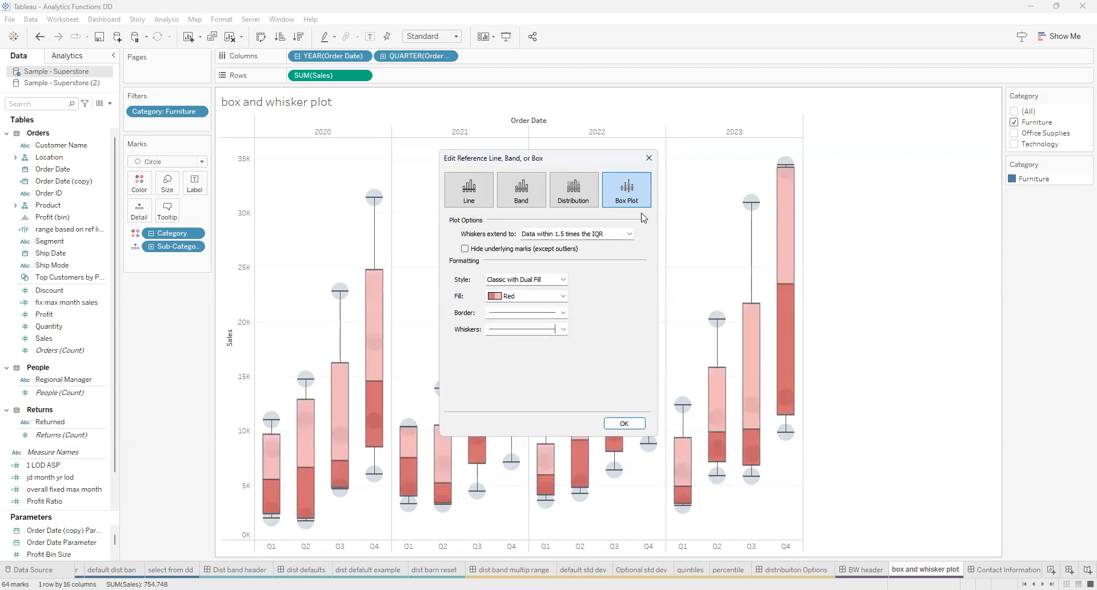
pyautogui.click(650, 159)
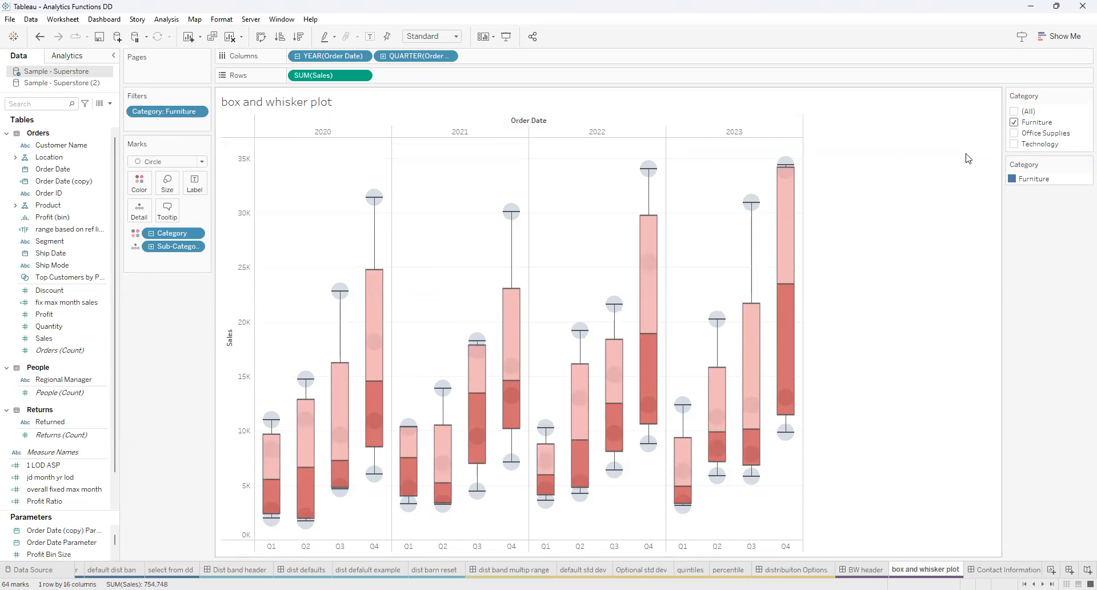
# - Filter the category to Office Supplies only, trying it with Technology and Furniture added as well
pyautogui.click(1015, 122)
pyautogui.click(1015, 133)
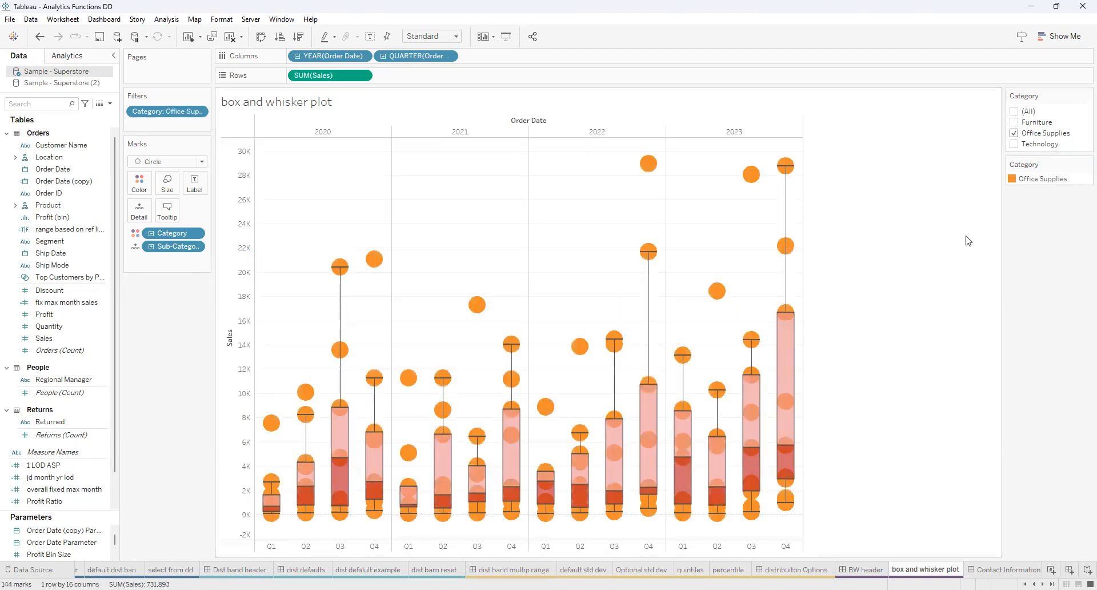
pyautogui.click(1015, 144)
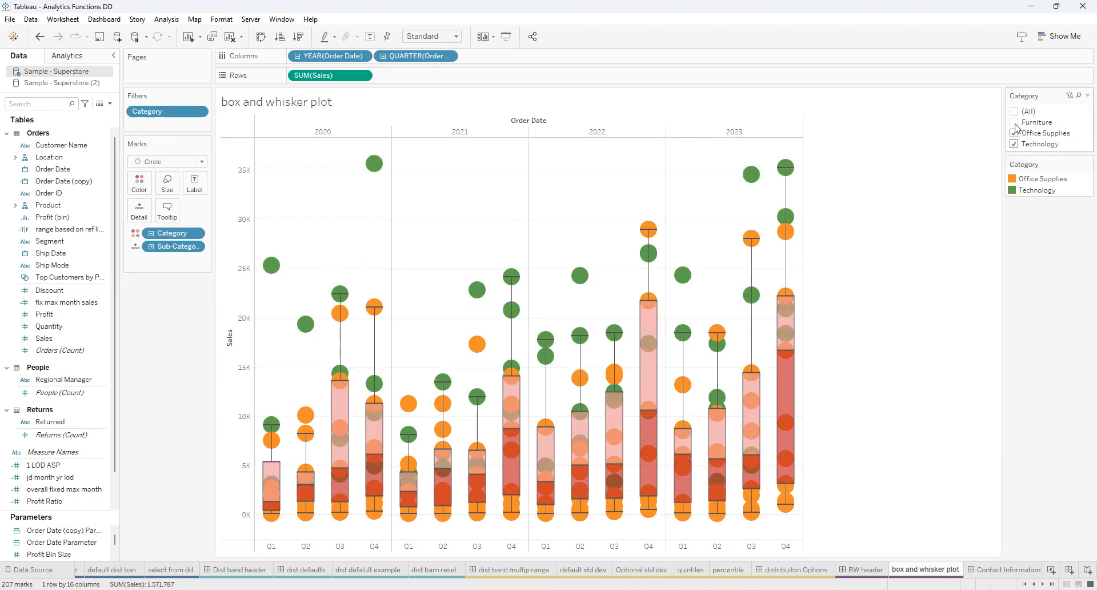
pyautogui.click(1015, 123)
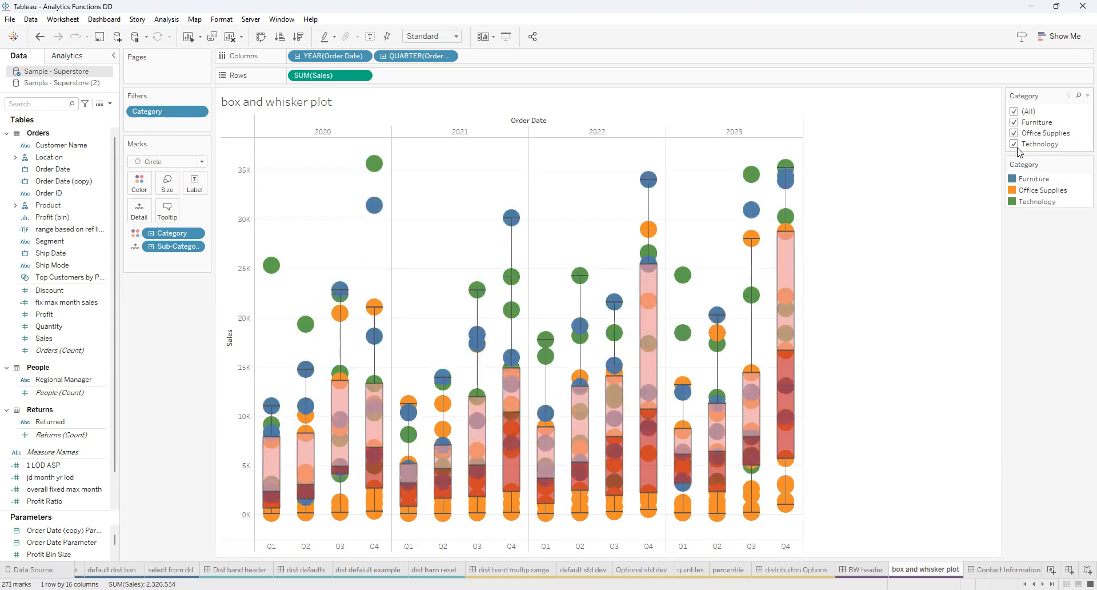
pyautogui.click(1014, 111)
pyautogui.click(1014, 134)
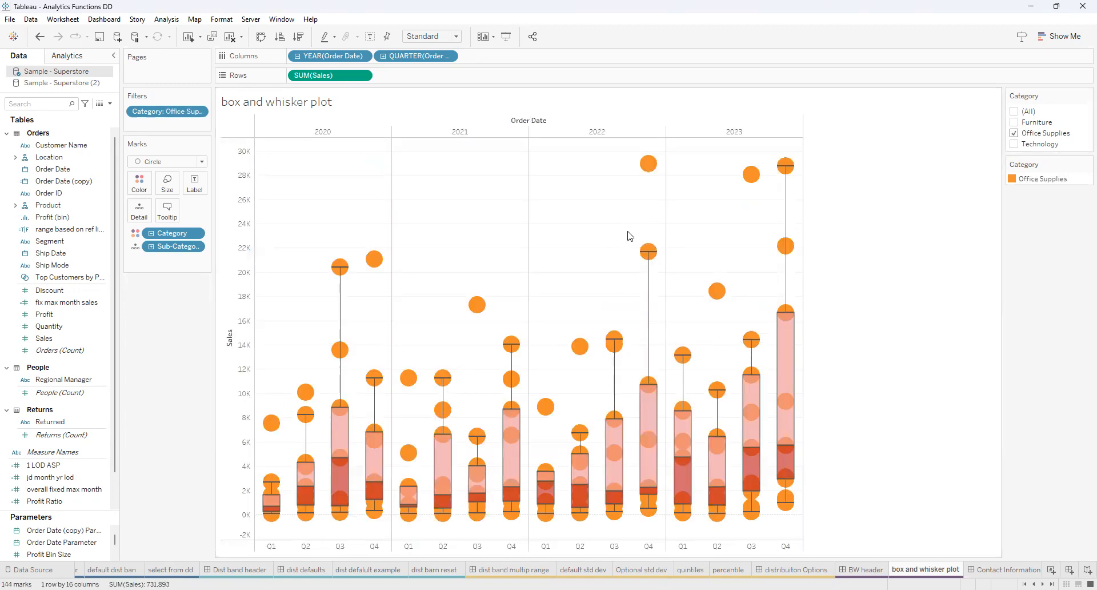
# - Hide the box plot's underlying marks except outliers and apply the setting
pyautogui.rightClick(650, 297)
pyautogui.click(673, 303)
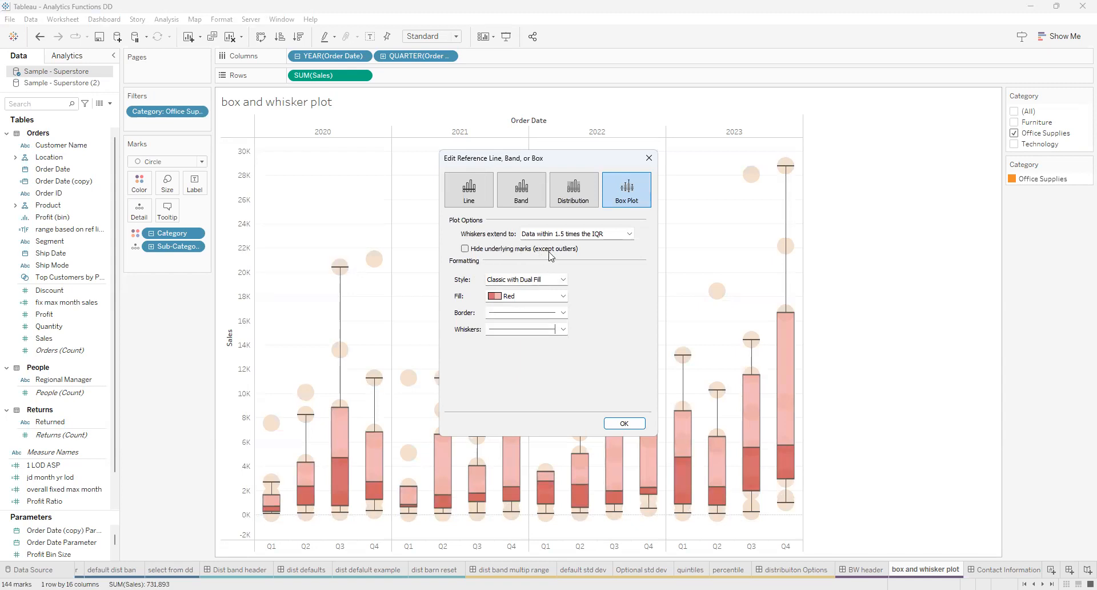
pyautogui.click(465, 249)
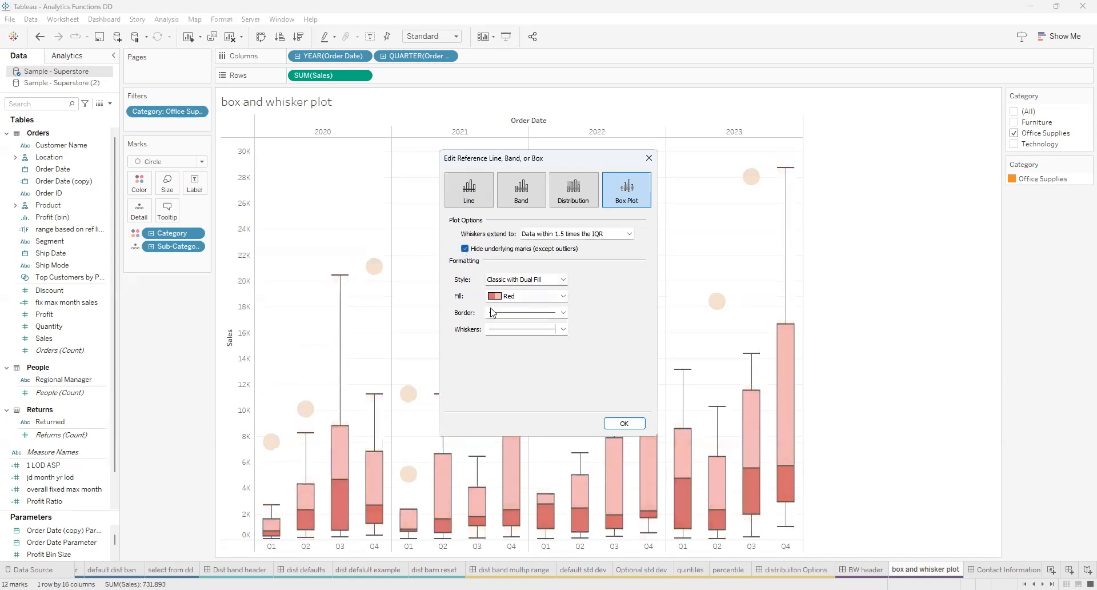
pyautogui.click(617, 424)
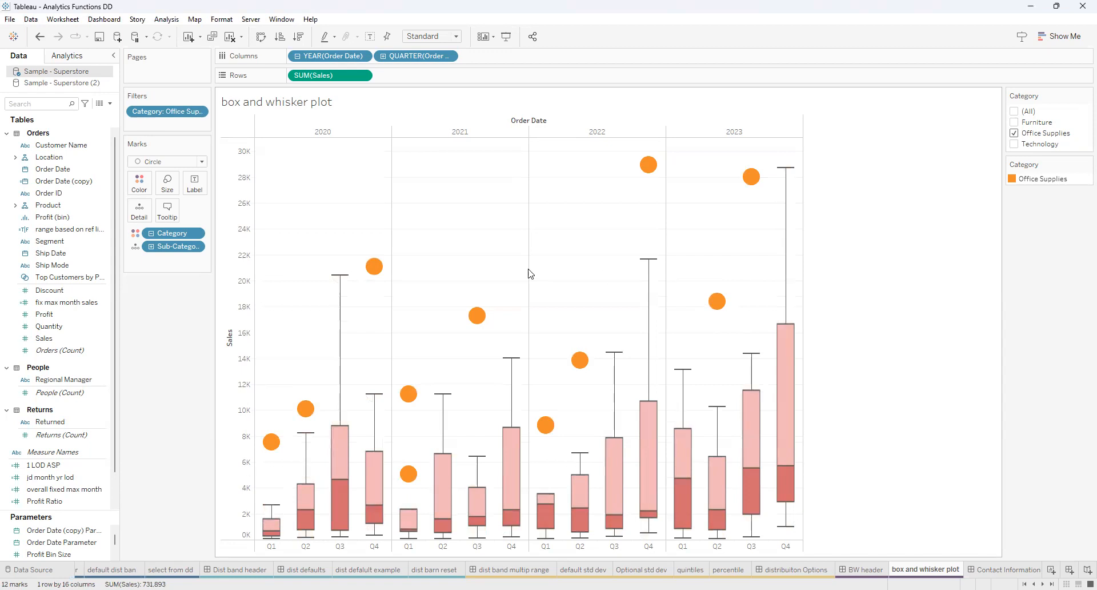
# - Label the outlier marks with Sub-Category and open the Contact Information dashboard
pyautogui.click(135, 246)
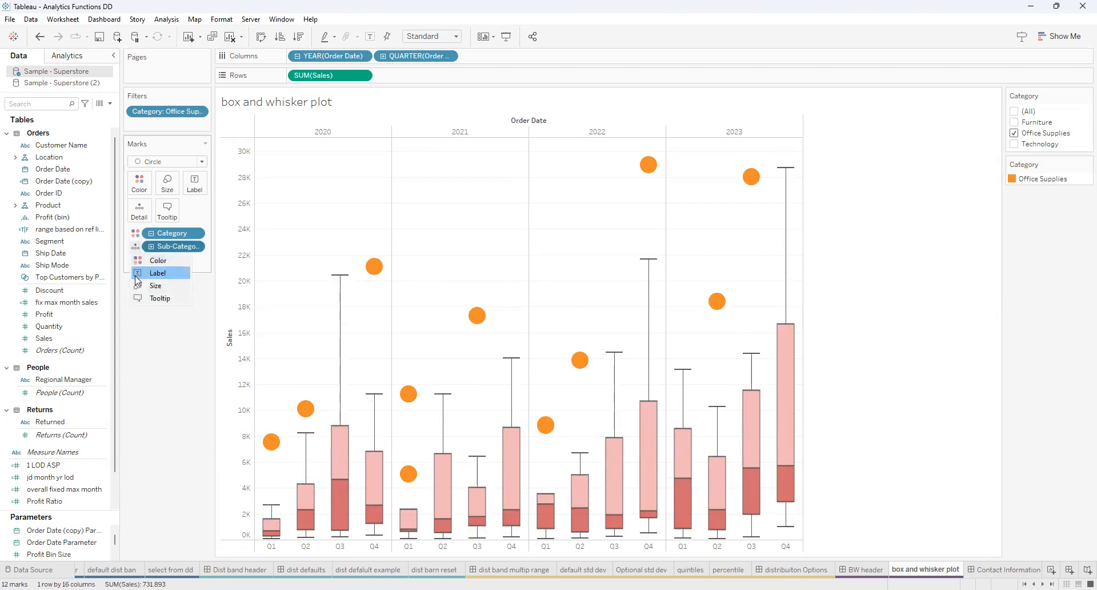
pyautogui.click(158, 273)
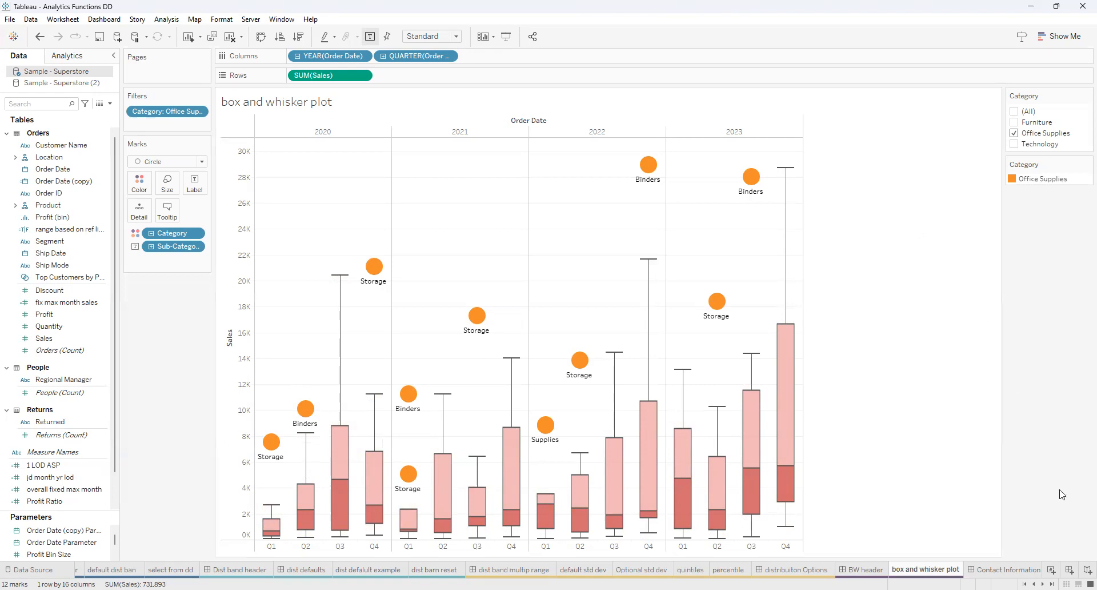
pyautogui.click(1010, 570)
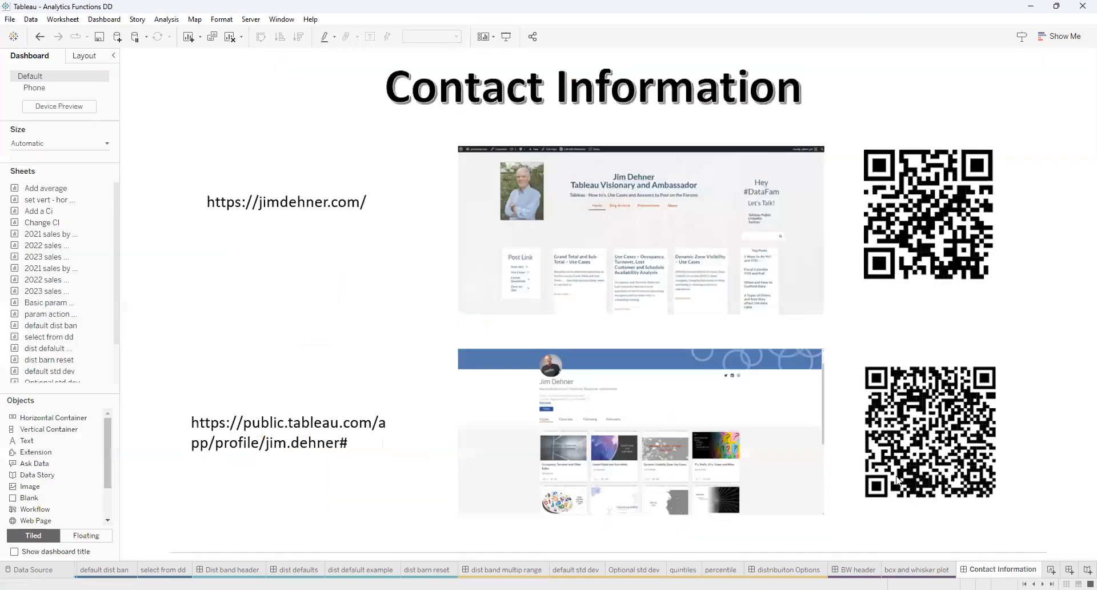